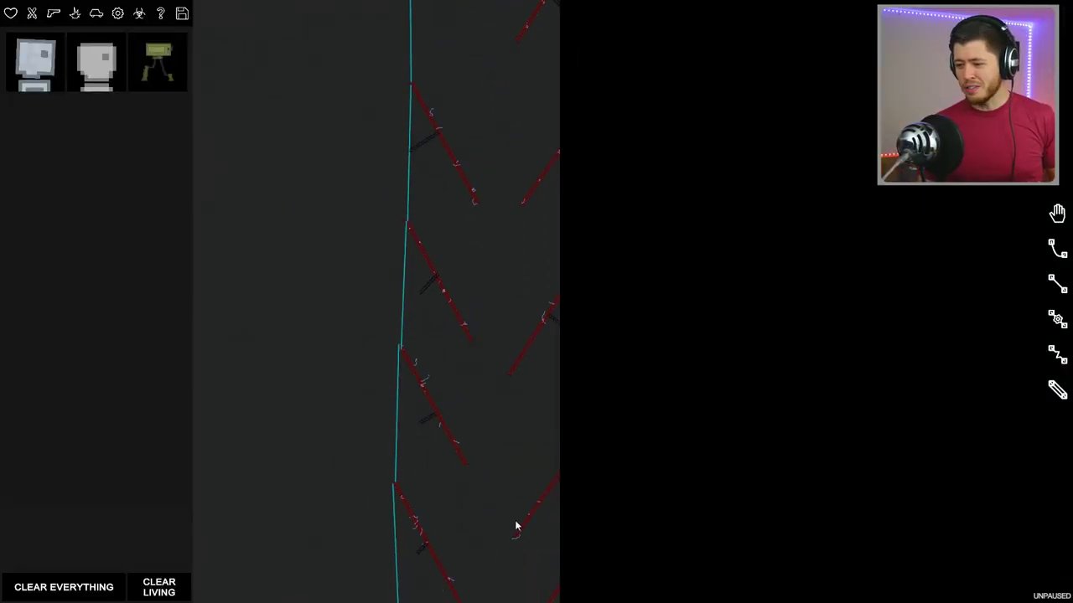
pyautogui.scroll(-2, 480, 508)
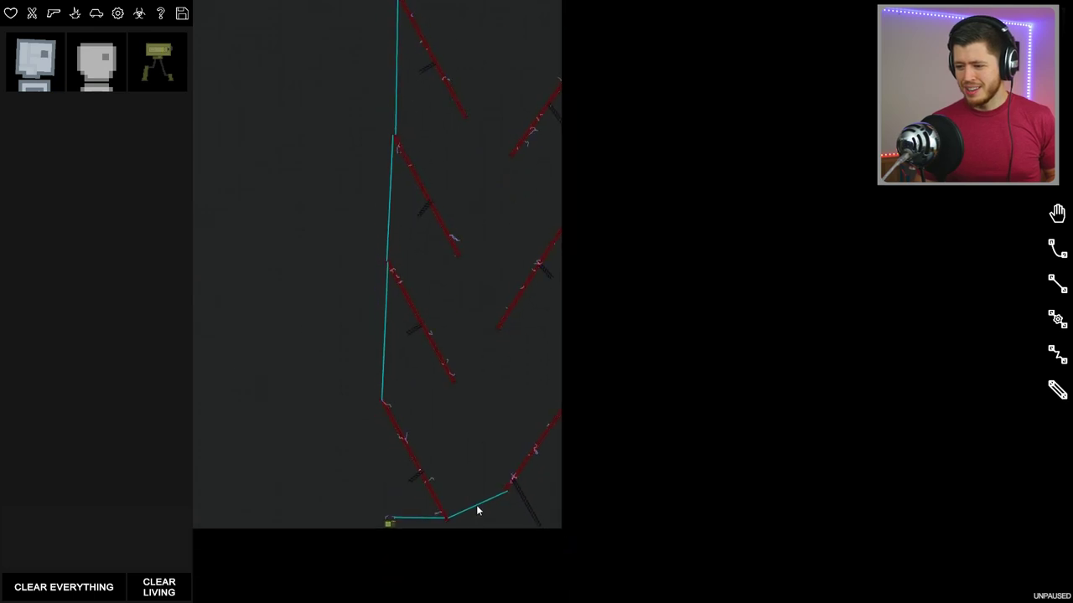
pyautogui.scroll(2, 460, 498)
pyautogui.scroll(2, 450, 395)
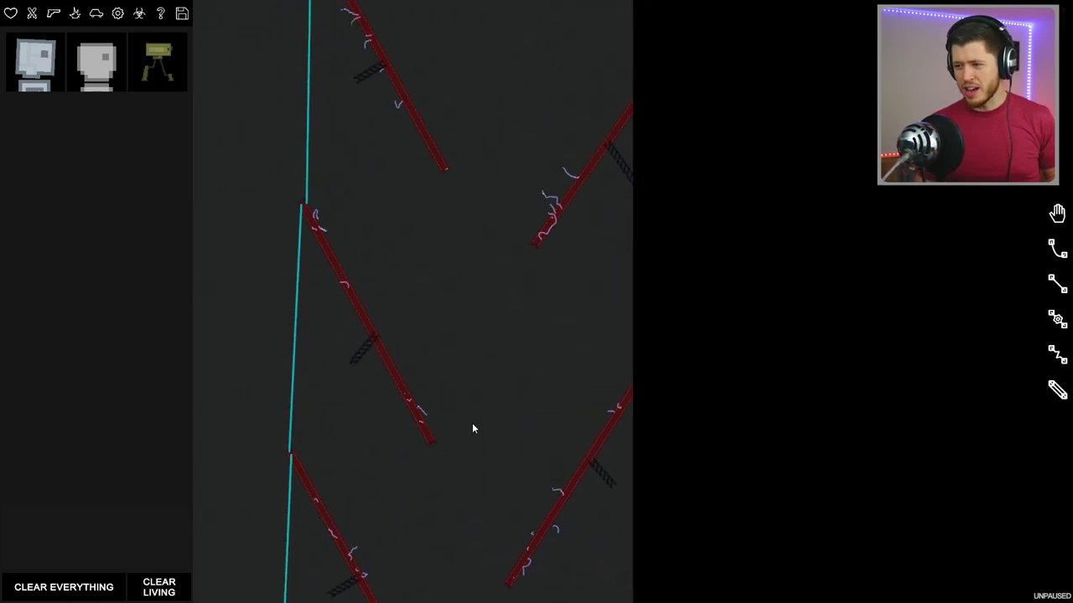
pyautogui.scroll(2, 576, 563)
pyautogui.scroll(1, 561, 251)
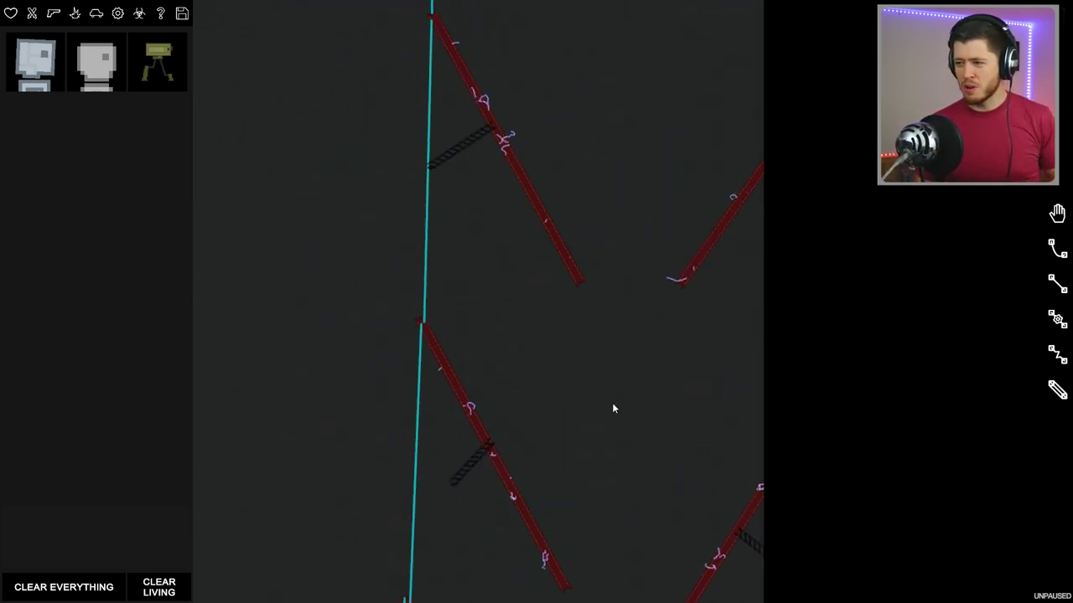
pyautogui.scroll(-3, 612, 402)
pyautogui.scroll(2, 607, 384)
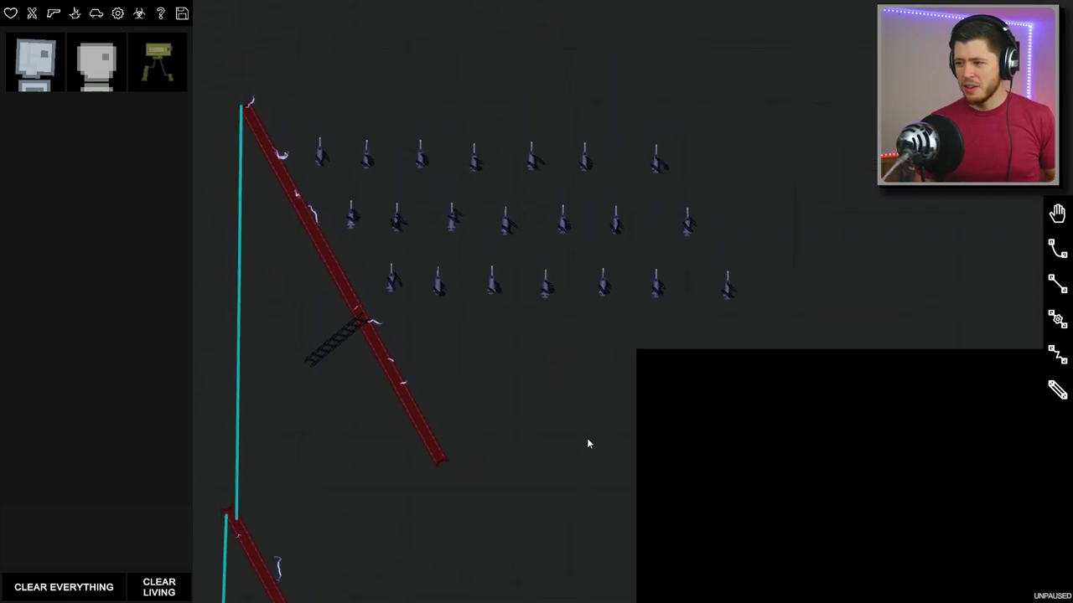
pyautogui.scroll(1, 587, 442)
pyautogui.scroll(1, 595, 460)
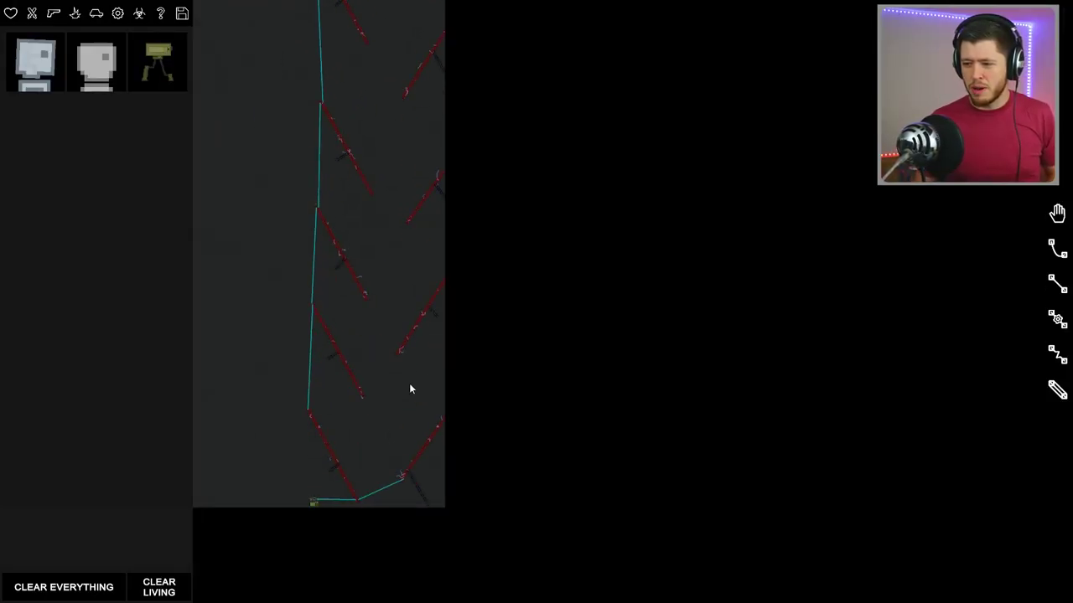
pyautogui.moveTo(363, 310); pyautogui.dragTo(492, 299)
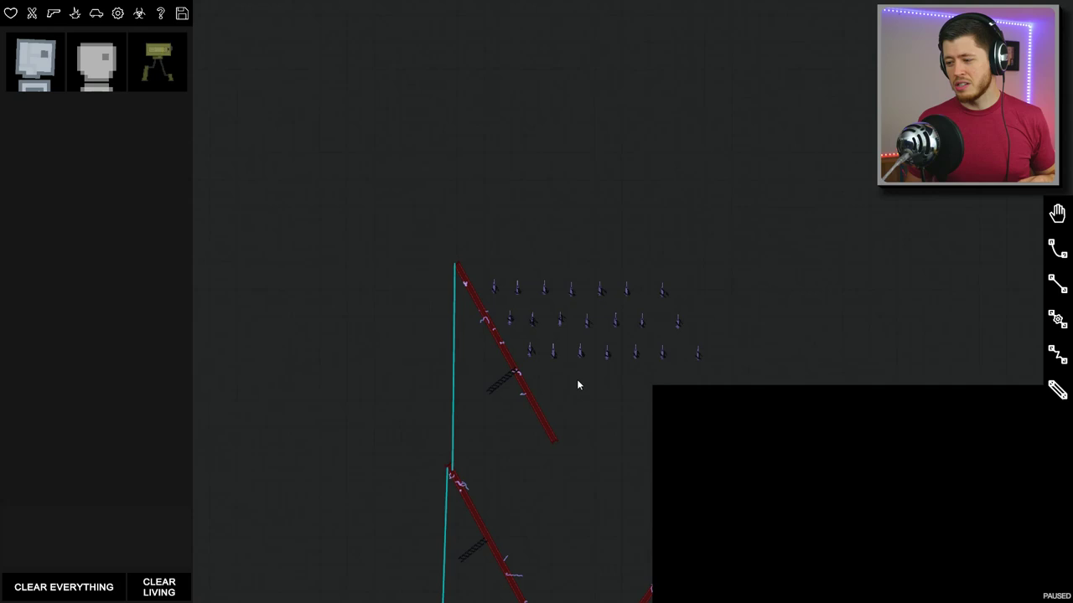
pyautogui.scroll(-3, 654, 327)
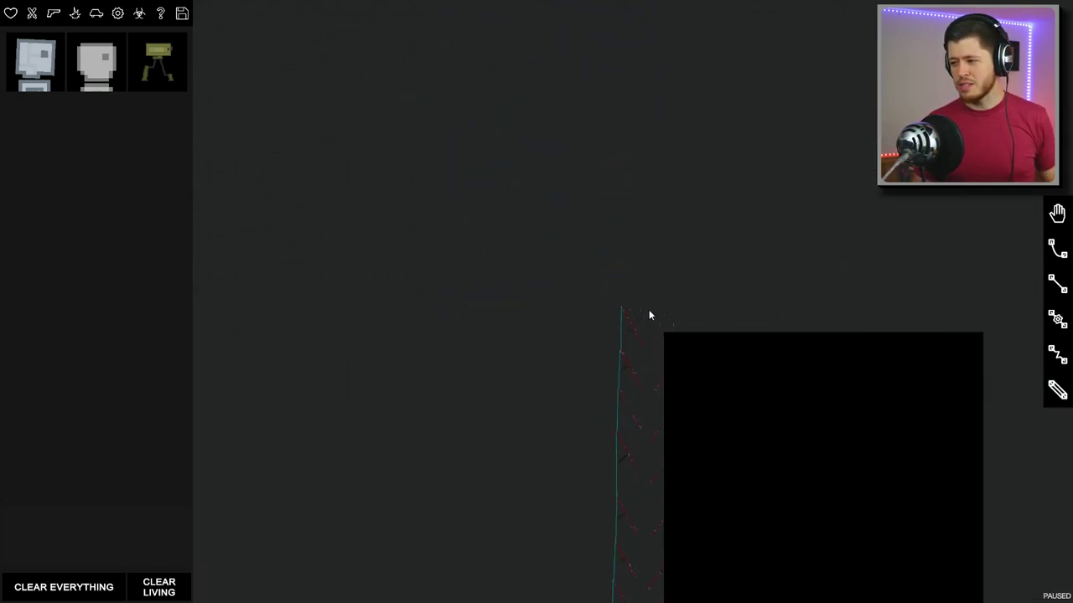
pyautogui.scroll(-3, 648, 309)
pyautogui.scroll(-3, 679, 279)
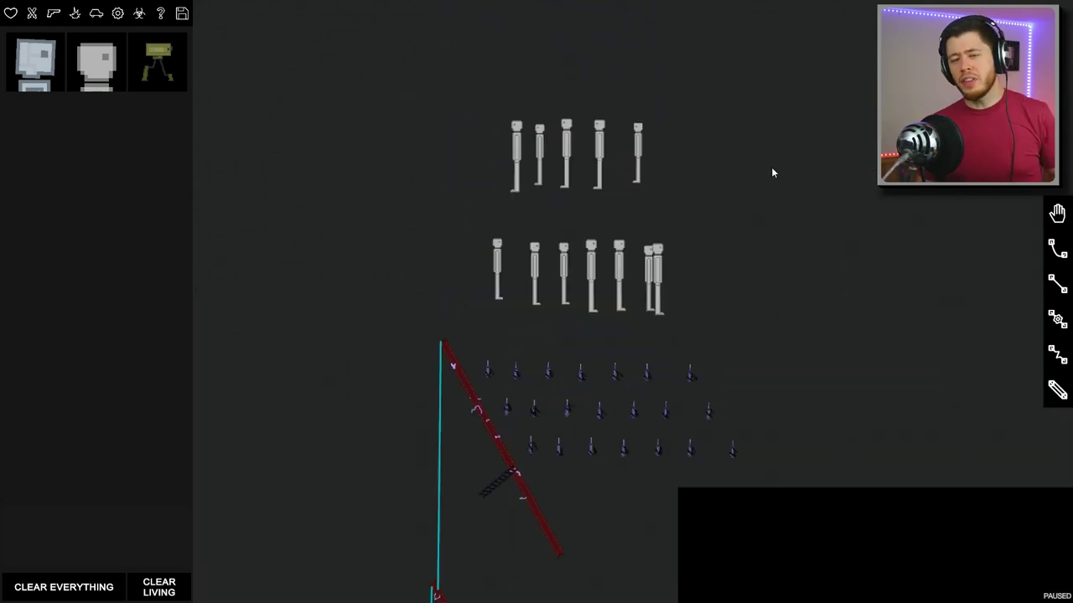
# Unpause physics so the two rows of ragdolls drop into the syringe shaft
pyautogui.press('space')
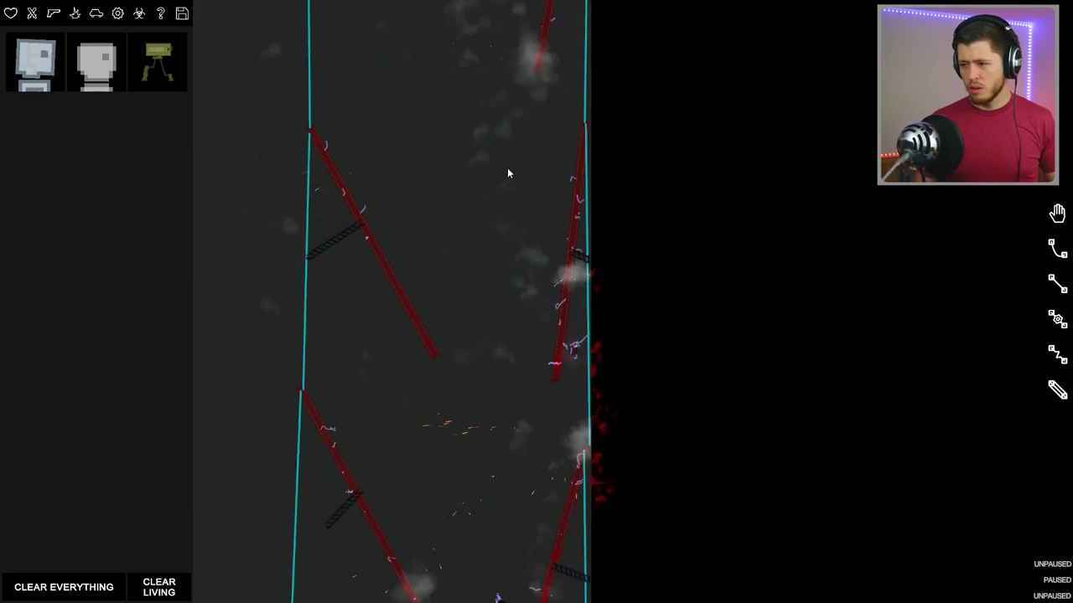
pyautogui.scroll(-4, 507, 168)
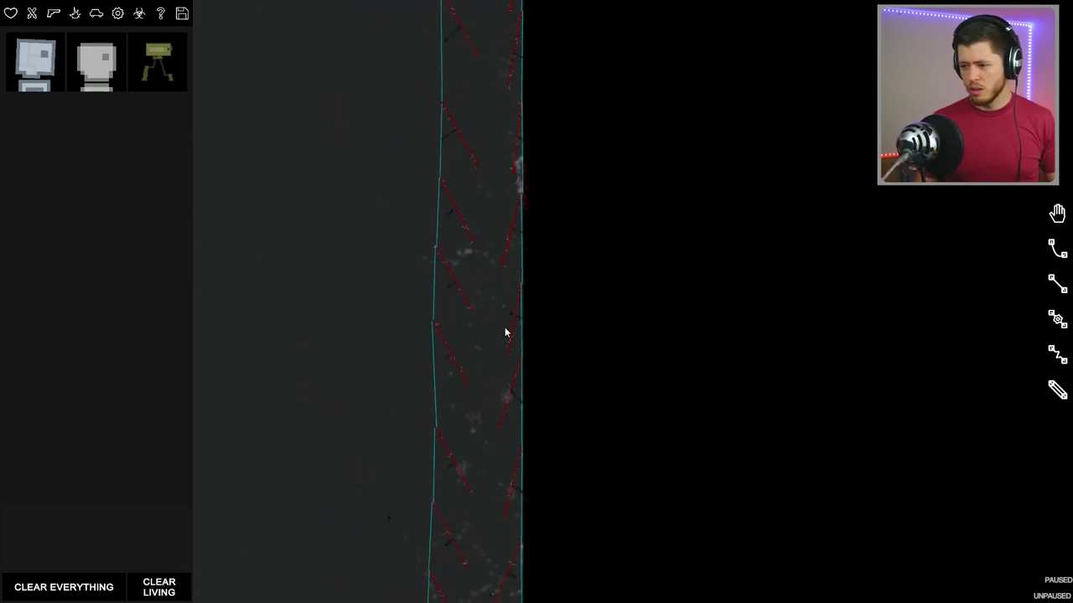
# Check the shaft bottom, then delete the tangled ragdoll pile at the tower top
pyautogui.moveTo(504, 327); pyautogui.dragTo(489, 221)
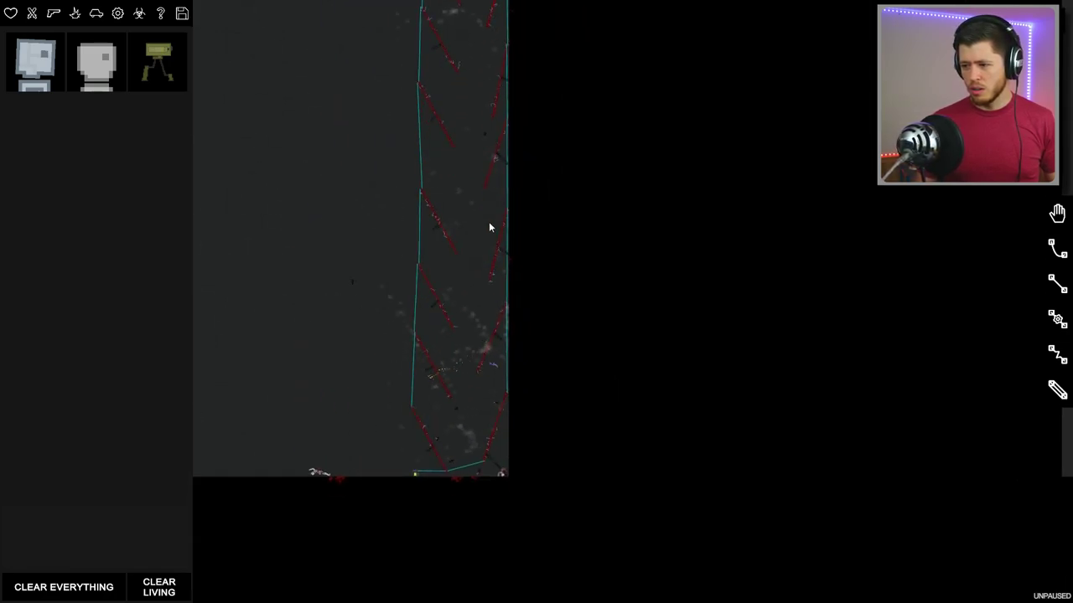
pyautogui.moveTo(432, 270); pyautogui.dragTo(463, 469)
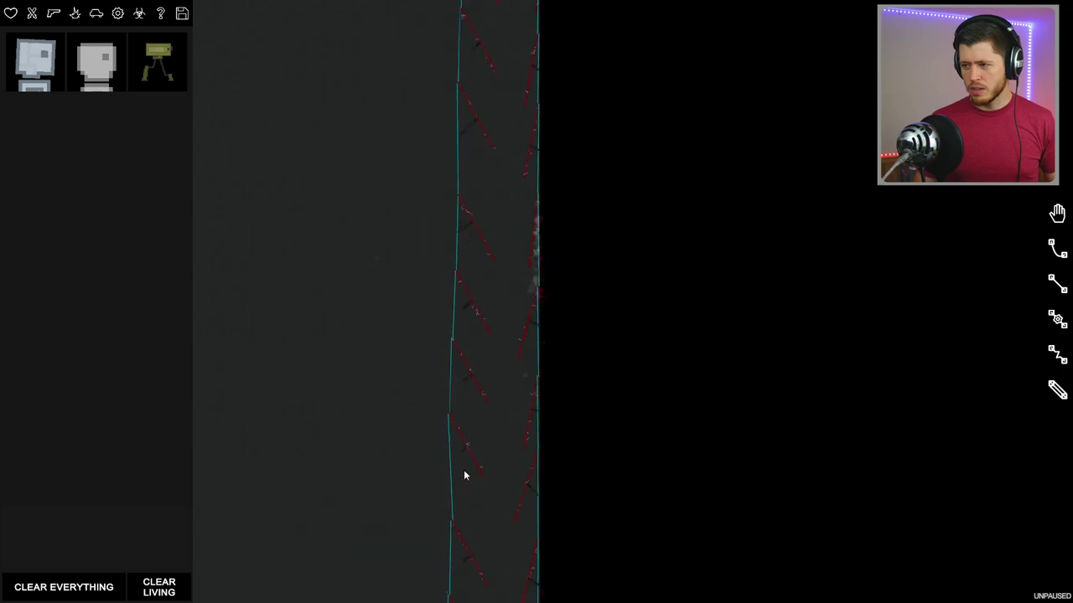
pyautogui.scroll(4, 515, 232)
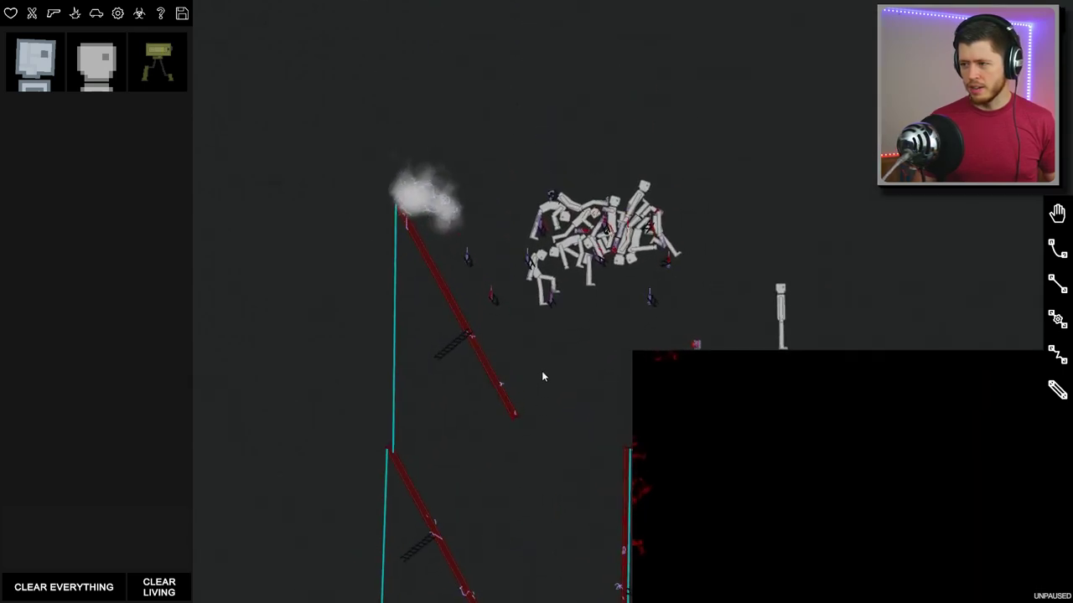
pyautogui.scroll(3, 541, 370)
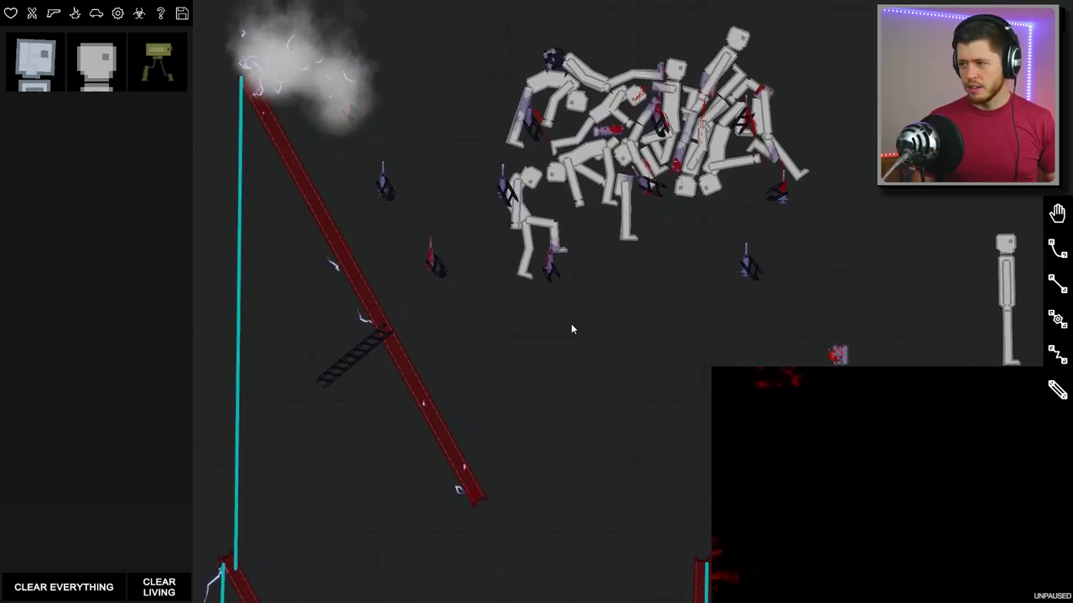
pyautogui.scroll(2, 571, 323)
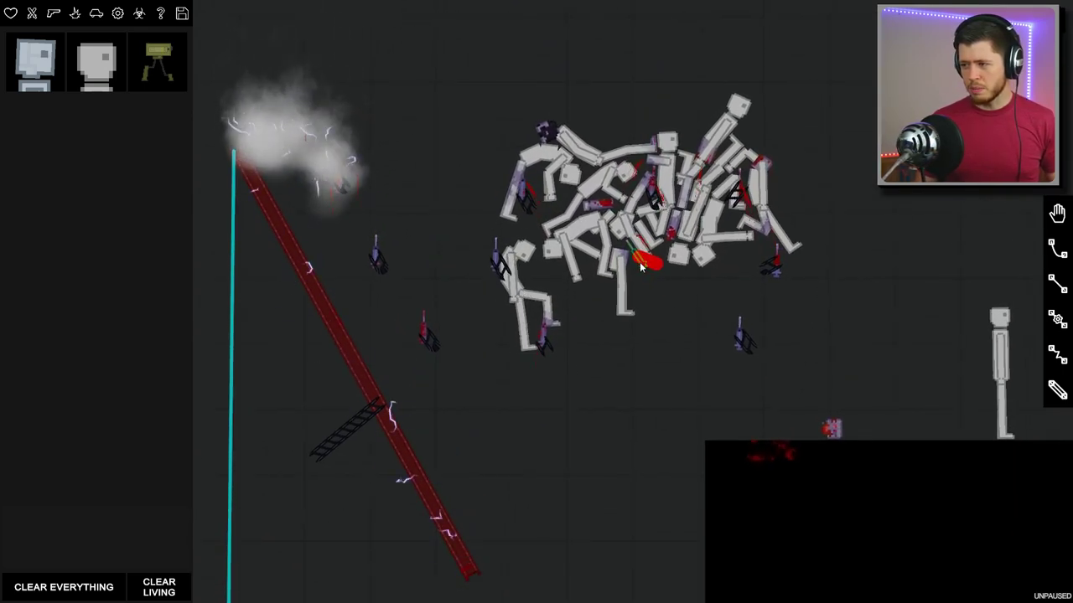
pyautogui.rightClick(641, 267)
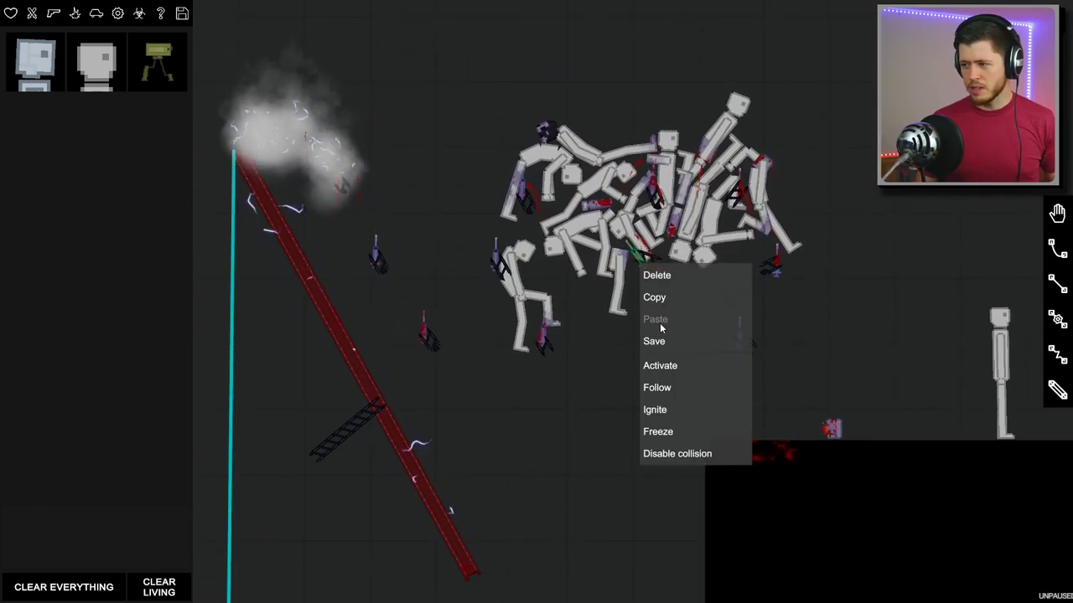
pyautogui.click(659, 275)
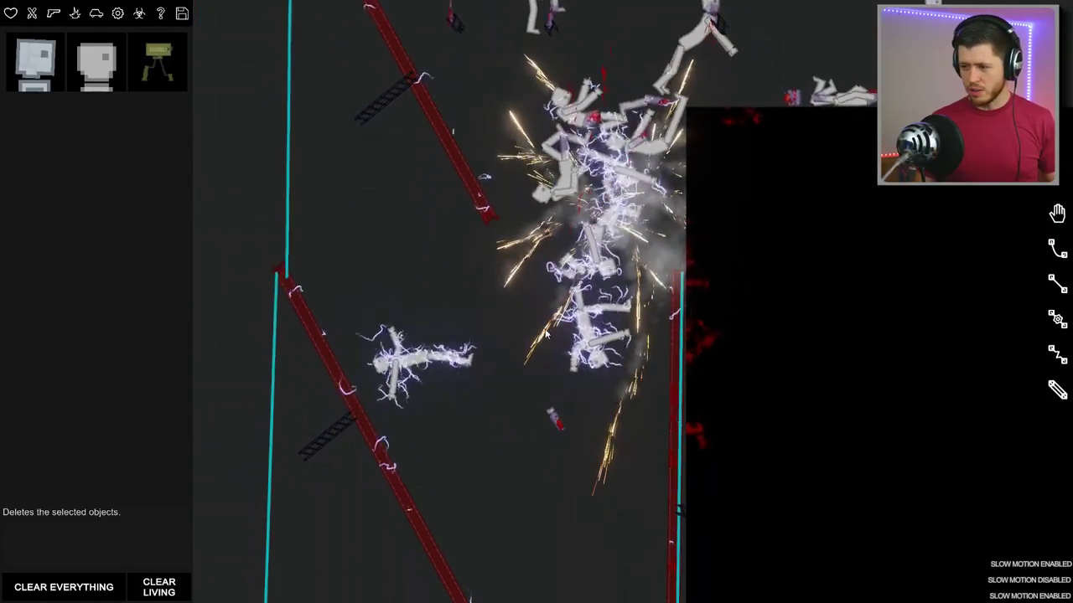
pyautogui.scroll(-5, 543, 333)
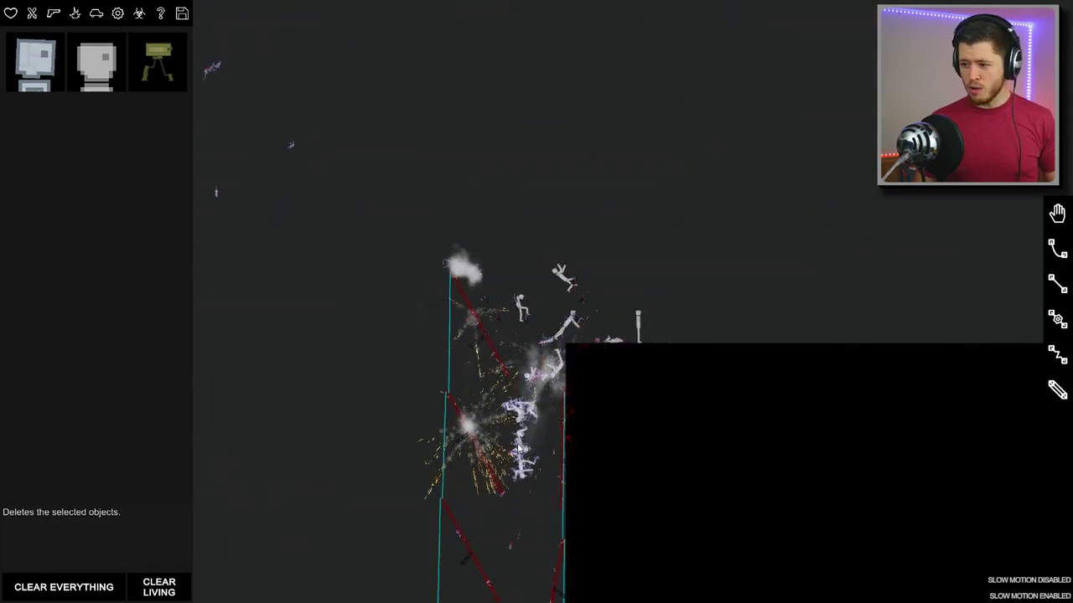
pyautogui.scroll(4, 544, 503)
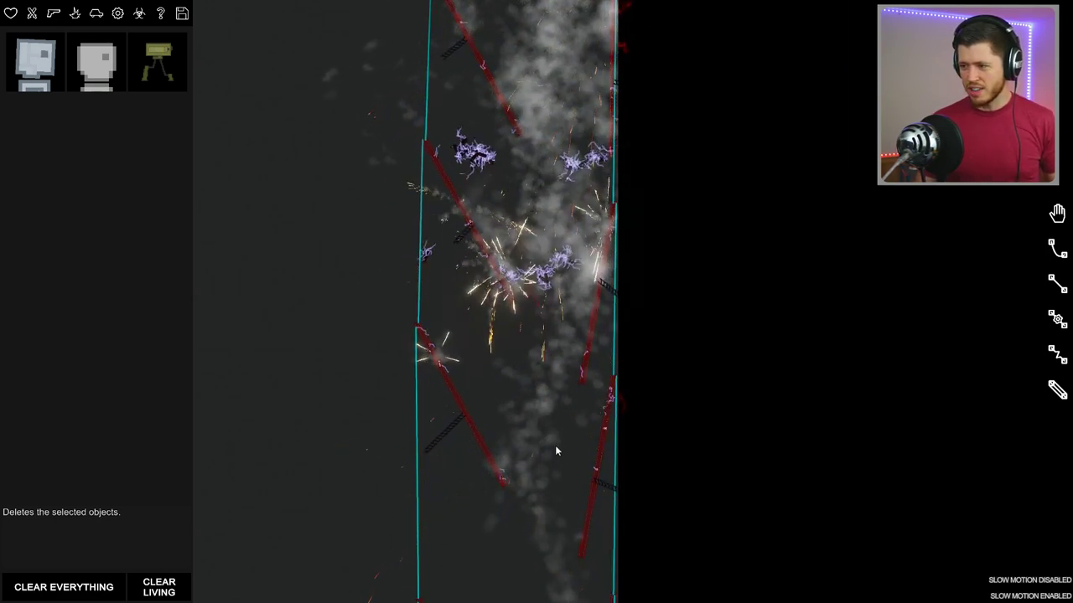
pyautogui.scroll(-3, 583, 583)
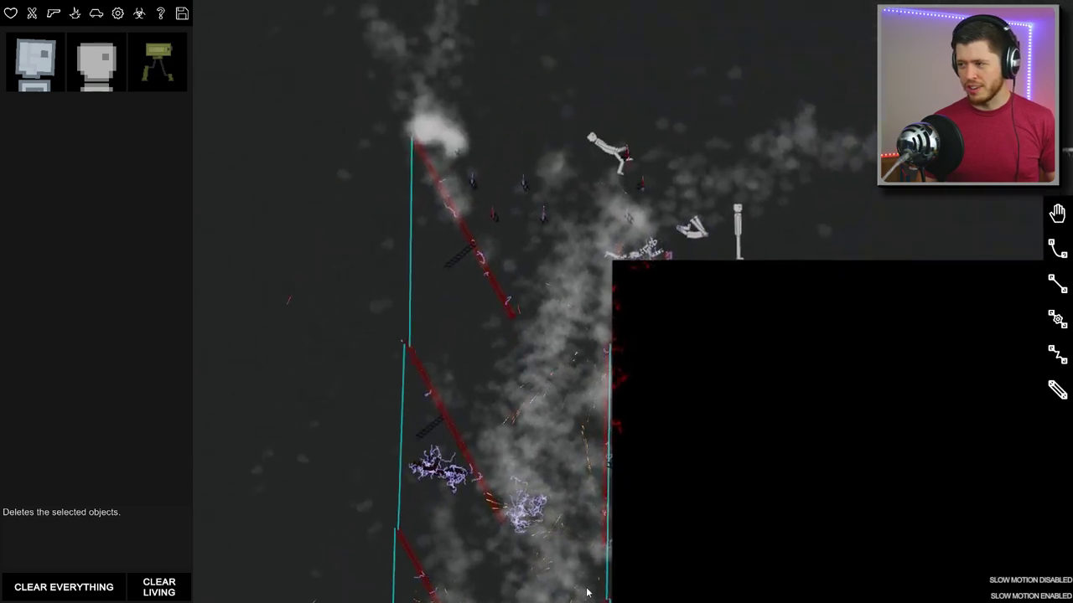
pyautogui.scroll(-2, 578, 562)
pyautogui.scroll(-3, 577, 554)
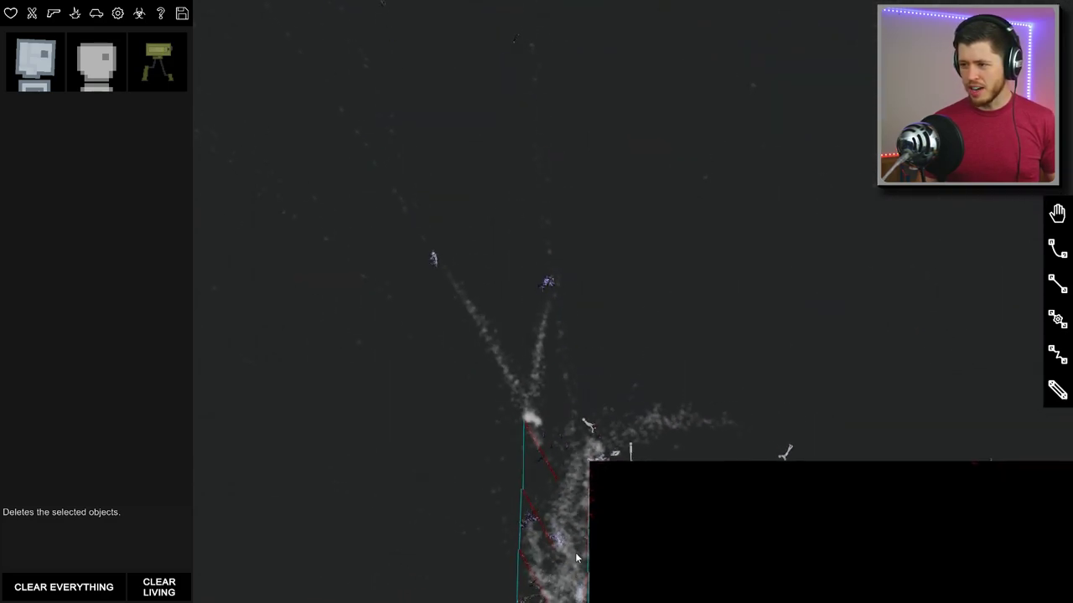
pyautogui.scroll(4, 551, 259)
pyautogui.scroll(3, 551, 260)
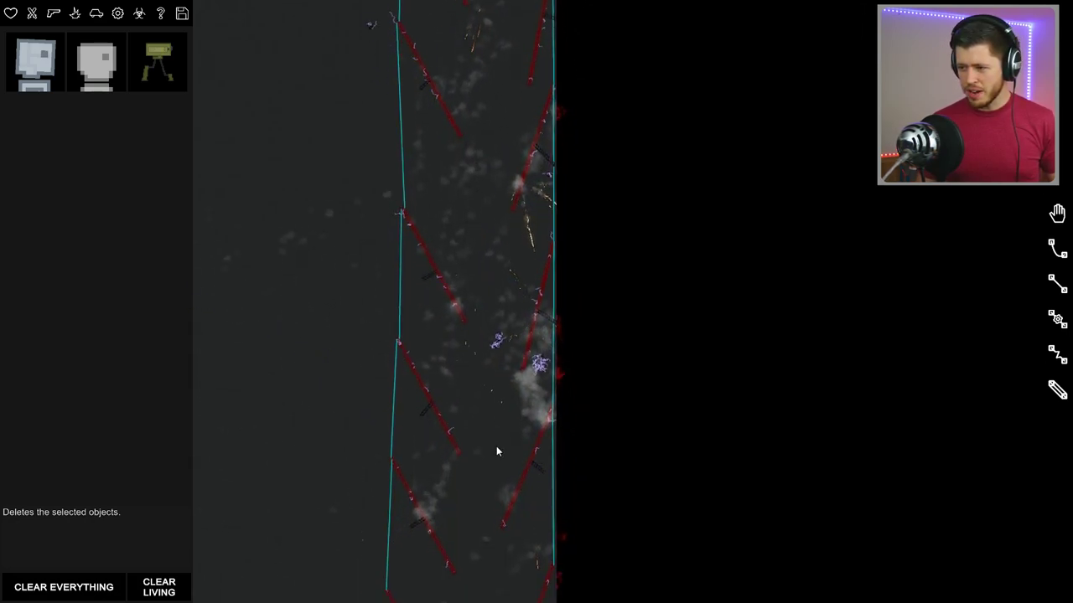
pyautogui.scroll(-3, 494, 470)
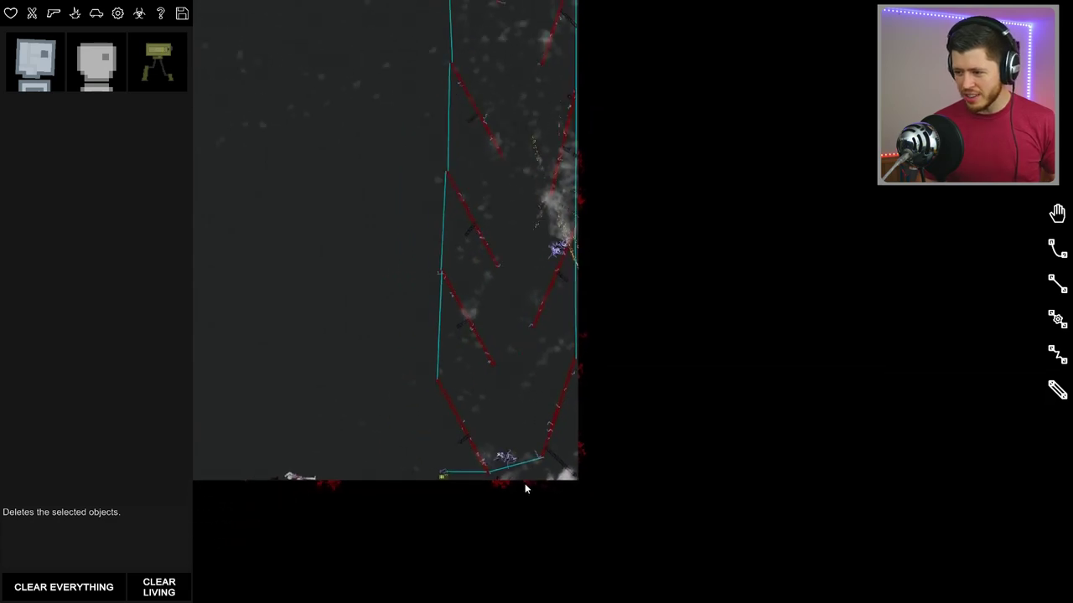
pyautogui.scroll(3, 524, 490)
pyautogui.scroll(3, 519, 461)
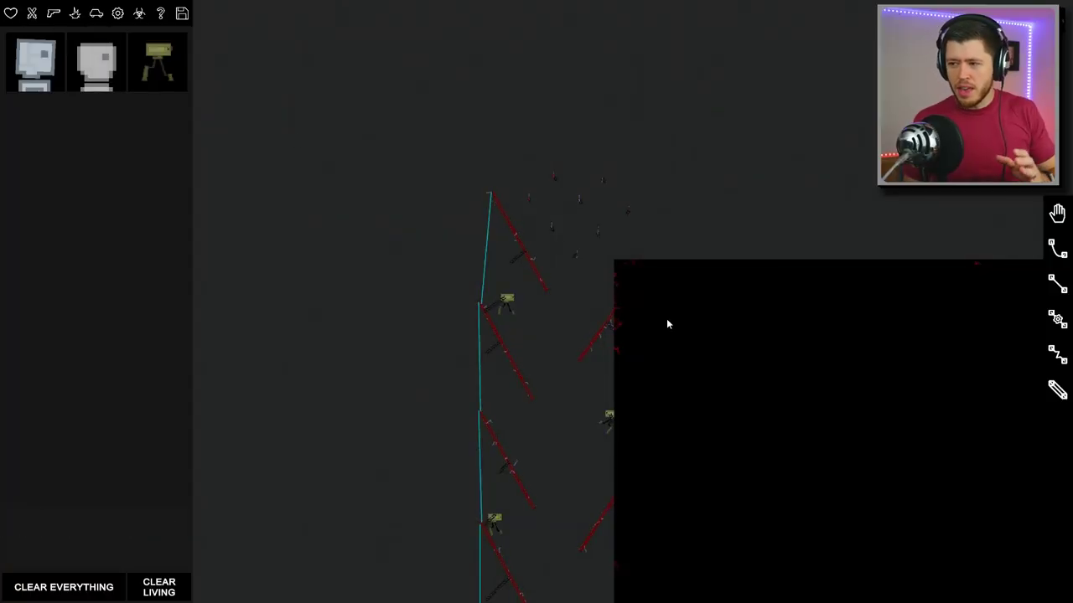
# Move the view down along the tower's girders
pyautogui.press('s')
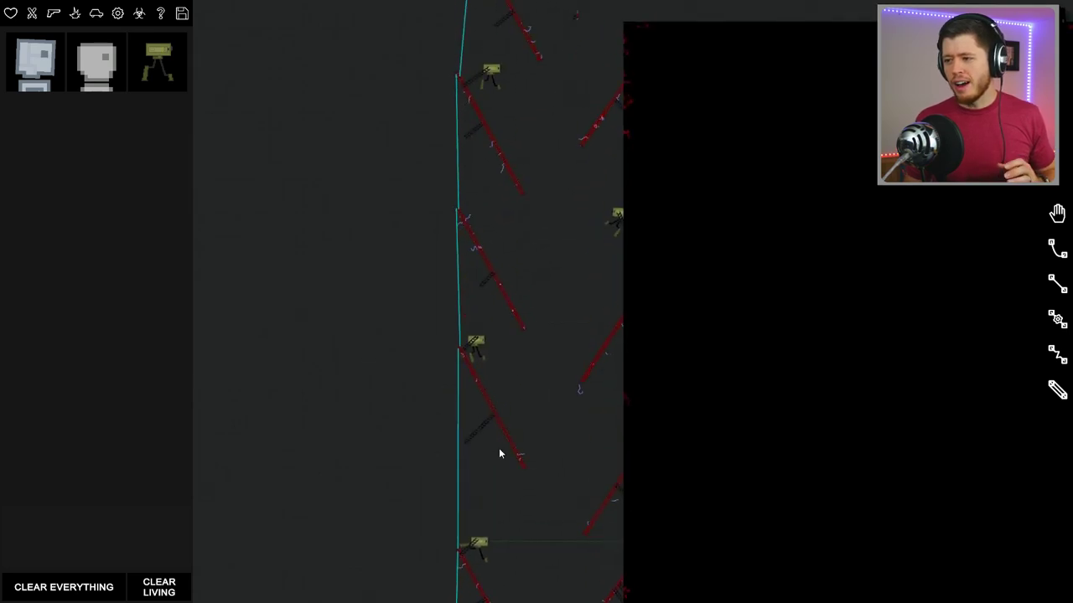
pyautogui.scroll(3, 561, 424)
pyautogui.scroll(3, 620, 368)
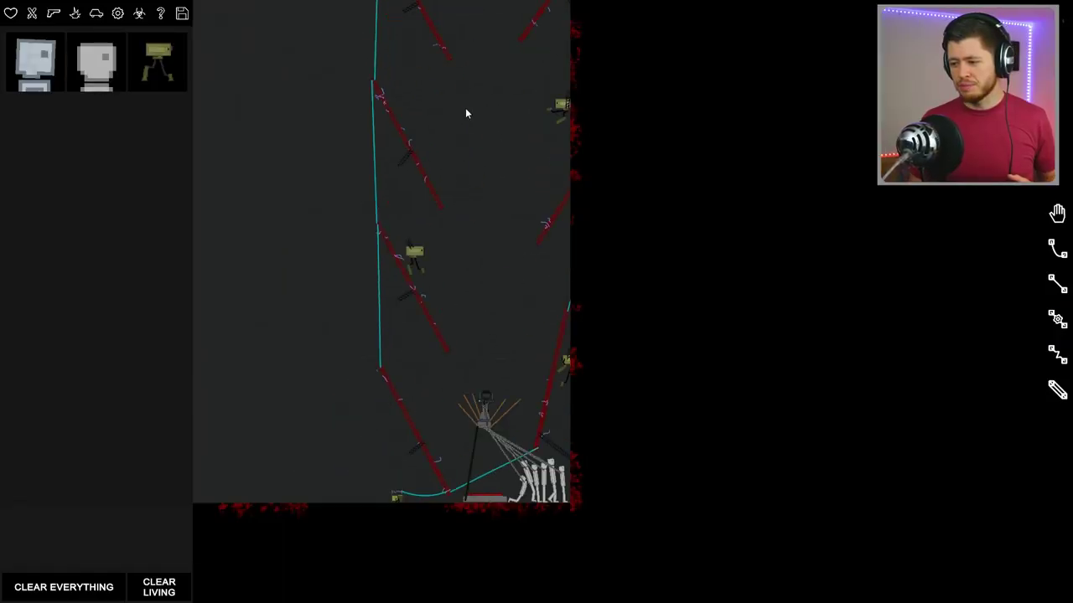
pyautogui.scroll(2, 445, 320)
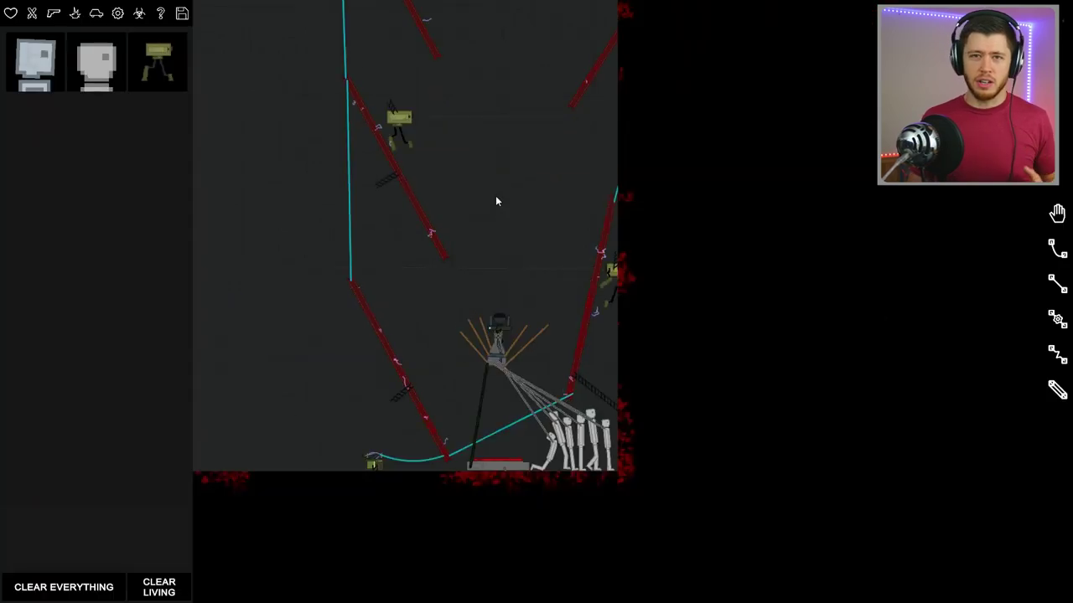
pyautogui.scroll(3, 492, 368)
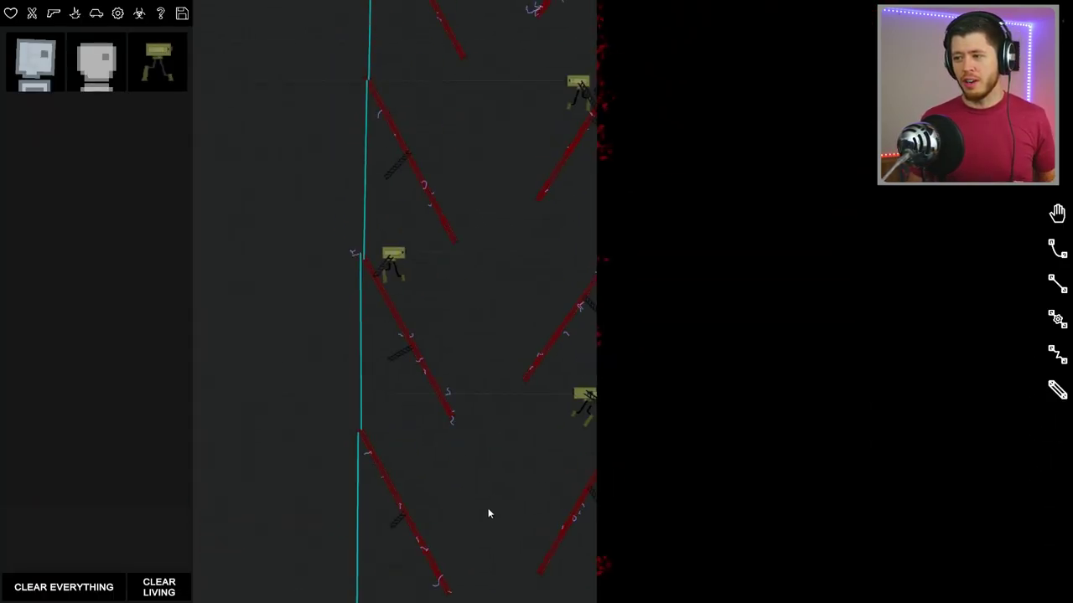
pyautogui.scroll(2, 502, 419)
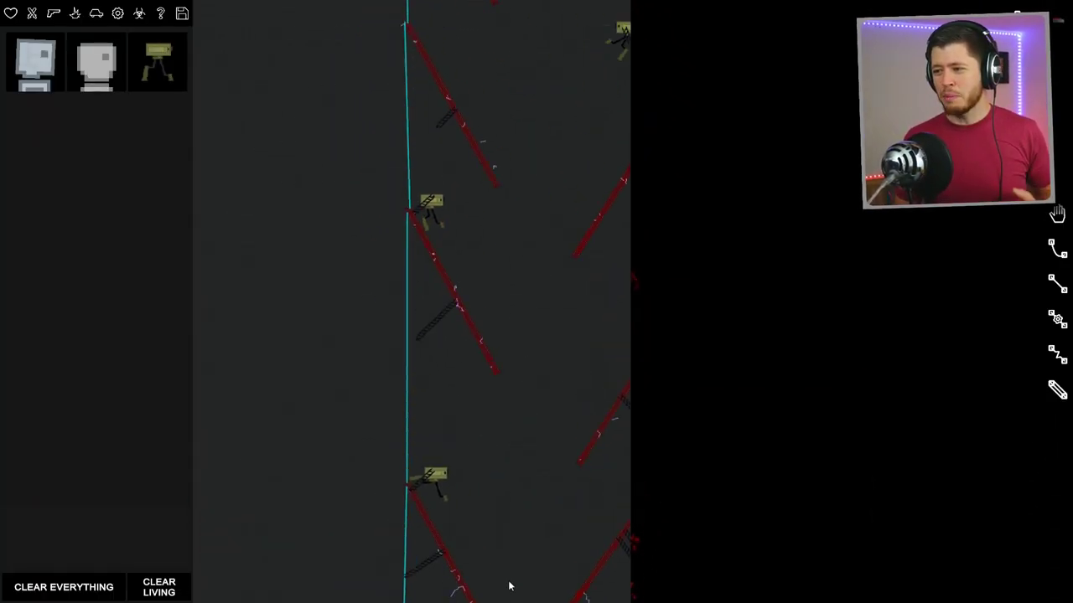
pyautogui.scroll(-3, 509, 587)
pyautogui.scroll(3, 522, 427)
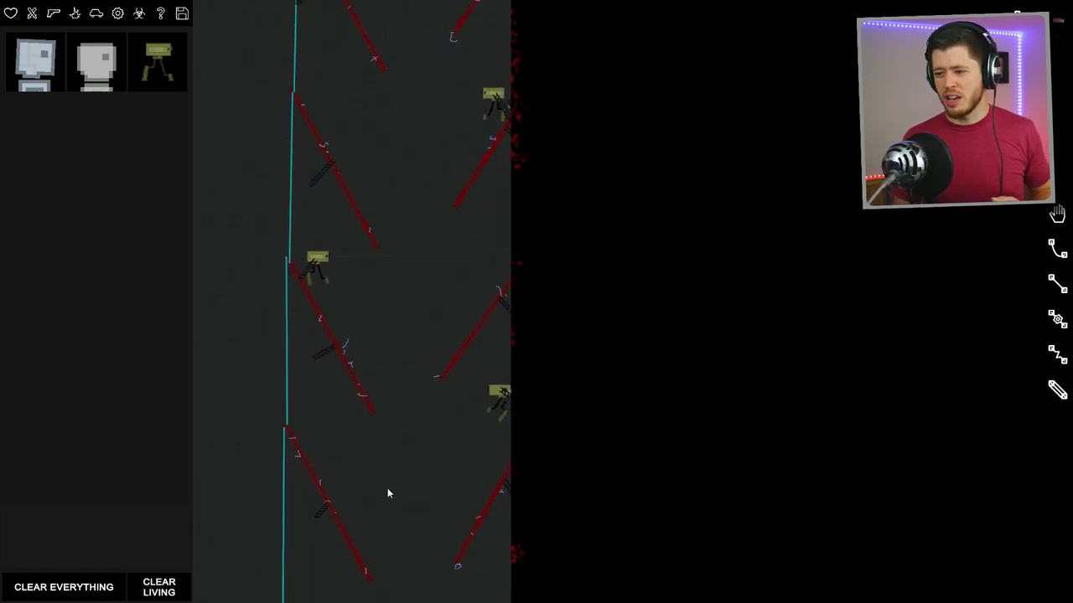
pyautogui.scroll(-3, 503, 419)
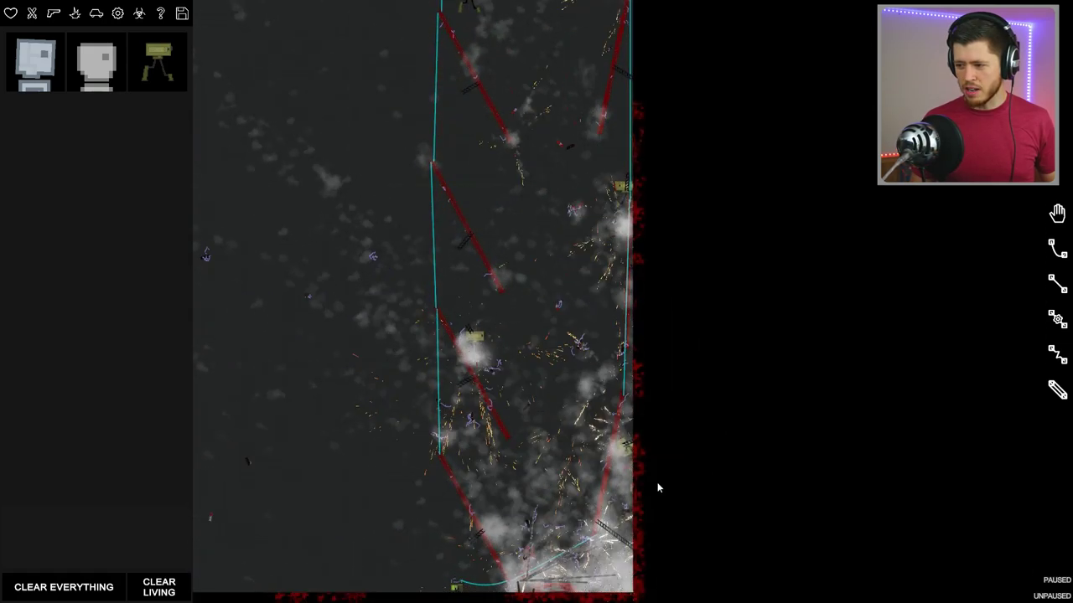
pyautogui.scroll(3, 586, 586)
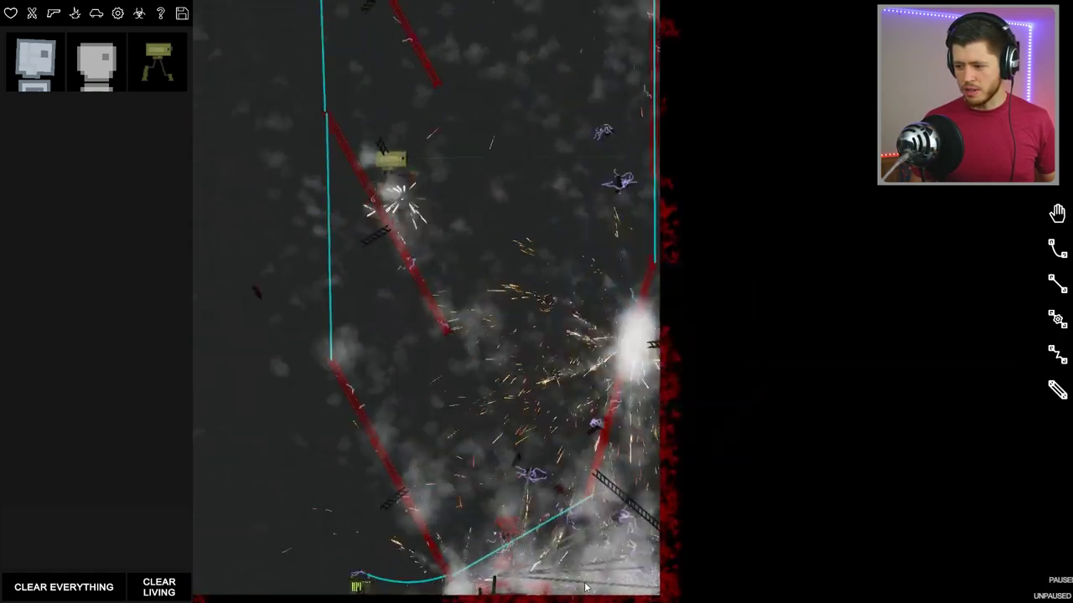
pyautogui.scroll(2, 585, 587)
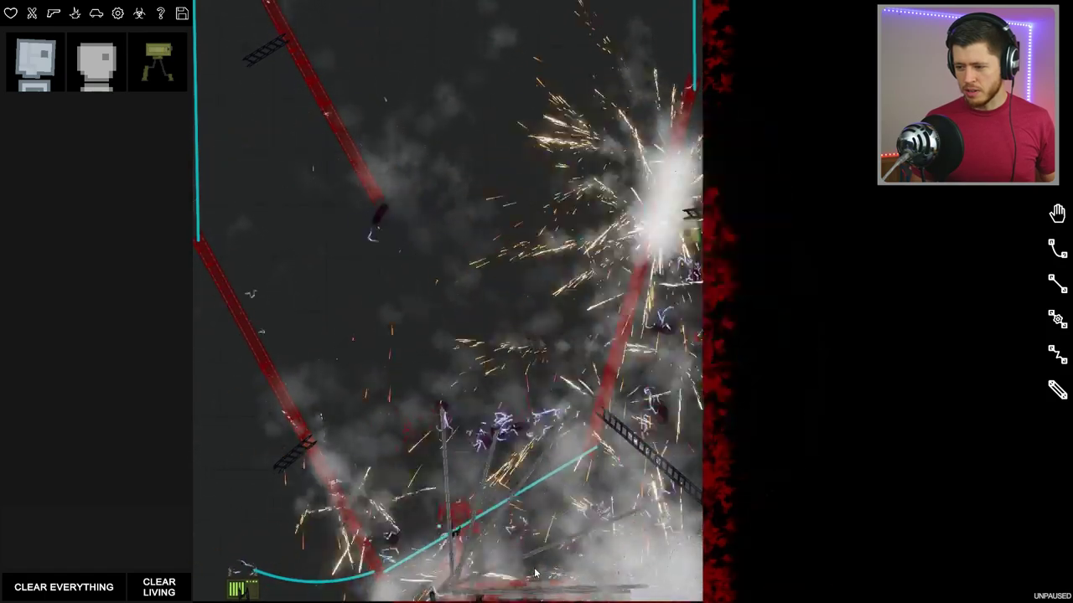
# Activate the selected syringe cannons and follow the tower along its full height
pyautogui.rightClick(518, 403)
pyautogui.click(547, 507)
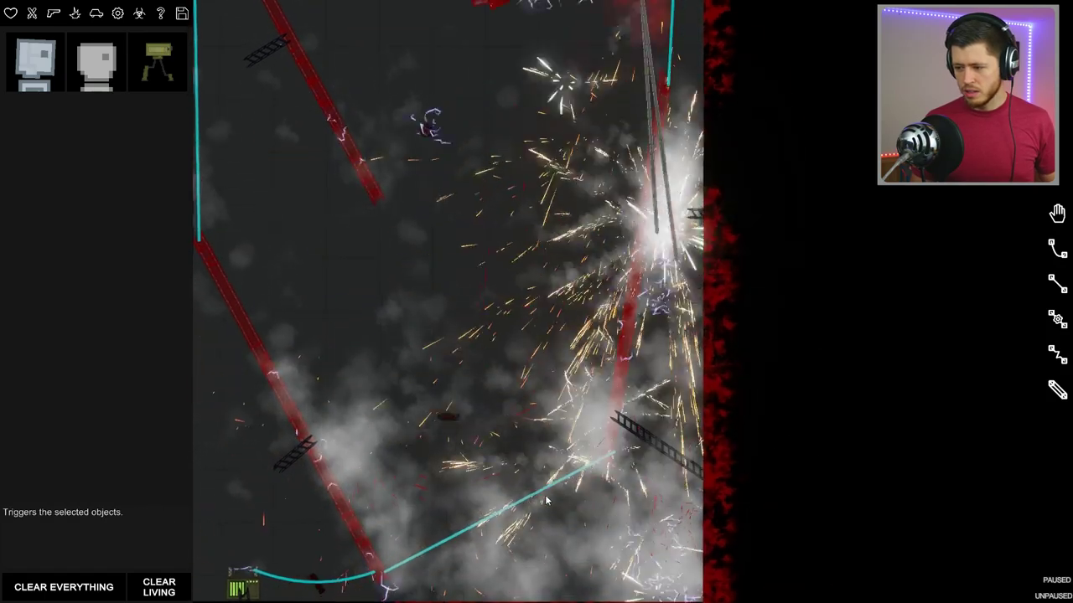
pyautogui.scroll(-5, 578, 221)
pyautogui.scroll(-3, 534, 358)
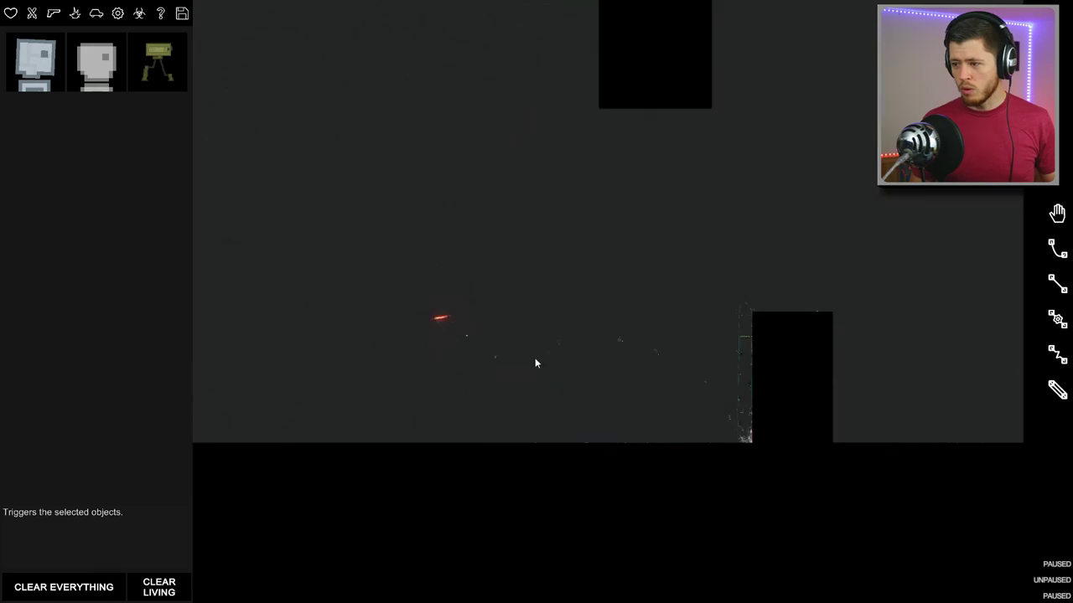
pyautogui.moveTo(829, 335); pyautogui.dragTo(682, 378)
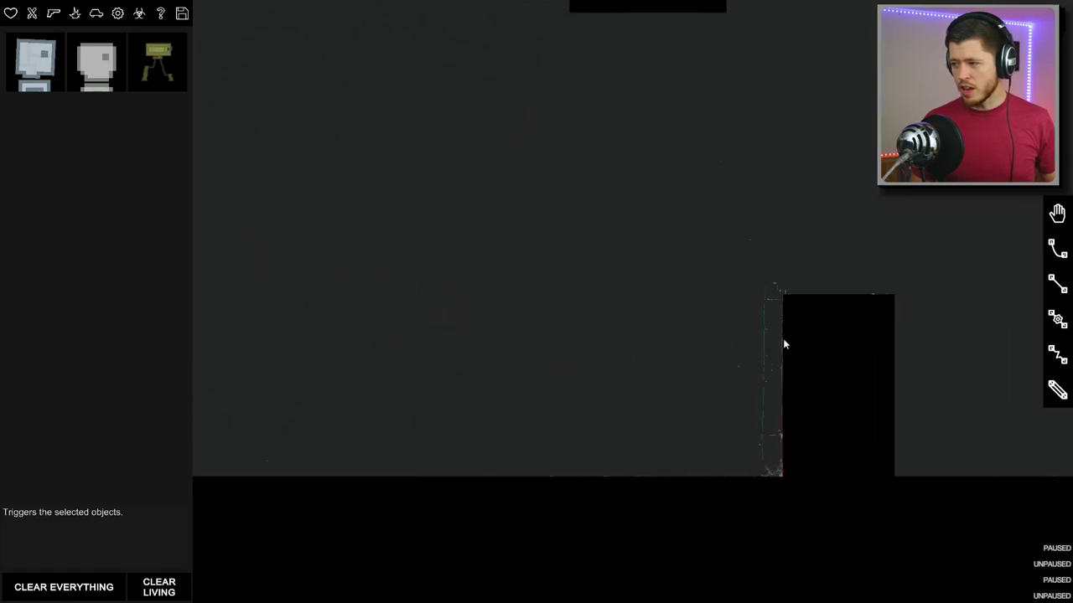
pyautogui.scroll(5, 682, 378)
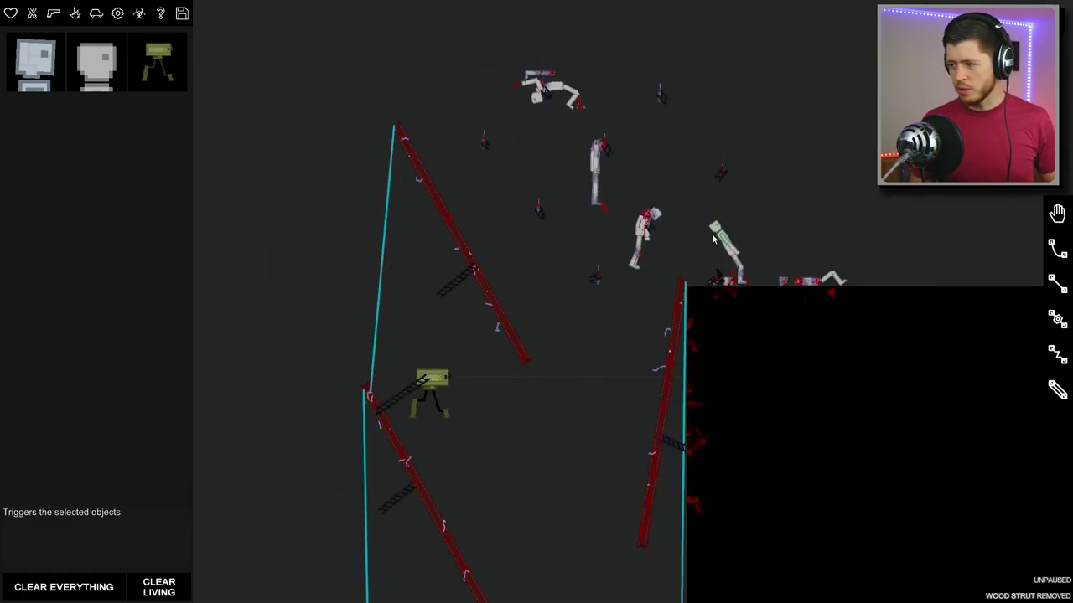
pyautogui.moveTo(613, 379); pyautogui.dragTo(675, 7)
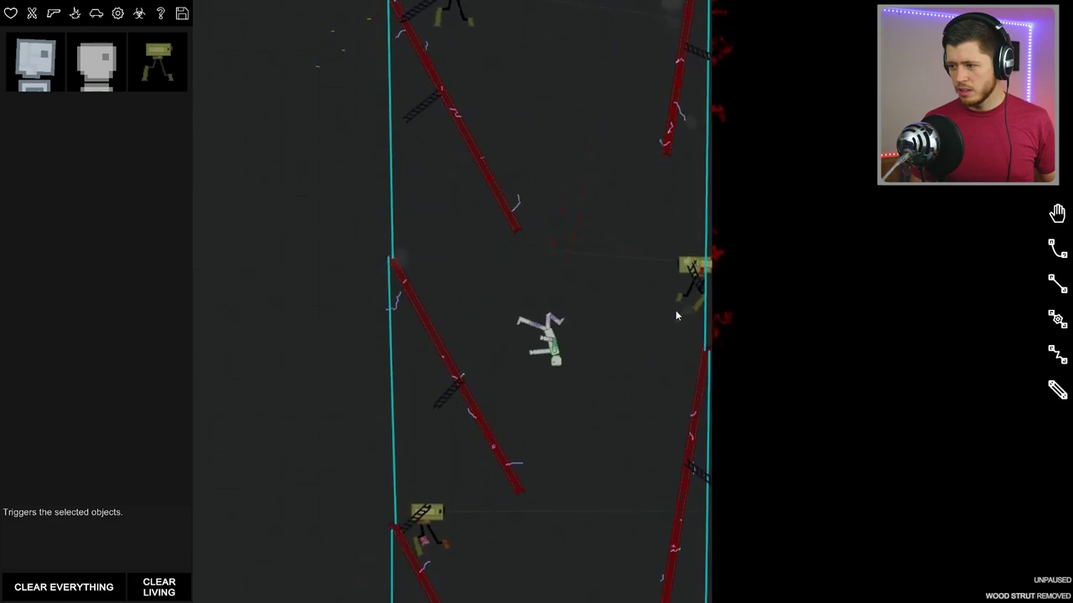
pyautogui.scroll(-3, 648, 50)
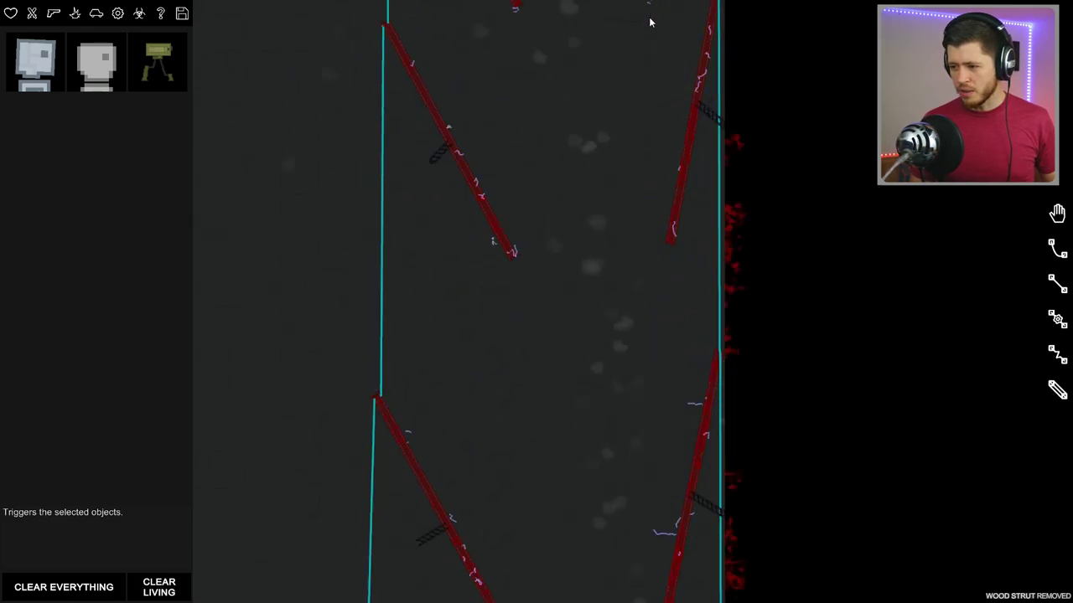
# Track the ragdolls flying off the tower top and down the shaft
pyautogui.moveTo(648, 50)
pyautogui.mouseDown()
pyautogui.moveTo(625, 239)
pyautogui.moveTo(537, 301)
pyautogui.mouseUp()
pyautogui.scroll(-3, 625, 240)
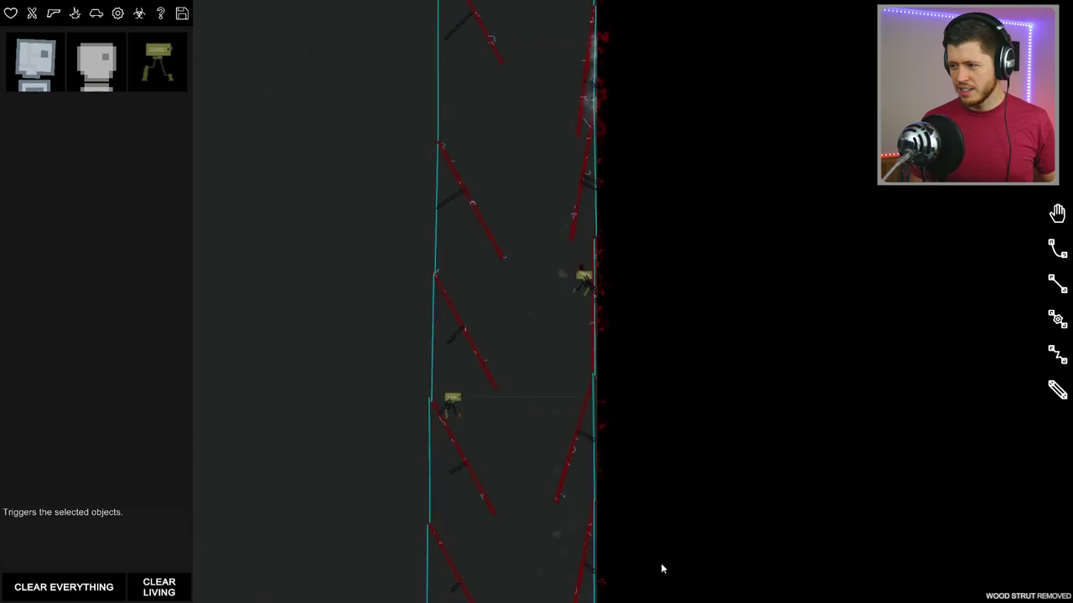
pyautogui.scroll(3, 660, 563)
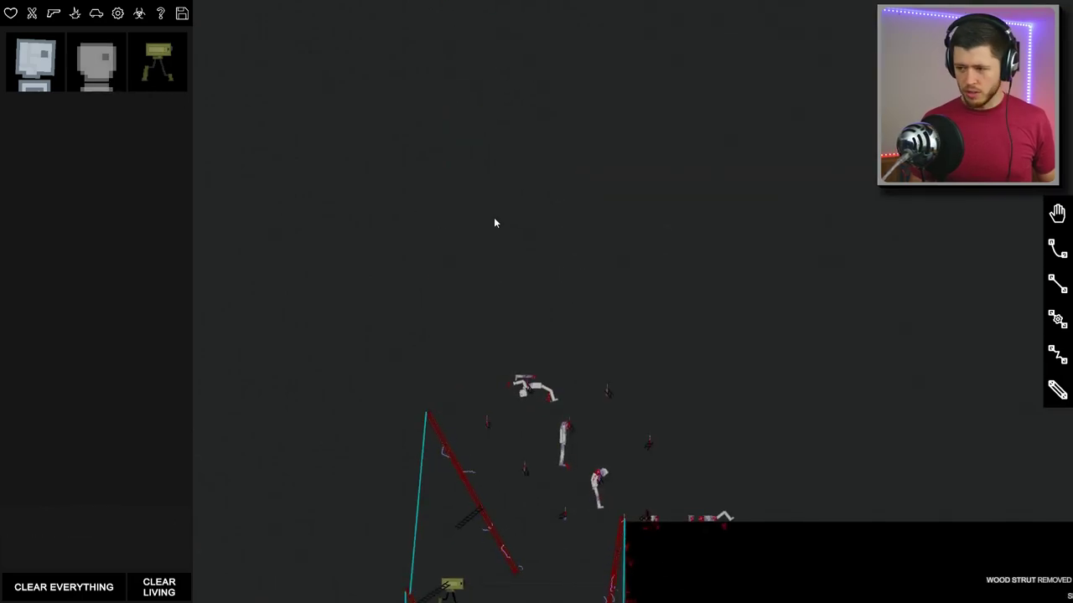
pyautogui.scroll(4, 494, 217)
pyautogui.moveTo(493, 217); pyautogui.dragTo(544, 383)
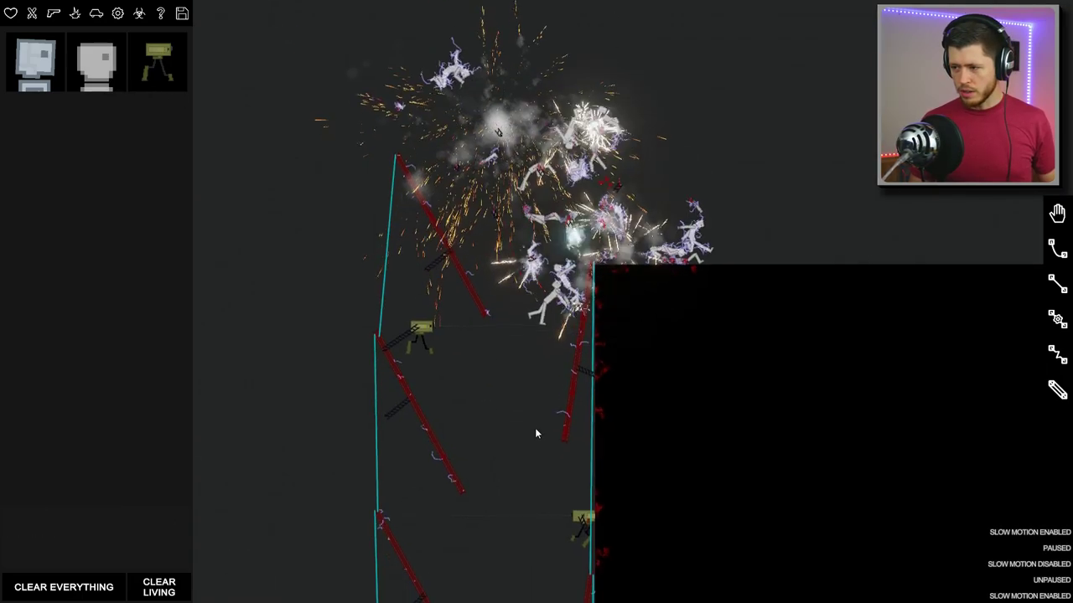
pyautogui.scroll(2, 551, 389)
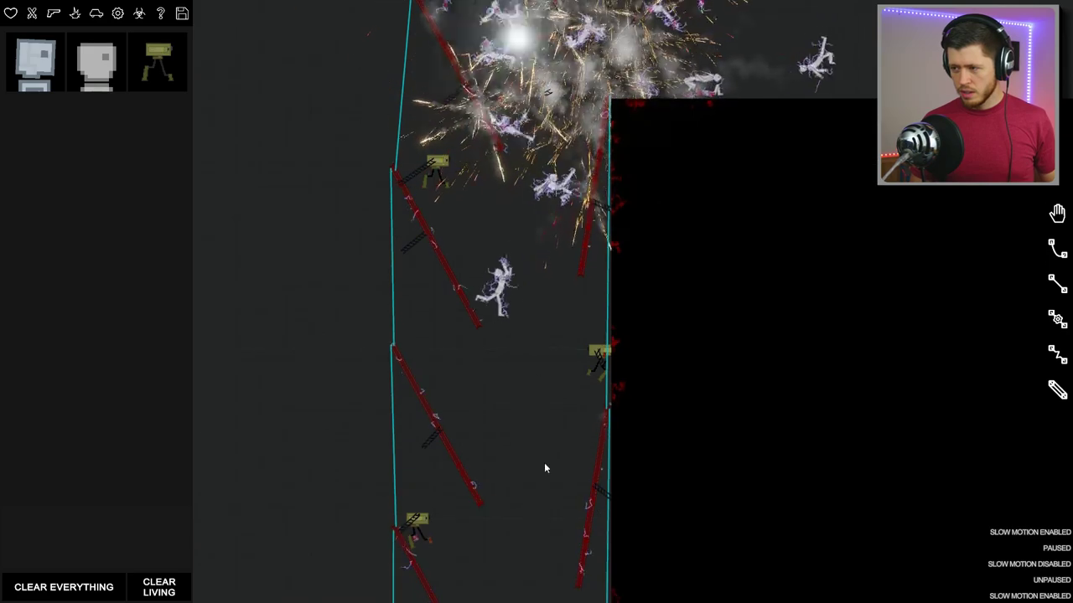
pyautogui.moveTo(554, 466); pyautogui.dragTo(538, 310)
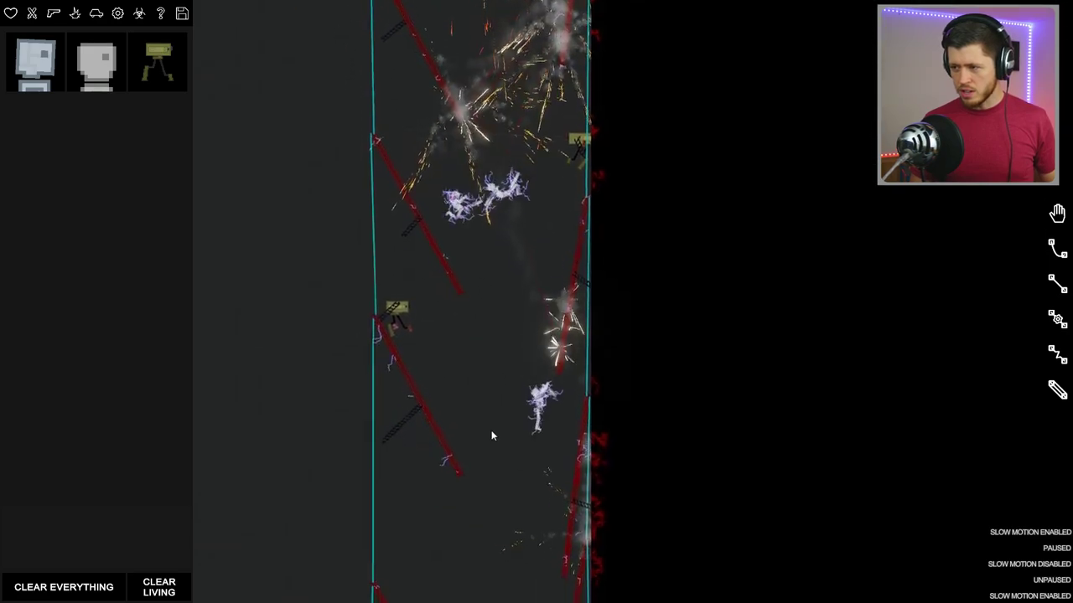
pyautogui.moveTo(491, 430); pyautogui.dragTo(505, 308)
pyautogui.moveTo(529, 489); pyautogui.dragTo(541, 211)
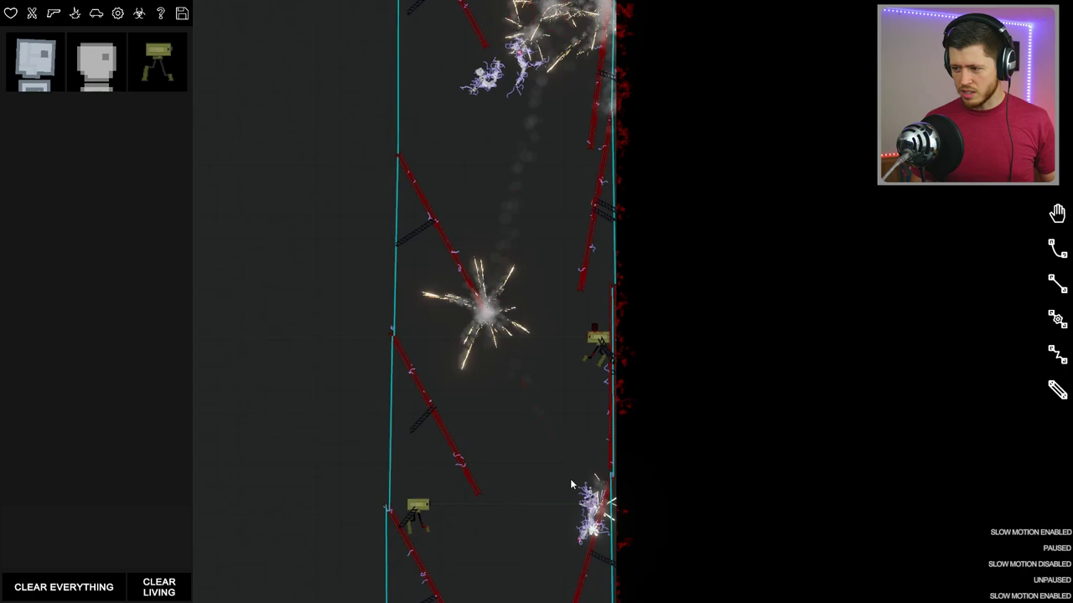
pyautogui.scroll(4, 549, 191)
pyautogui.scroll(-4, 549, 191)
# Turn off slow motion and pull back to see the tower top and ground
pyautogui.press('shift')
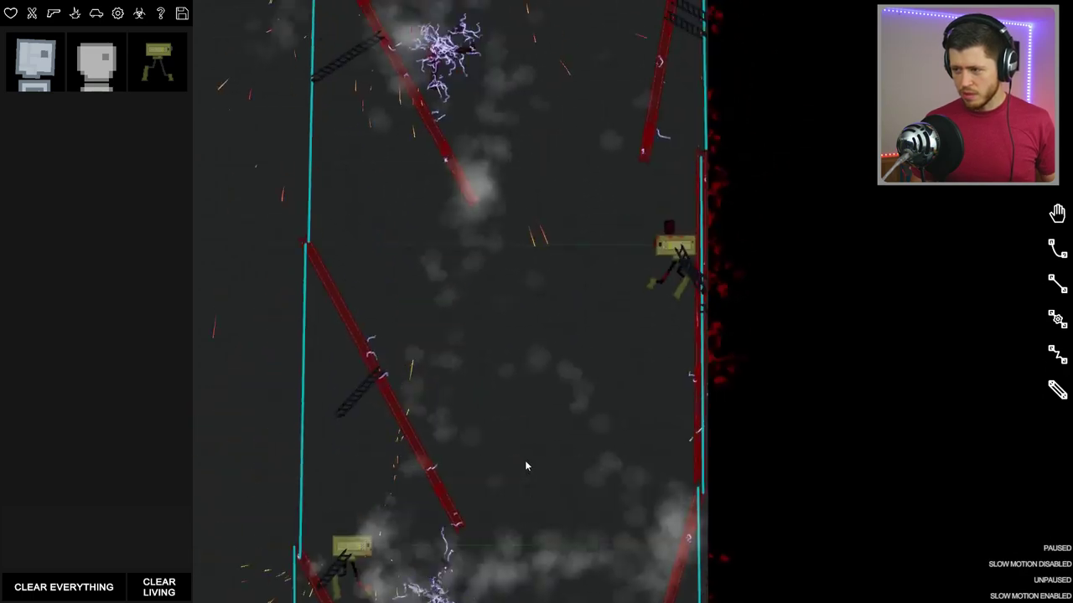
pyautogui.moveTo(525, 460); pyautogui.dragTo(501, 366)
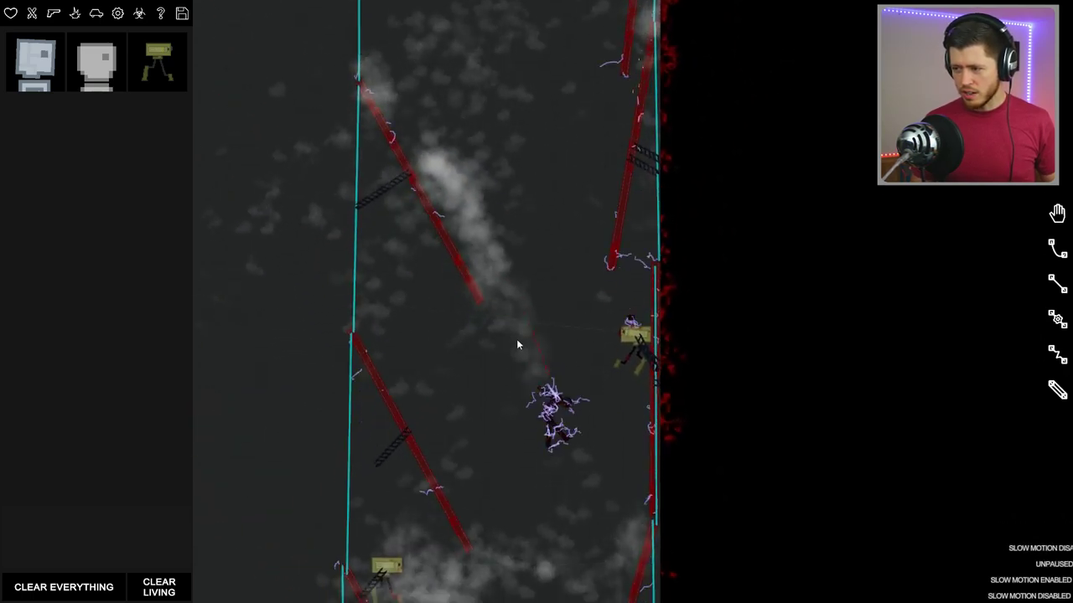
pyautogui.scroll(-5, 514, 377)
pyautogui.scroll(-3, 503, 419)
pyautogui.moveTo(500, 430); pyautogui.dragTo(469, 208)
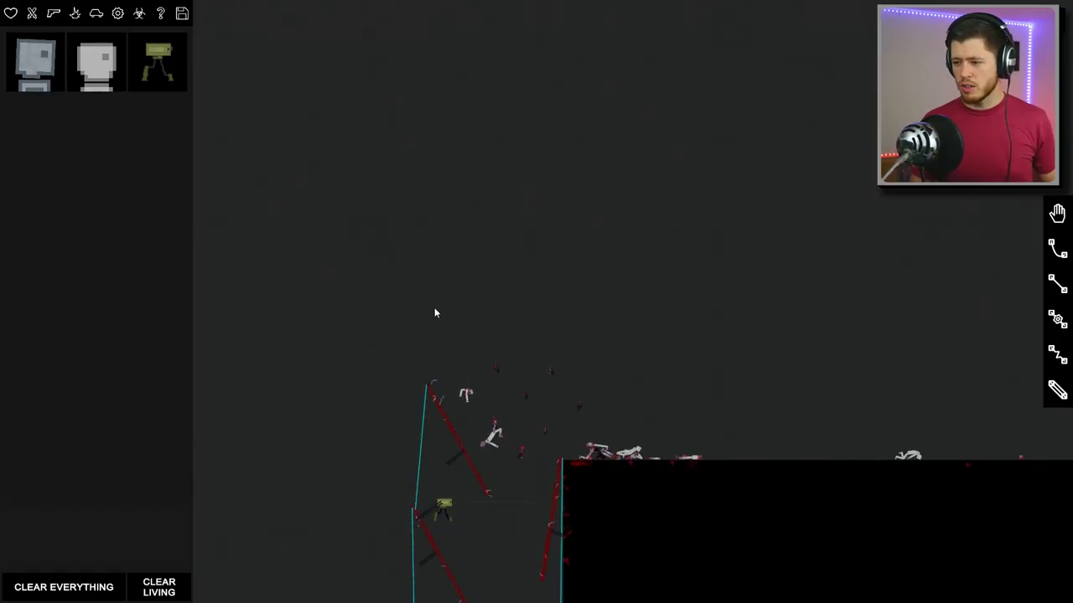
# Bring the base of the syringe tower into view
pyautogui.moveTo(529, 492)
pyautogui.mouseDown()
pyautogui.moveTo(490, 438)
pyautogui.moveTo(514, 234)
pyautogui.mouseUp()
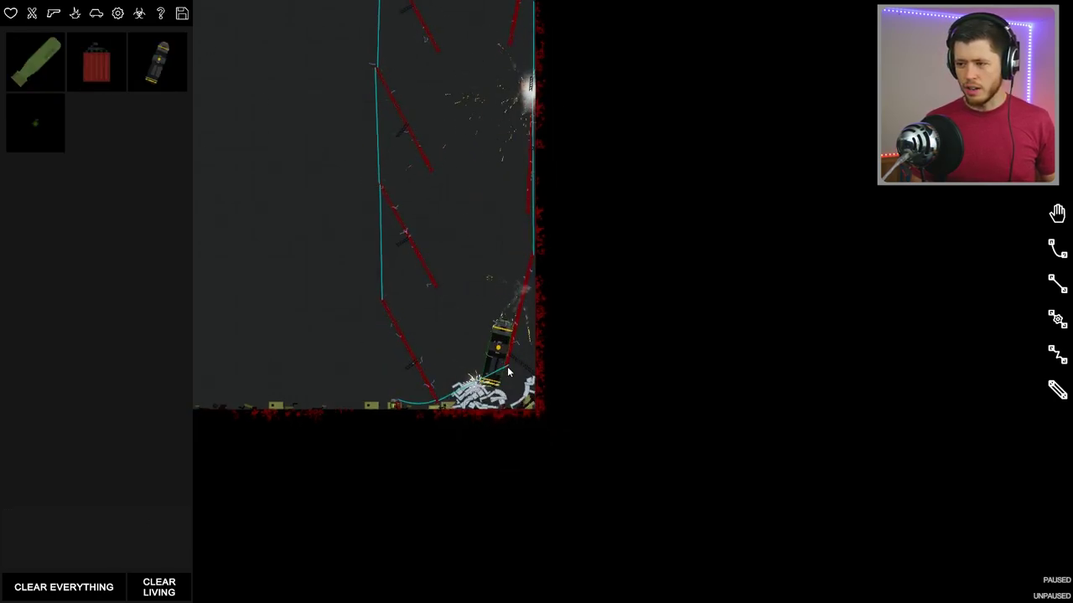
# Activate the explosive at the tower base to detonate it
pyautogui.rightClick(501, 348)
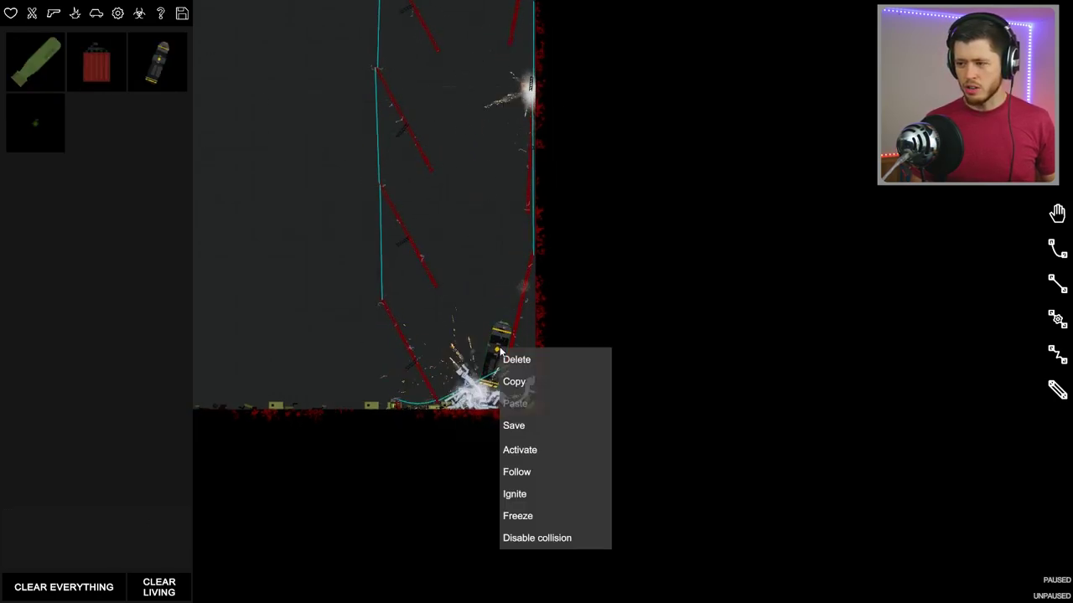
pyautogui.click(520, 450)
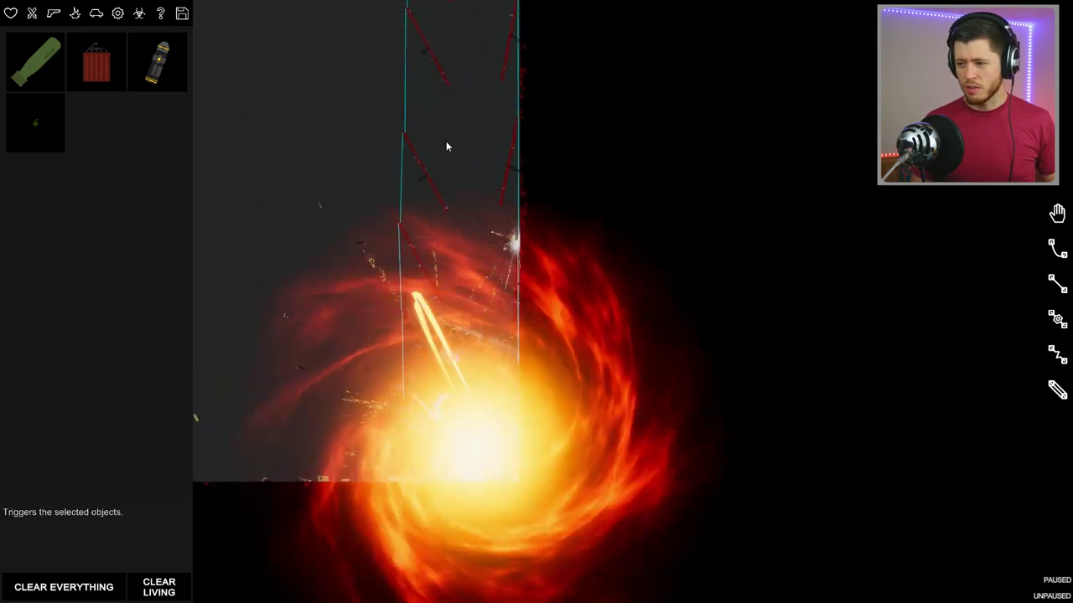
pyautogui.scroll(-5, 486, 301)
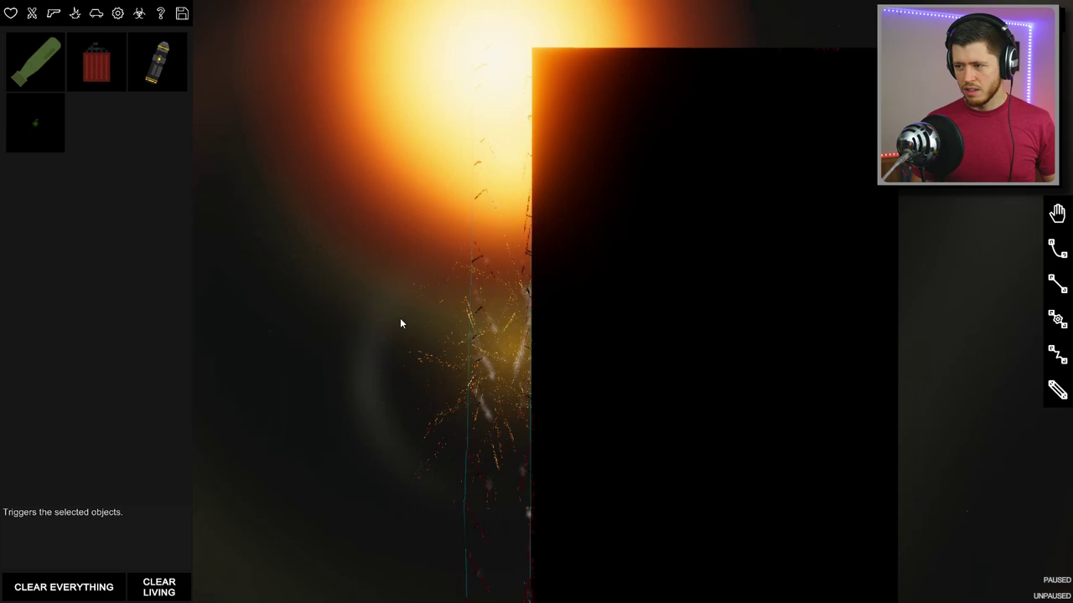
pyautogui.scroll(-3, 447, 291)
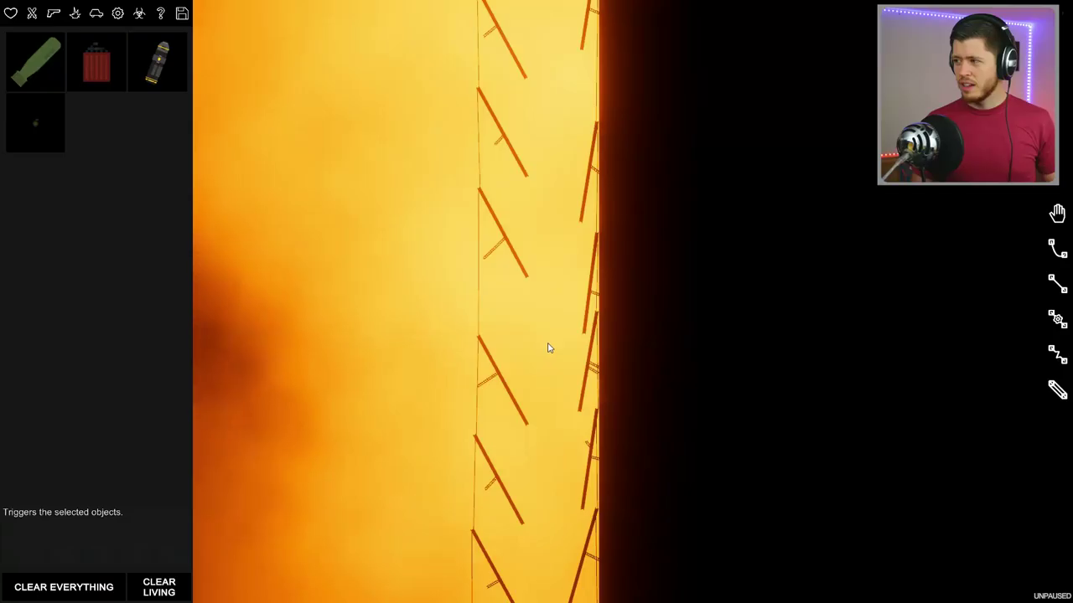
# Pan down to the top of the black block as the fire burns out
pyautogui.moveTo(549, 347); pyautogui.dragTo(559, 483)
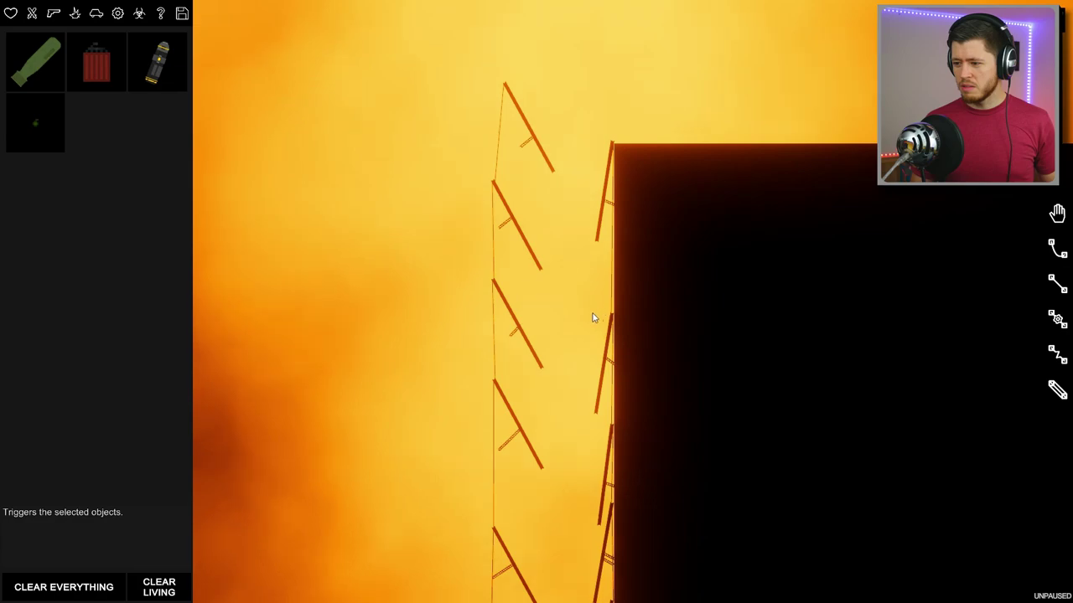
pyautogui.scroll(-1, 593, 318)
pyautogui.scroll(-1, 586, 336)
pyautogui.scroll(-1, 578, 360)
pyautogui.scroll(-1, 562, 378)
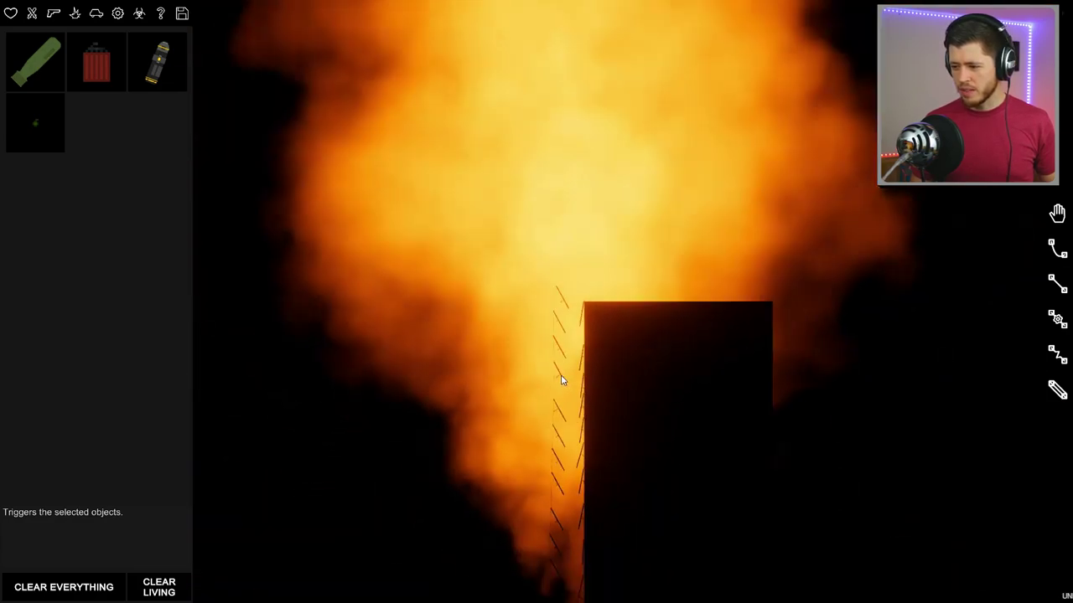
pyautogui.scroll(-2, 561, 379)
pyautogui.scroll(-1, 561, 374)
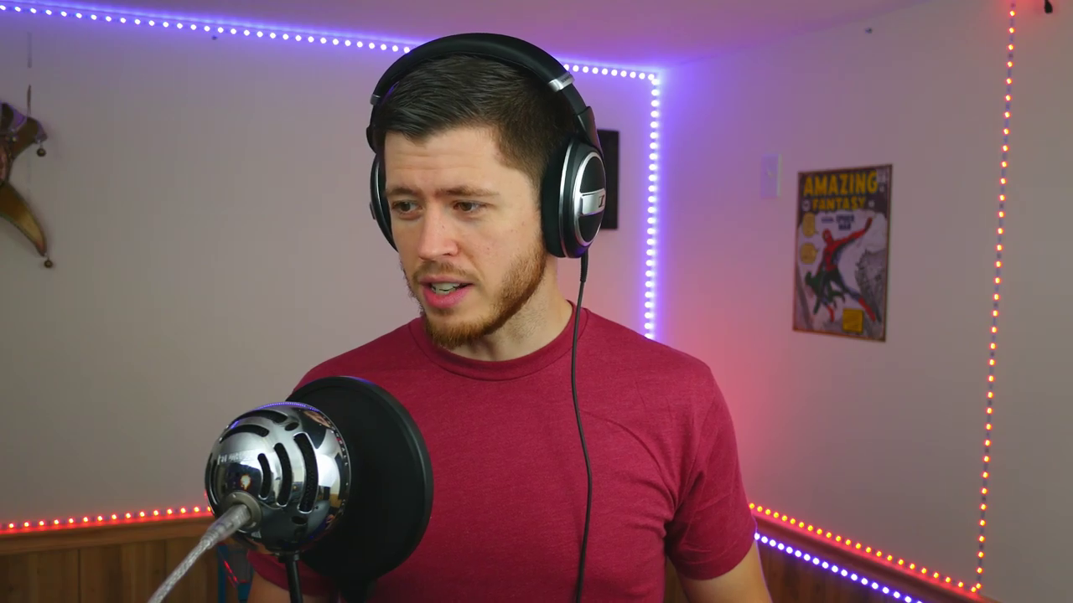
pyautogui.scroll(-3, 561, 245)
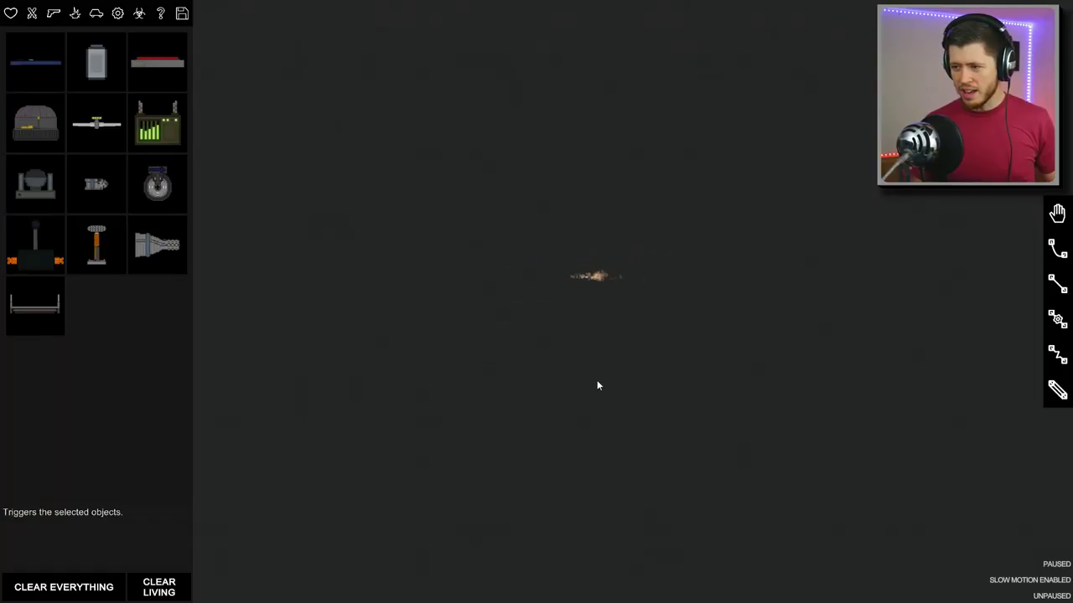
# Resume the simulation at normal speed and activate the propeller object to launch it
pyautogui.press('s')
pyautogui.press('space')
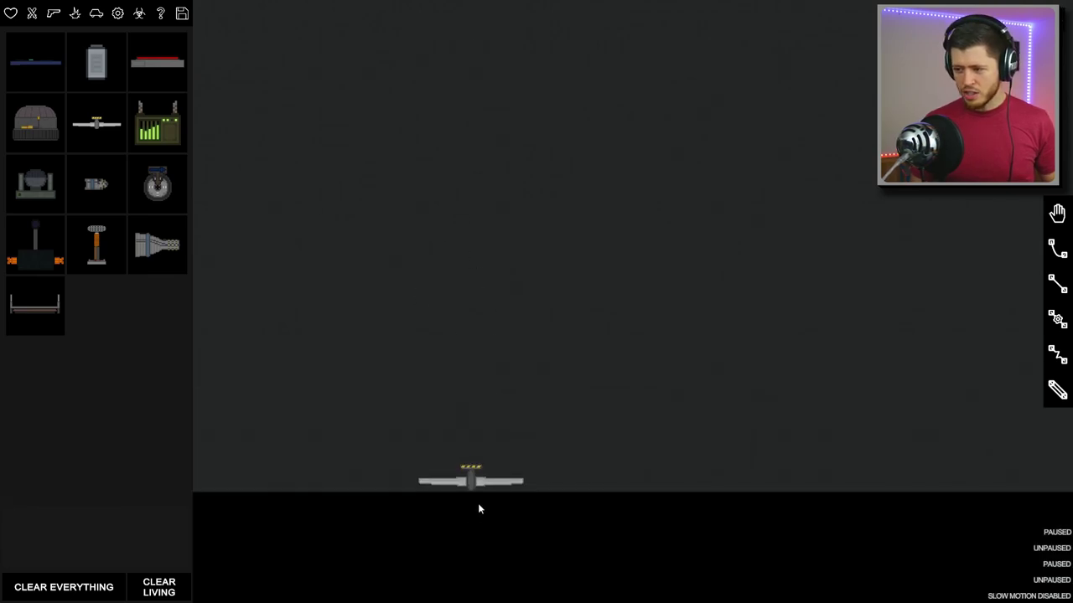
pyautogui.rightClick(476, 481)
pyautogui.click(497, 503)
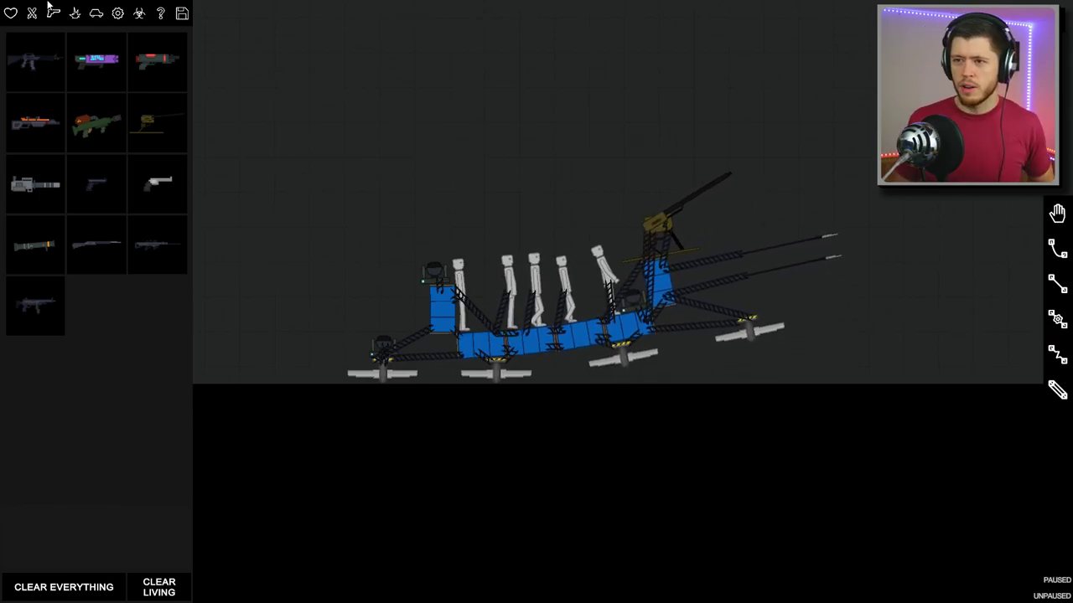
# Glance at the Biohazard and Firearms items, then show the Machinery items
pyautogui.click(138, 13)
pyautogui.click(53, 14)
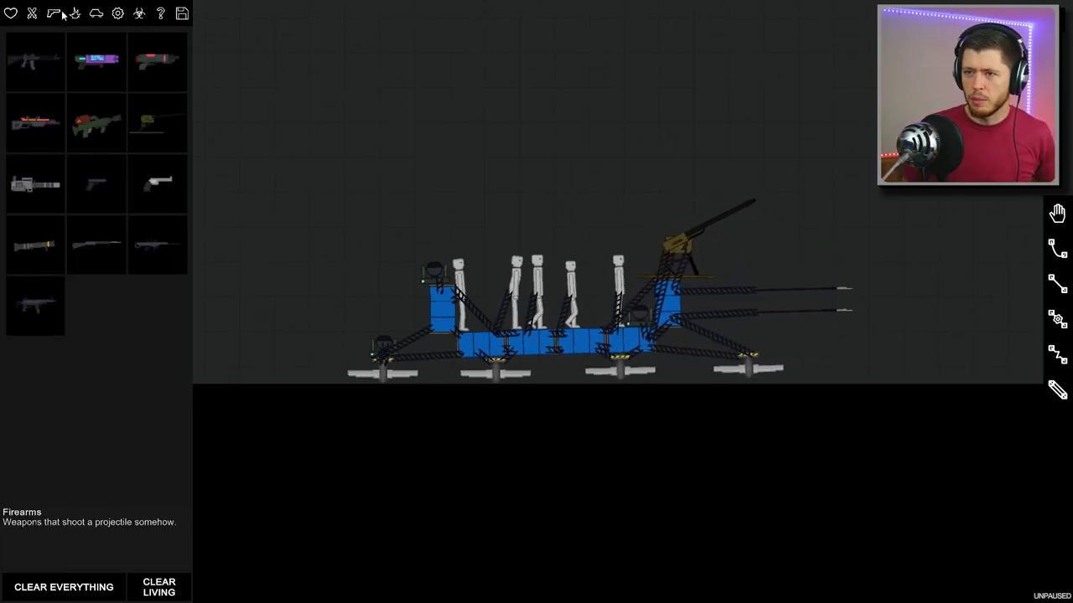
pyautogui.click(118, 14)
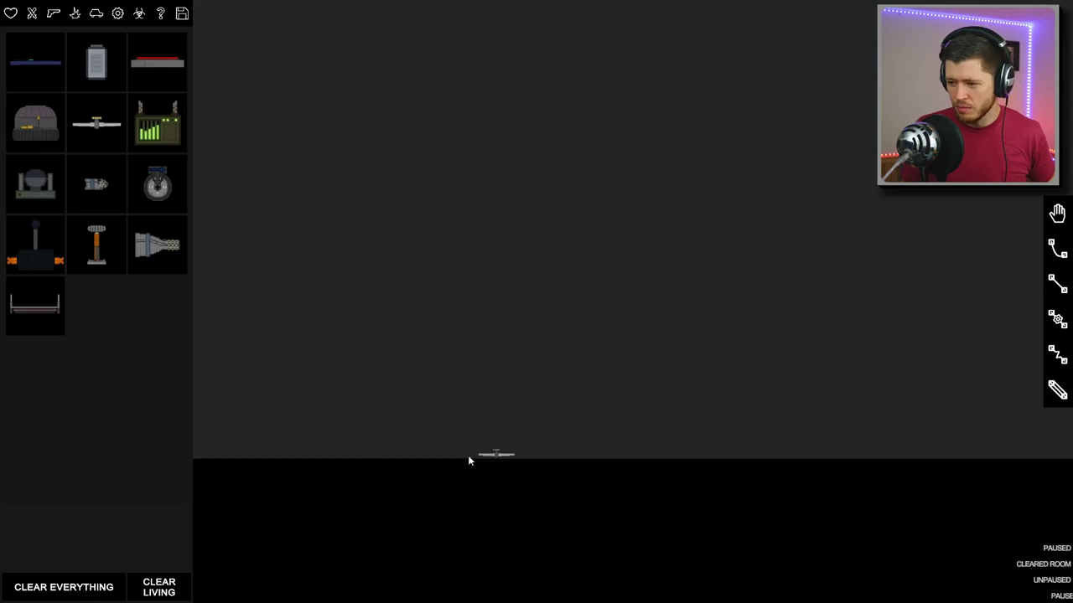
# Toggle the simulation and bring up the list of saved contraptions
pyautogui.press('space')
pyautogui.press('space')
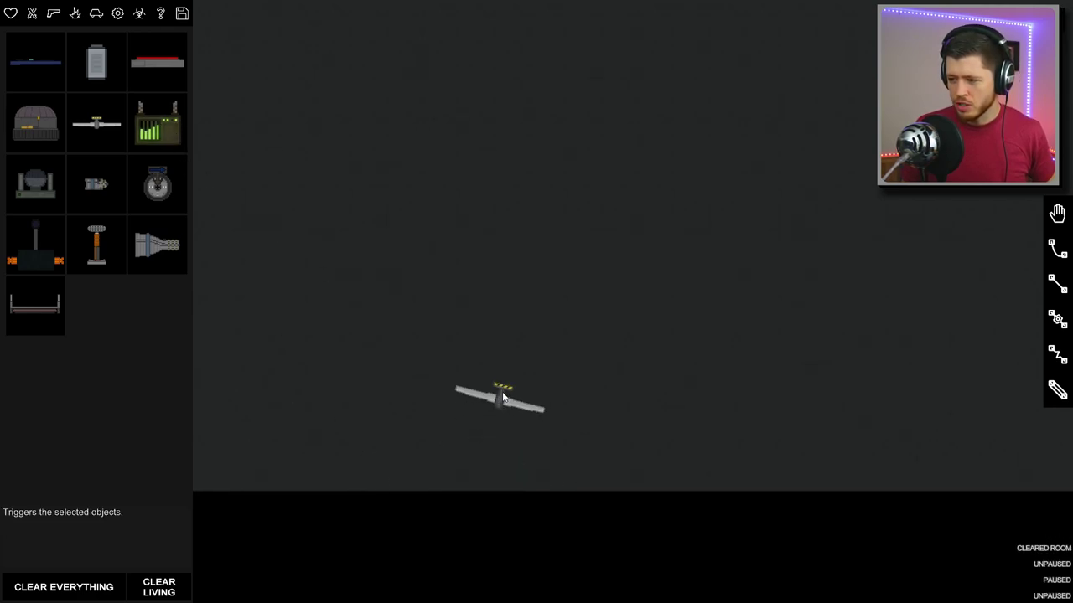
pyautogui.scroll(-2, 504, 491)
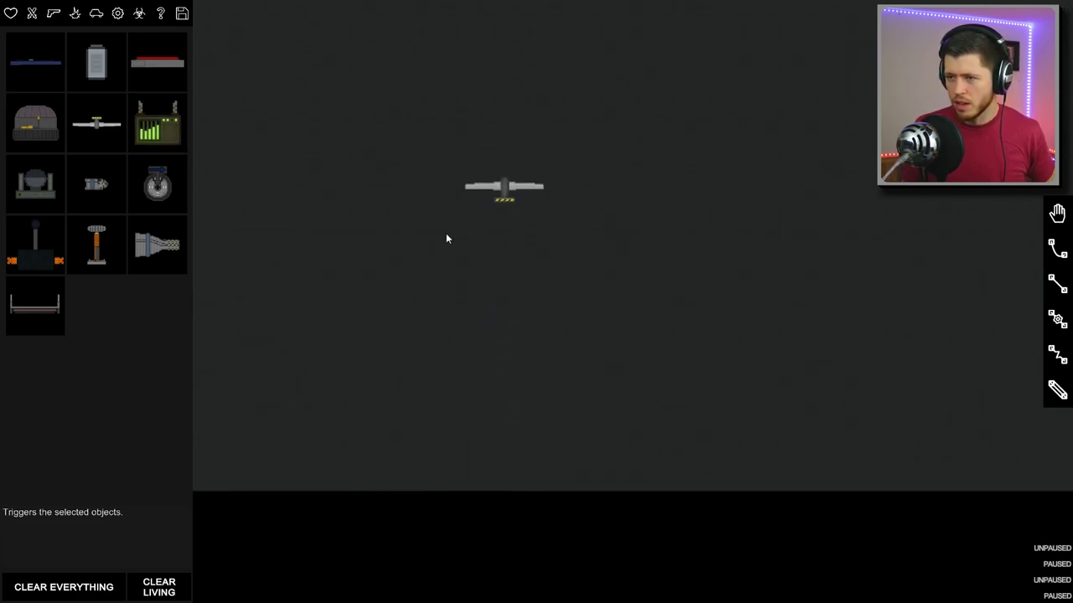
pyautogui.click(181, 13)
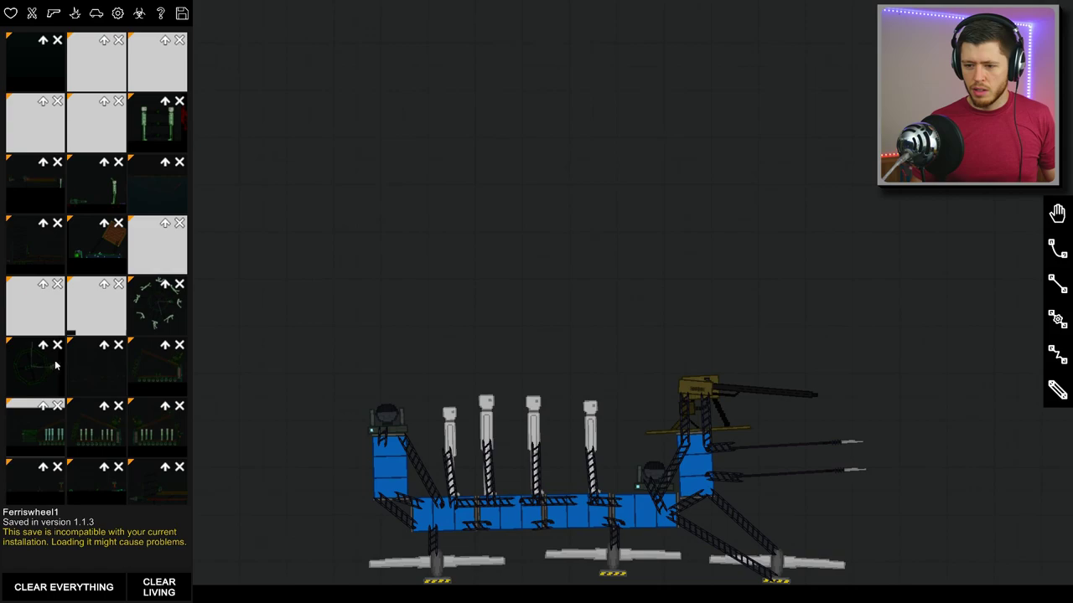
pyautogui.scroll(-1, 599, 290)
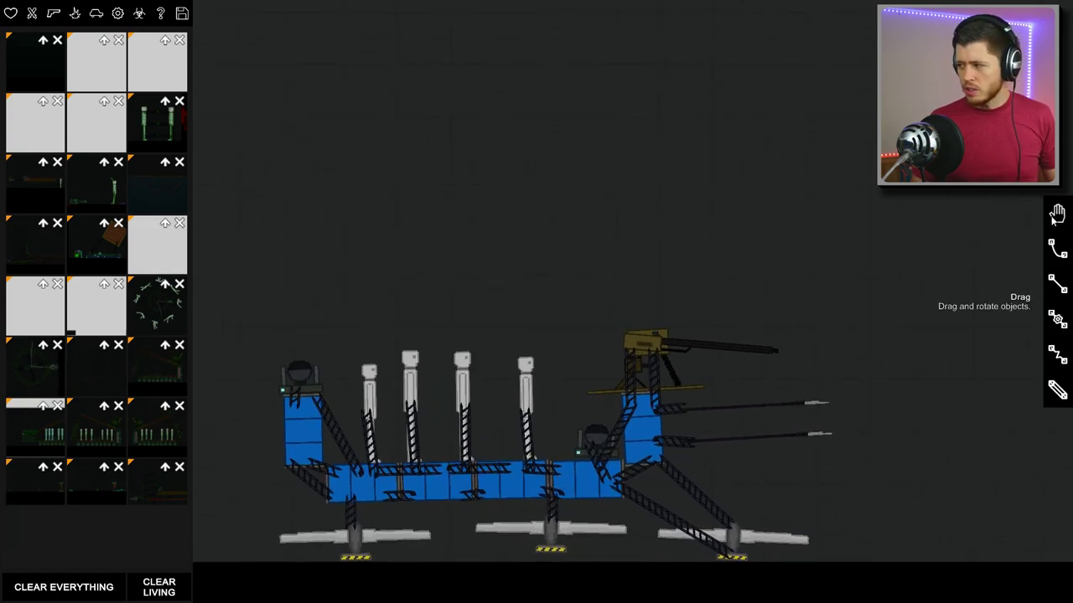
# Box-select the entire syringe tower and save it as a contraption
pyautogui.moveTo(897, 257); pyautogui.dragTo(268, 347)
pyautogui.rightClick(268, 347)
pyautogui.click(292, 479)
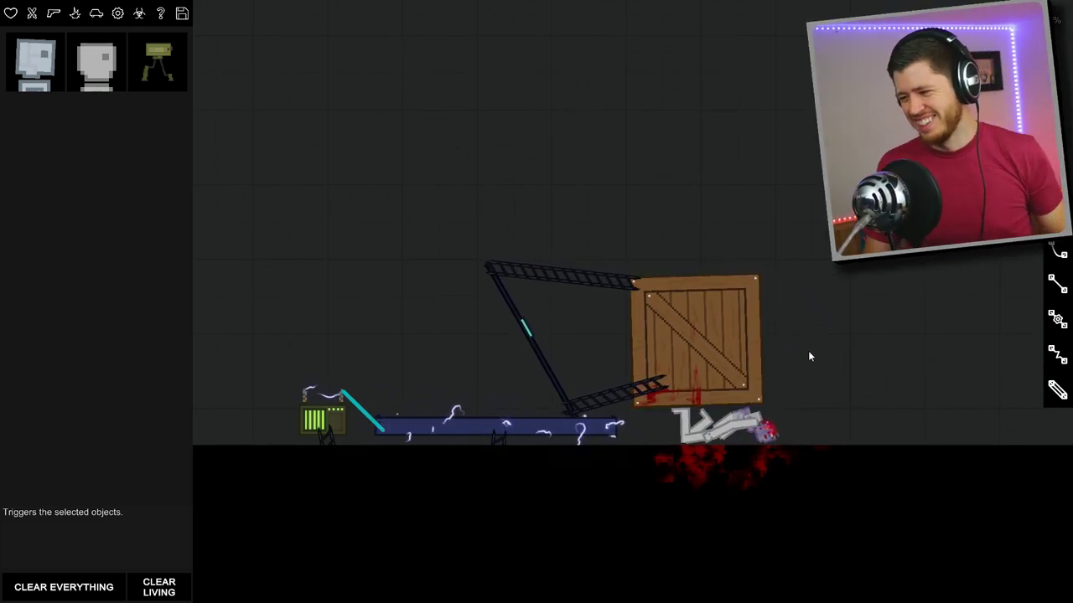
# Fire the crate catapult again, fling the ragdoll upward, and launch the crate and ladders
pyautogui.press('f')
pyautogui.moveTo(696, 402); pyautogui.dragTo(617, 384)
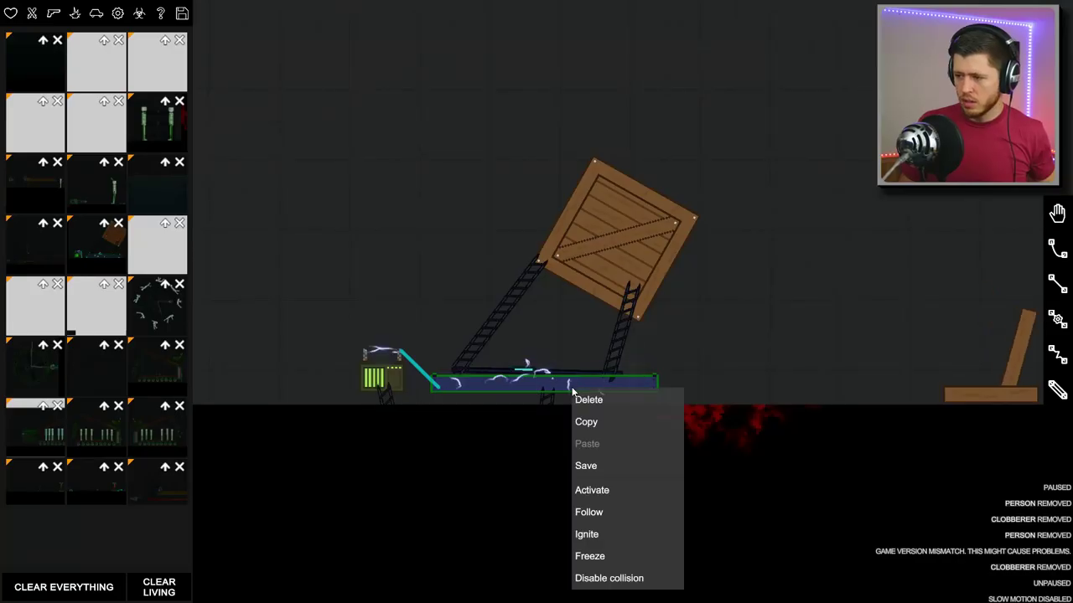
pyautogui.click(595, 491)
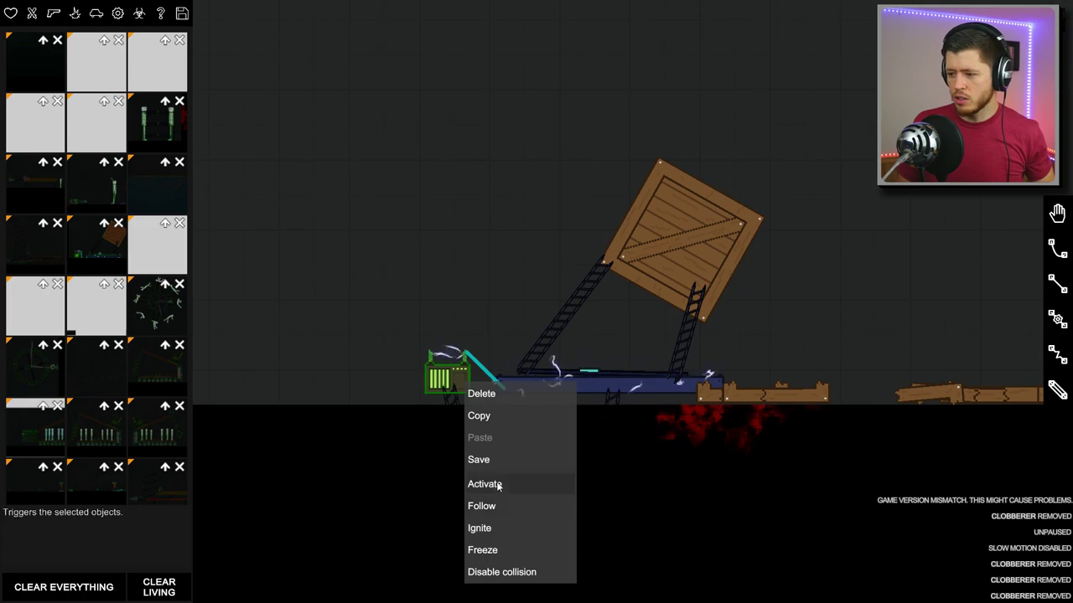
pyautogui.click(502, 481)
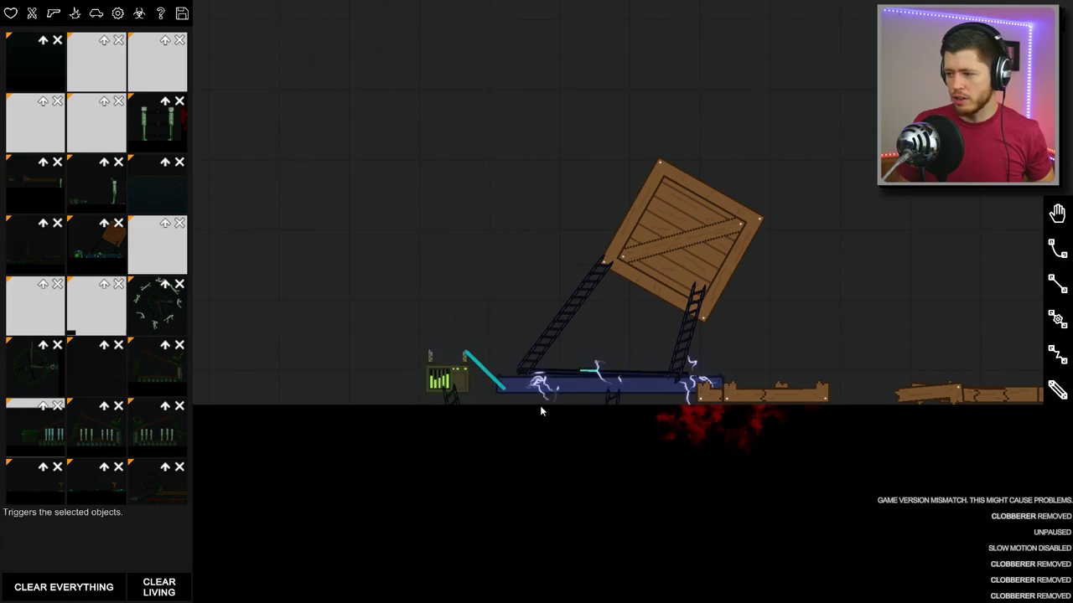
pyautogui.rightClick(545, 384)
pyautogui.click(569, 485)
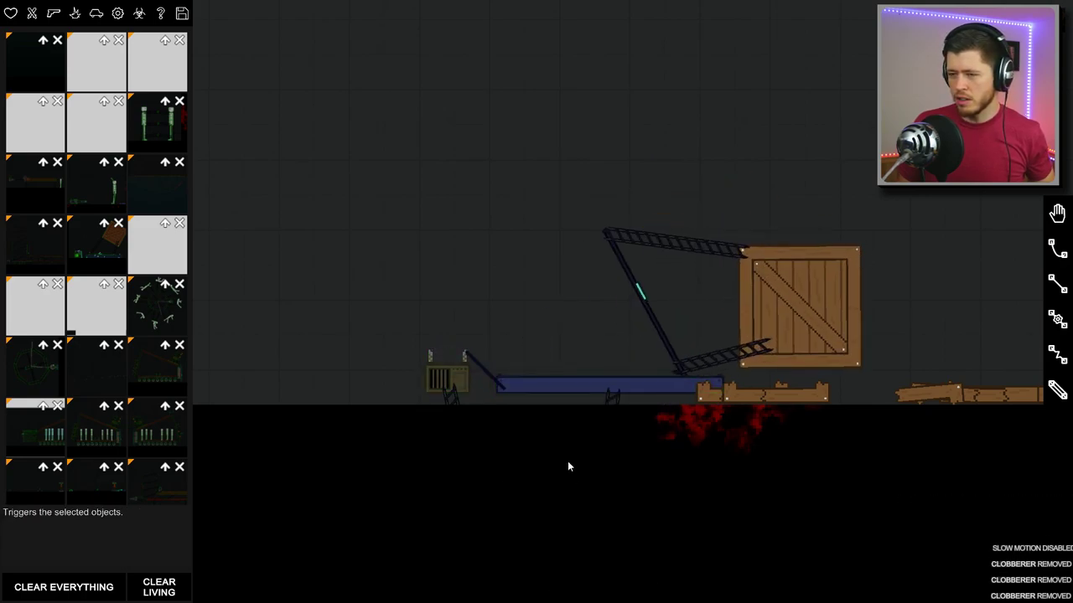
# From Entities, repeatedly launch the crate onto the android, then bring up the fallen android's actions
pyautogui.click(11, 13)
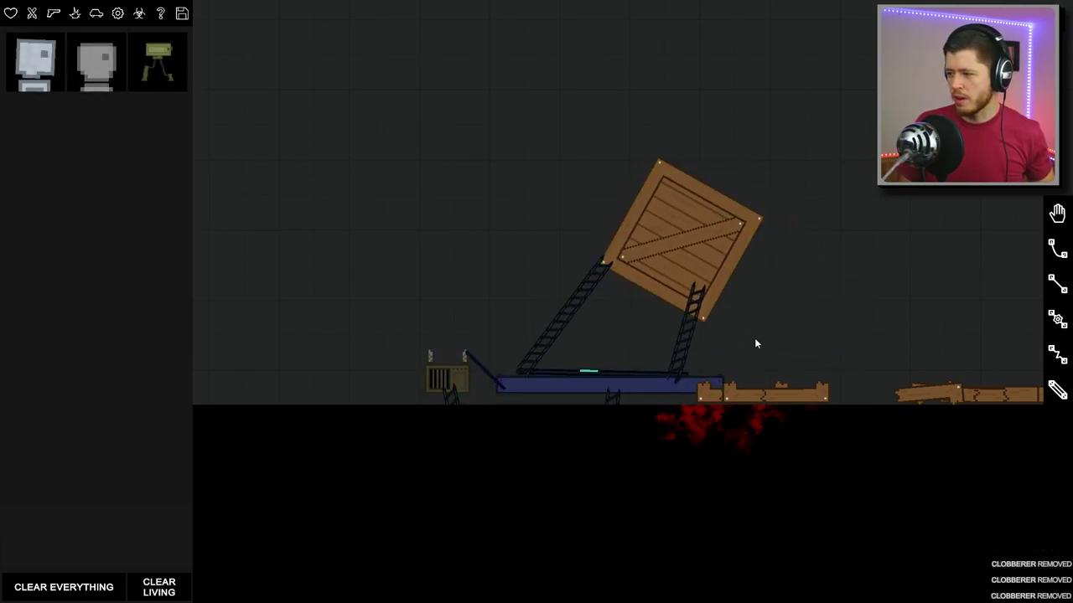
pyautogui.rightClick(614, 395)
pyautogui.click(653, 495)
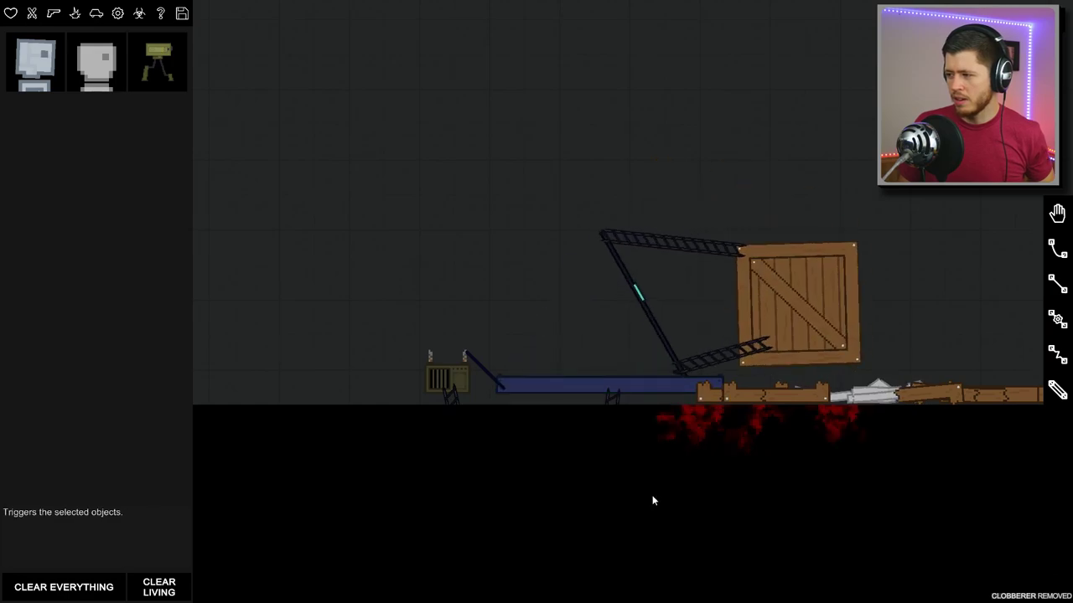
pyautogui.scroll(-2, 914, 336)
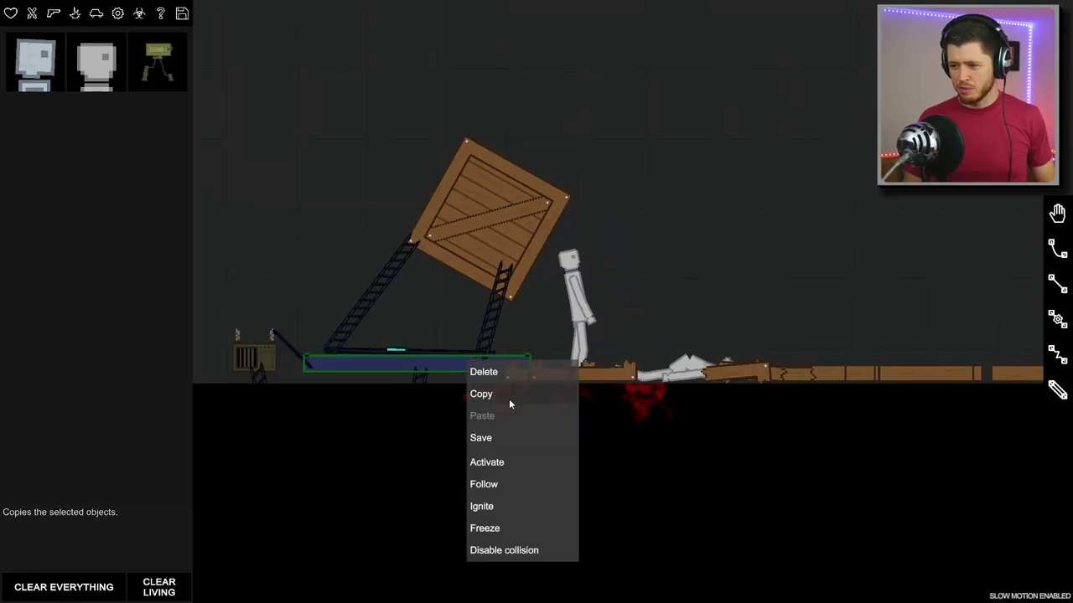
pyautogui.click(487, 461)
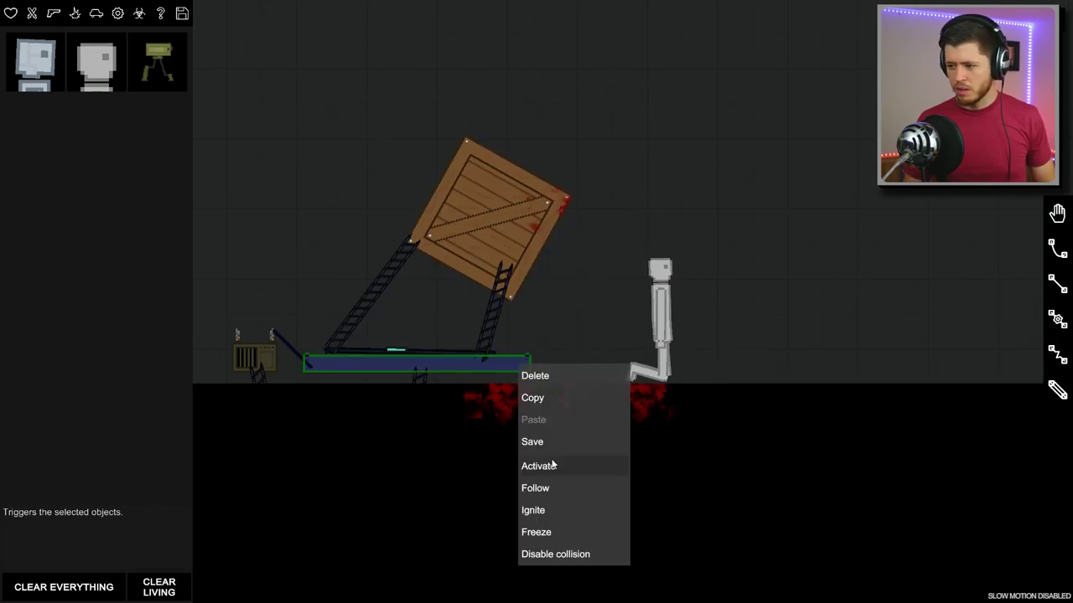
pyautogui.click(553, 464)
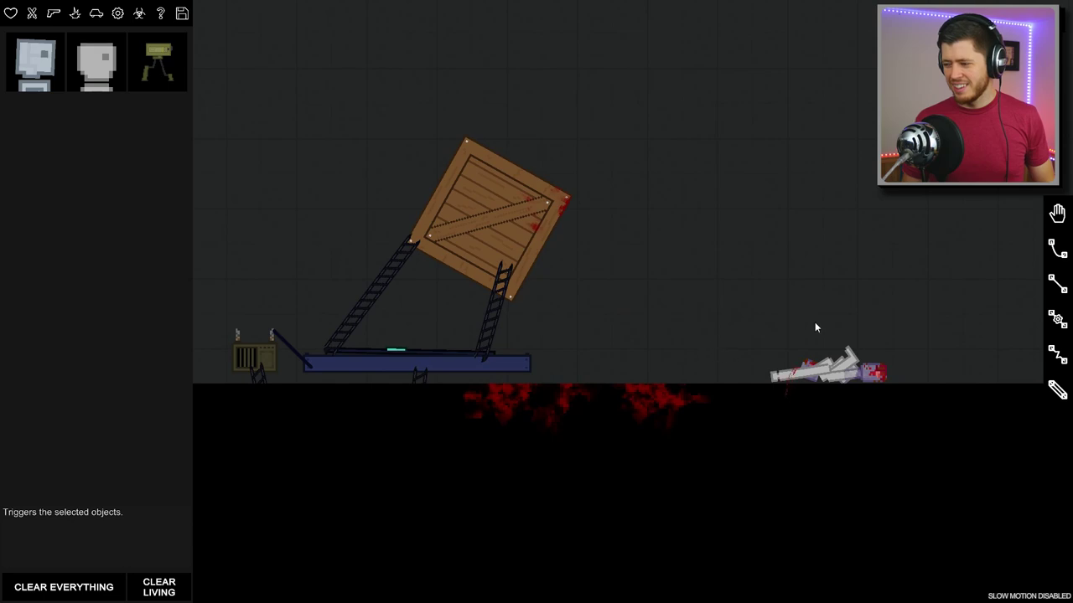
pyautogui.rightClick(825, 373)
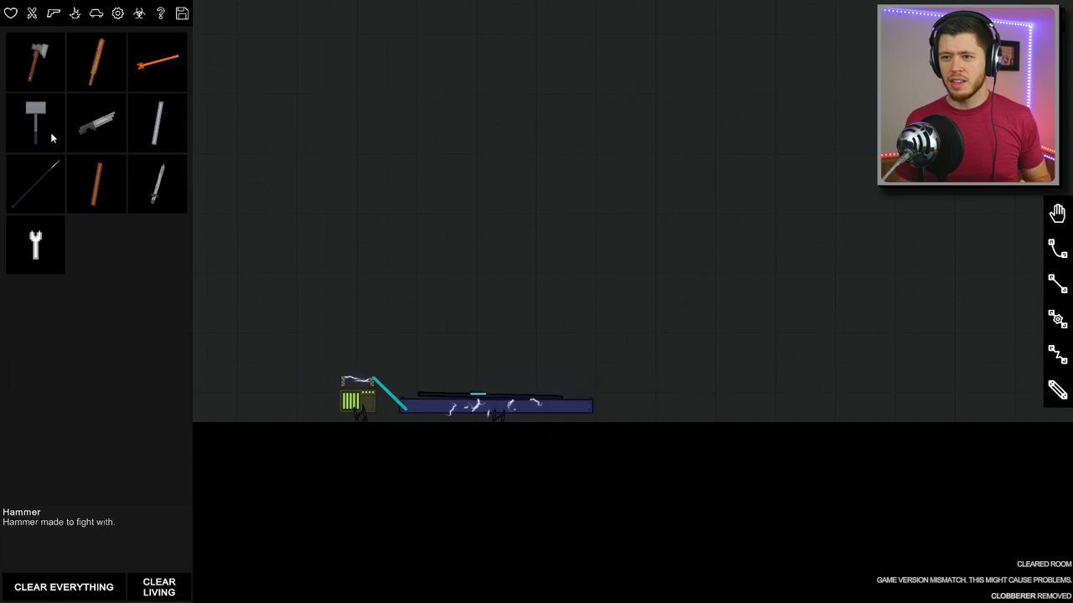
# Put a hammer on the catapult, spawn an android to its right, and swing the hammer into it
pyautogui.click(563, 289)
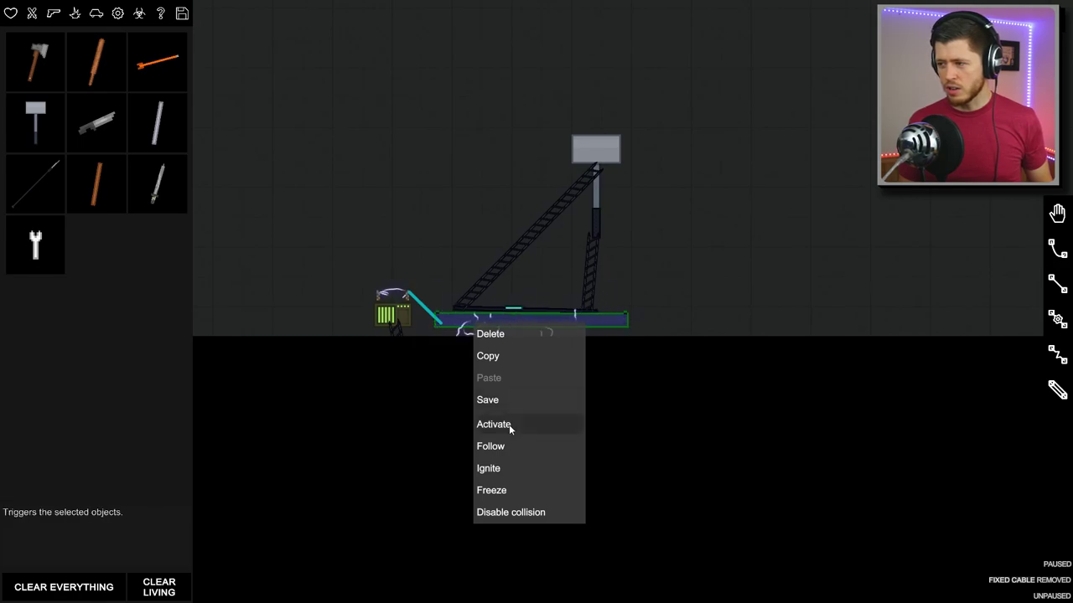
pyautogui.click(509, 427)
pyautogui.press('space')
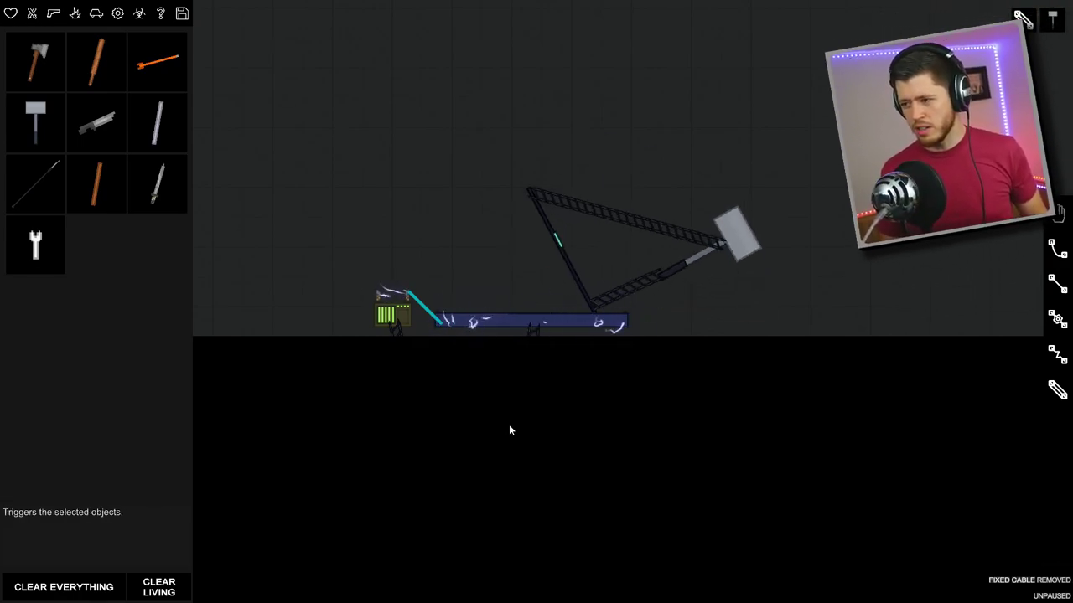
pyautogui.click(11, 12)
pyautogui.click(35, 63)
pyautogui.click(751, 287)
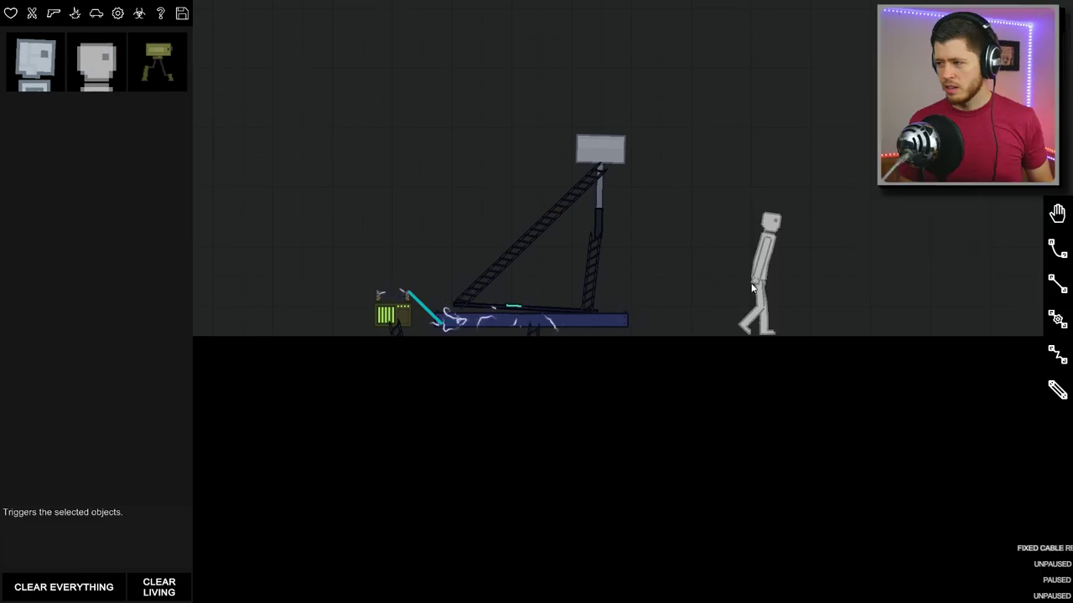
pyautogui.rightClick(603, 318)
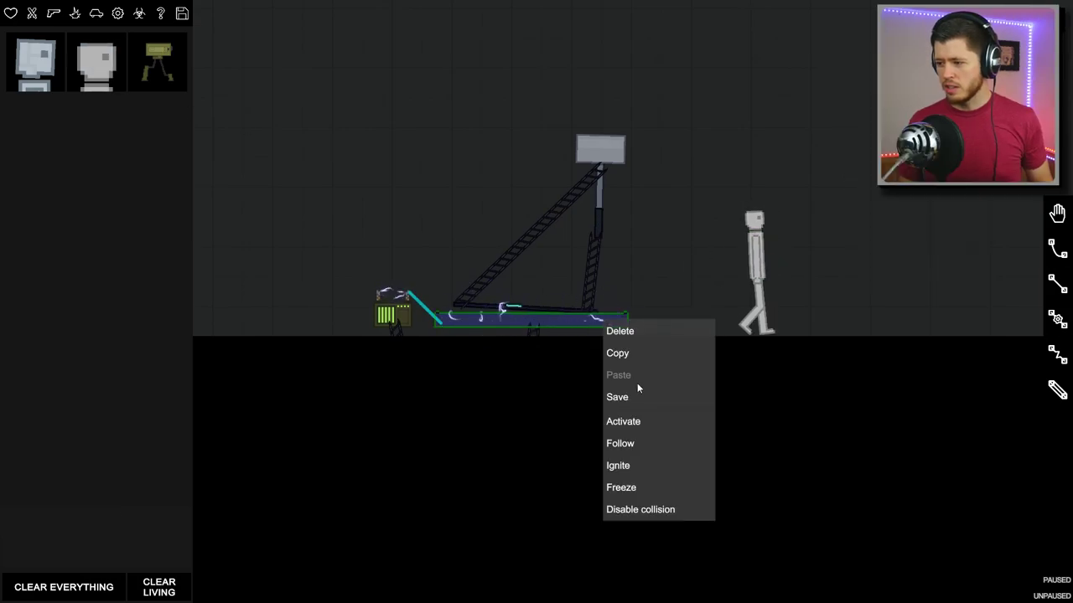
pyautogui.click(623, 422)
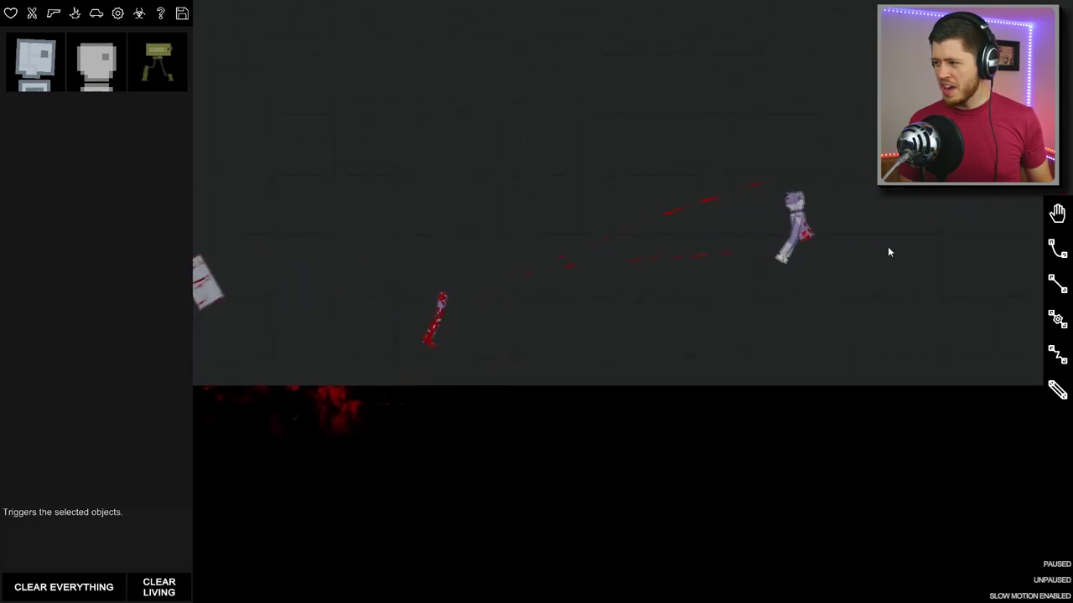
pyautogui.scroll(-3, 538, 246)
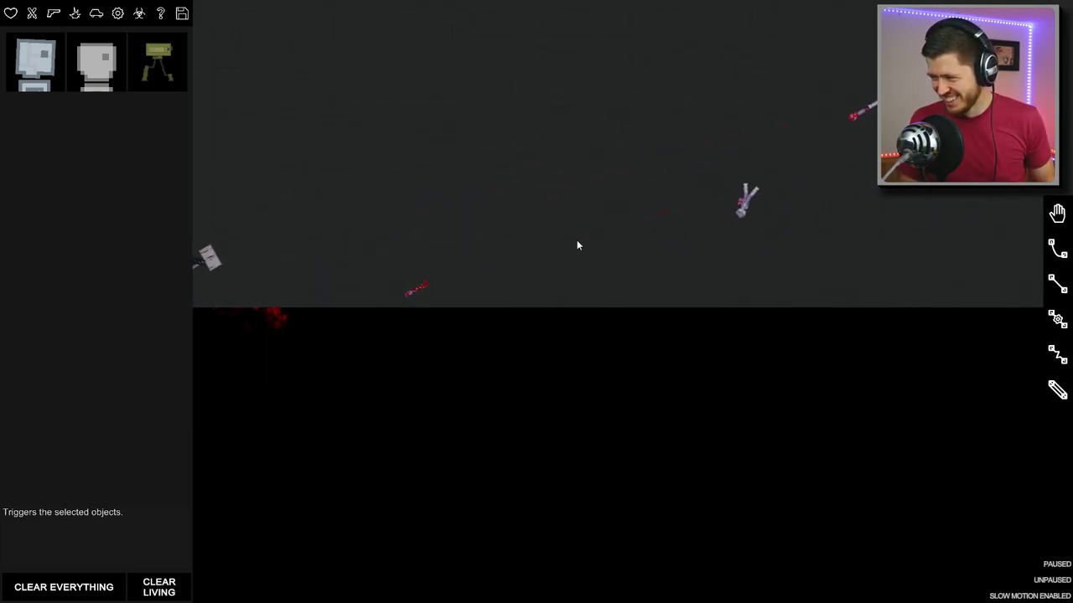
pyautogui.scroll(3, 555, 254)
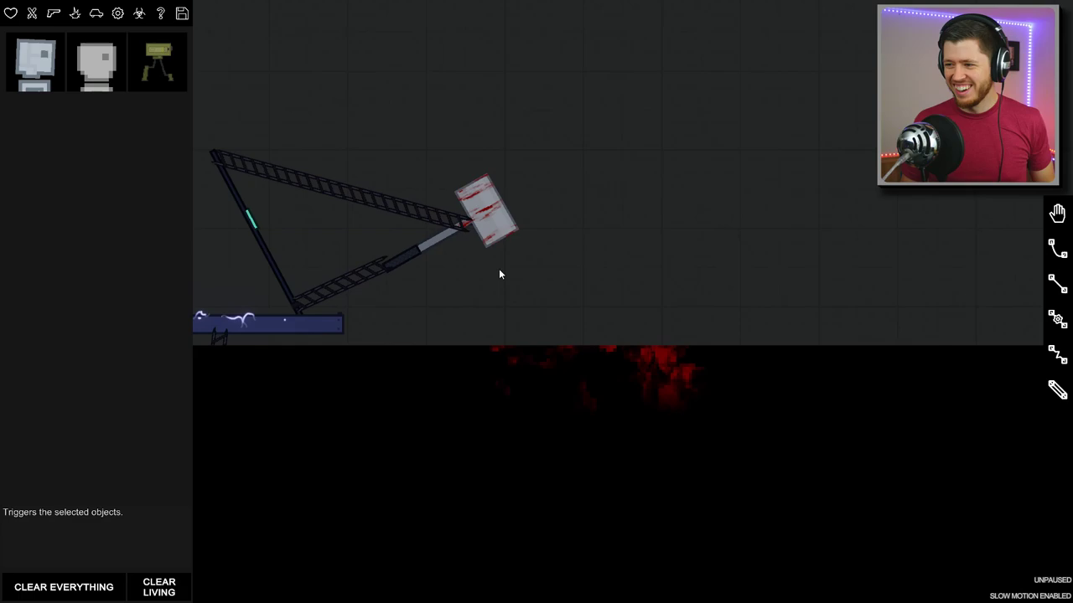
pyautogui.scroll(2, 545, 312)
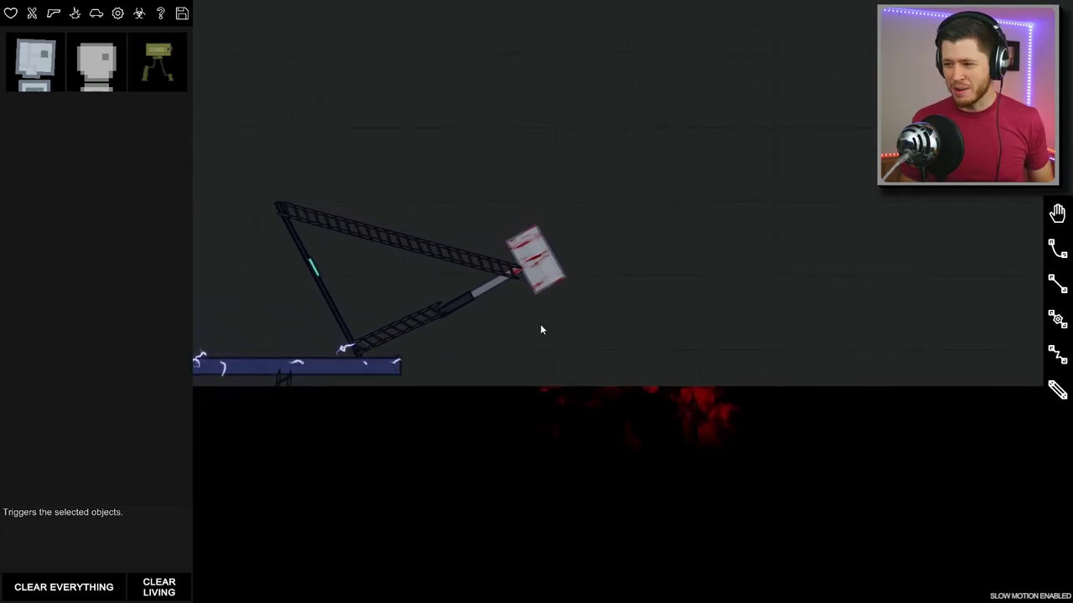
# Spawn a human ragdoll, knock it down with the ladder contraption, and drag it upright by its head
pyautogui.click(546, 301)
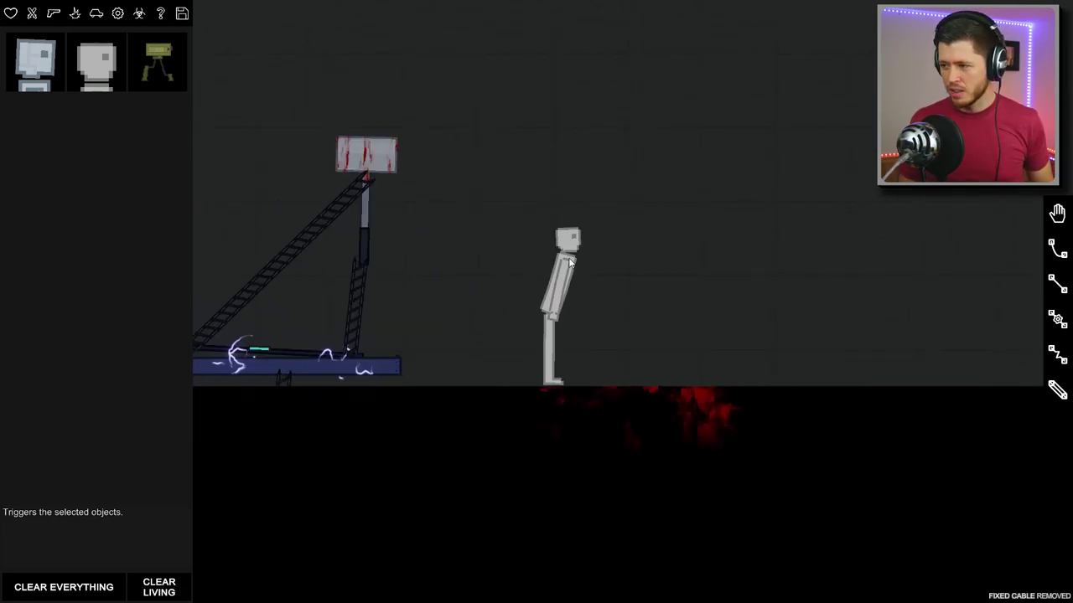
pyautogui.scroll(1, 560, 258)
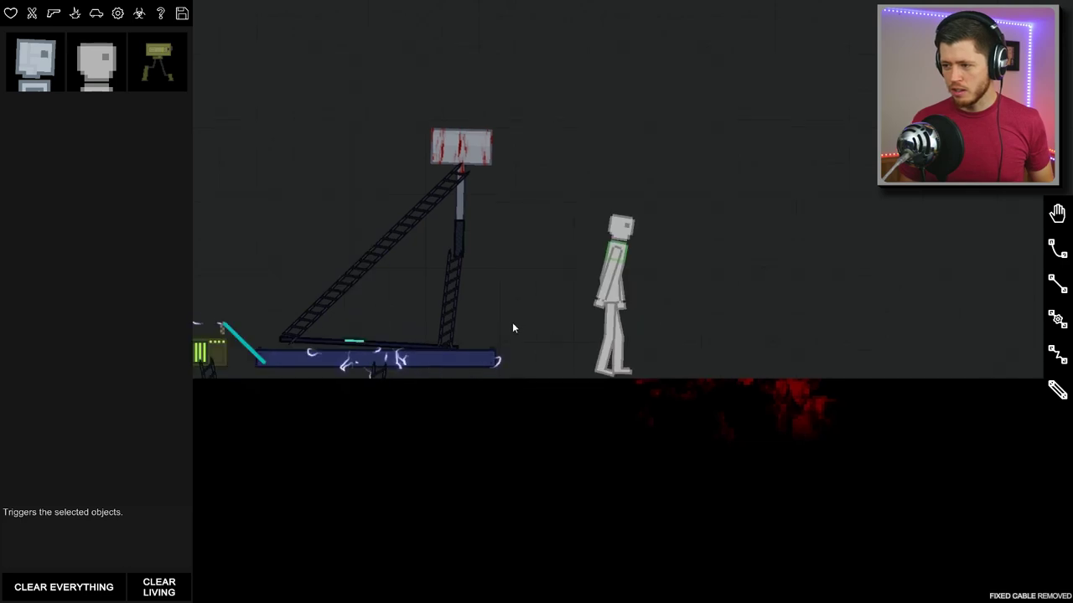
pyautogui.rightClick(480, 362)
pyautogui.click(500, 462)
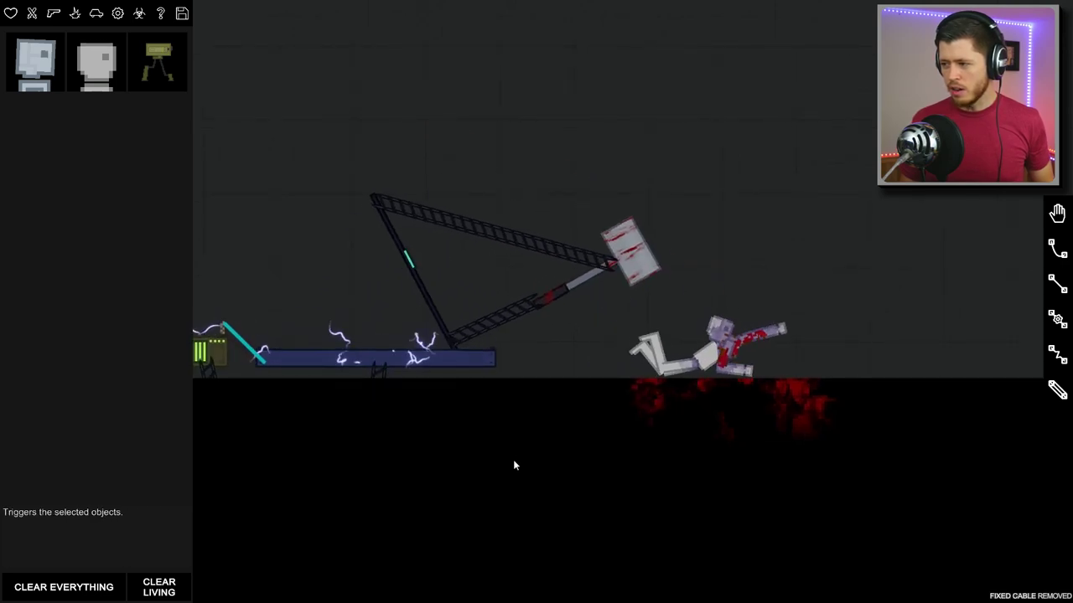
pyautogui.moveTo(867, 295); pyautogui.dragTo(777, 299)
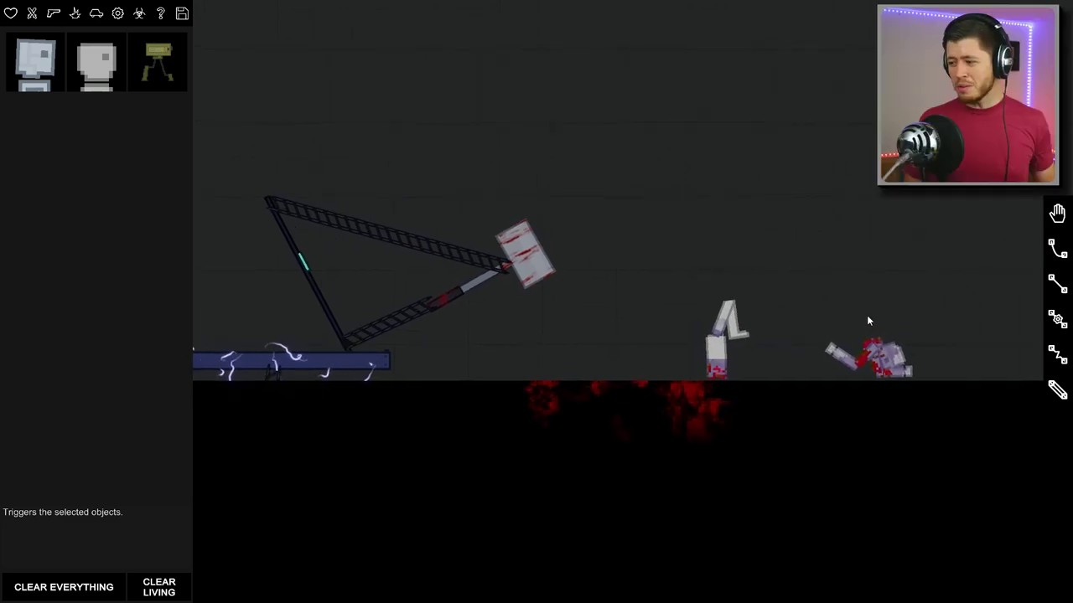
pyautogui.scroll(2, 867, 315)
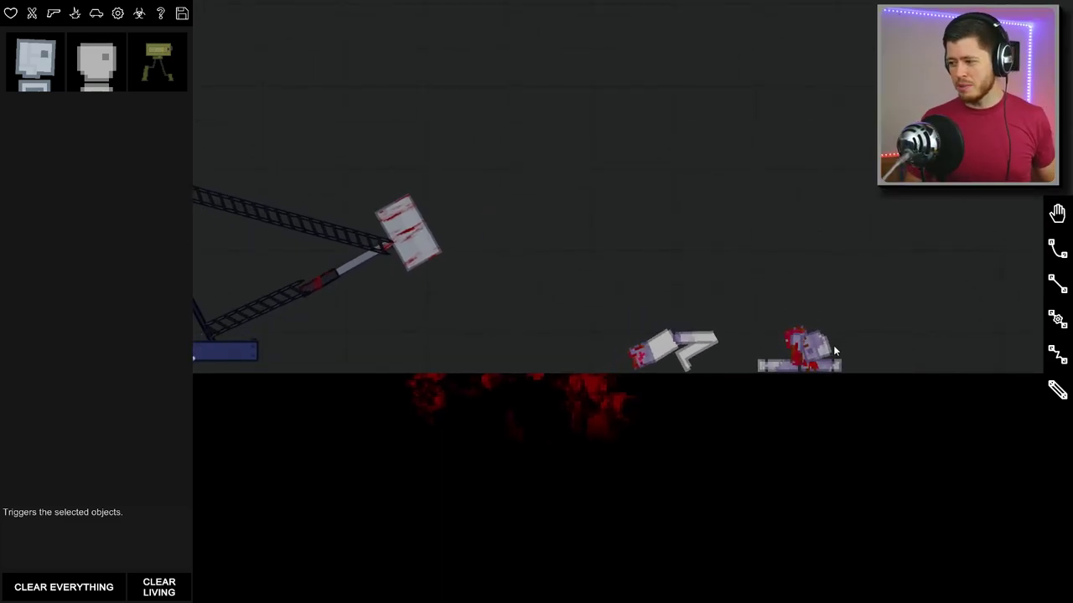
pyautogui.moveTo(818, 345)
pyautogui.mouseDown()
pyautogui.moveTo(810, 253)
pyautogui.moveTo(794, 237)
pyautogui.moveTo(811, 270)
pyautogui.mouseUp()
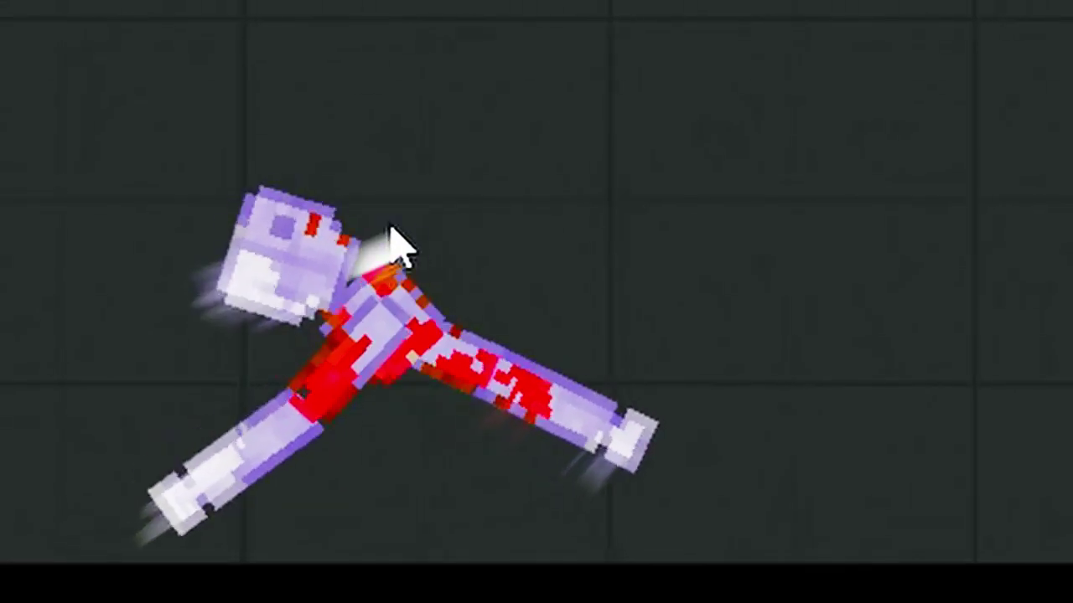
pyautogui.moveTo(394, 243)
pyautogui.mouseDown()
pyautogui.moveTo(469, 168)
pyautogui.moveTo(796, 192)
pyautogui.mouseUp()
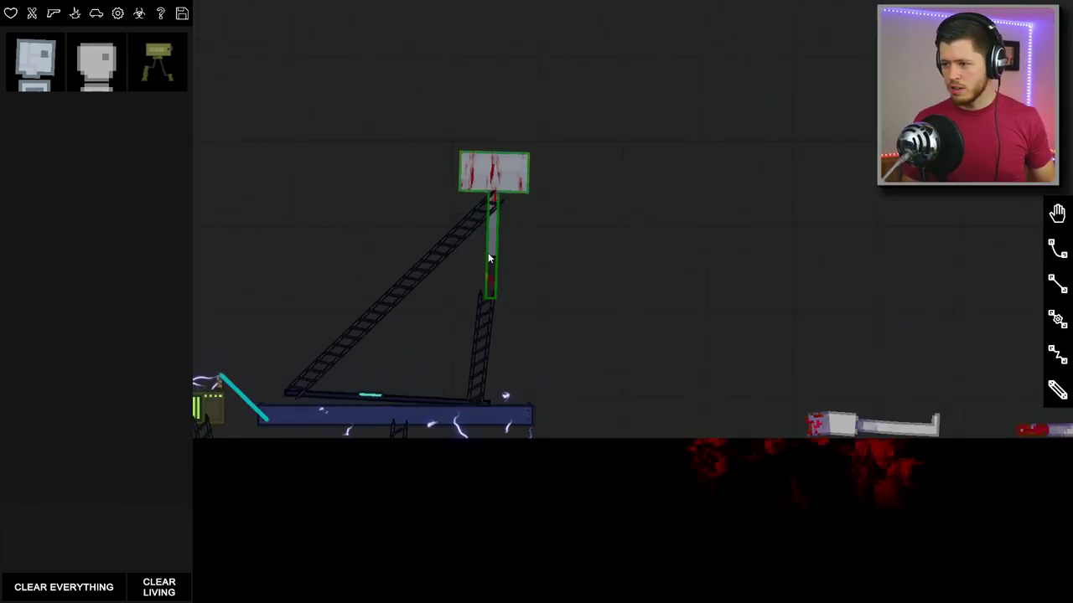
# Tip the ladder structure, pause the simulation, and remove the structure's fixed cable
pyautogui.moveTo(487, 258); pyautogui.dragTo(572, 309)
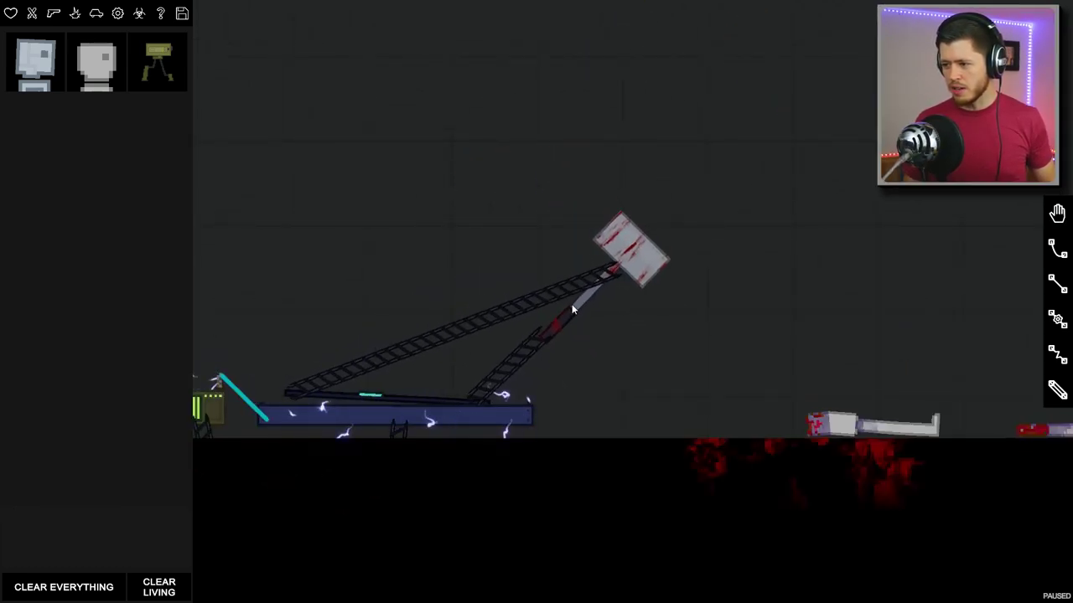
pyautogui.press('space')
pyautogui.press('space')
pyautogui.press('space')
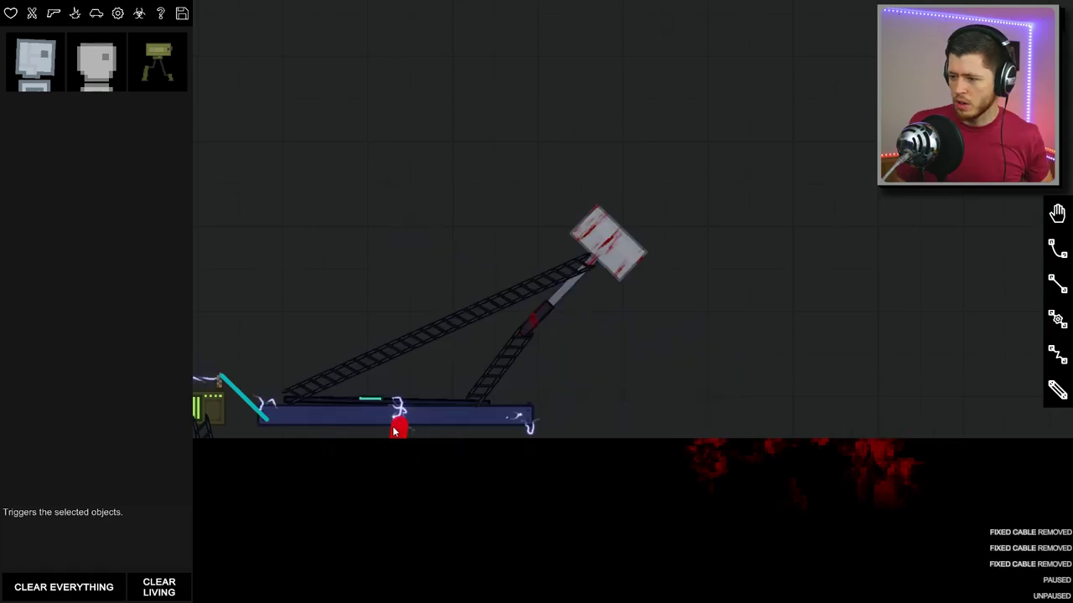
pyautogui.rightClick(440, 407)
pyautogui.click(453, 378)
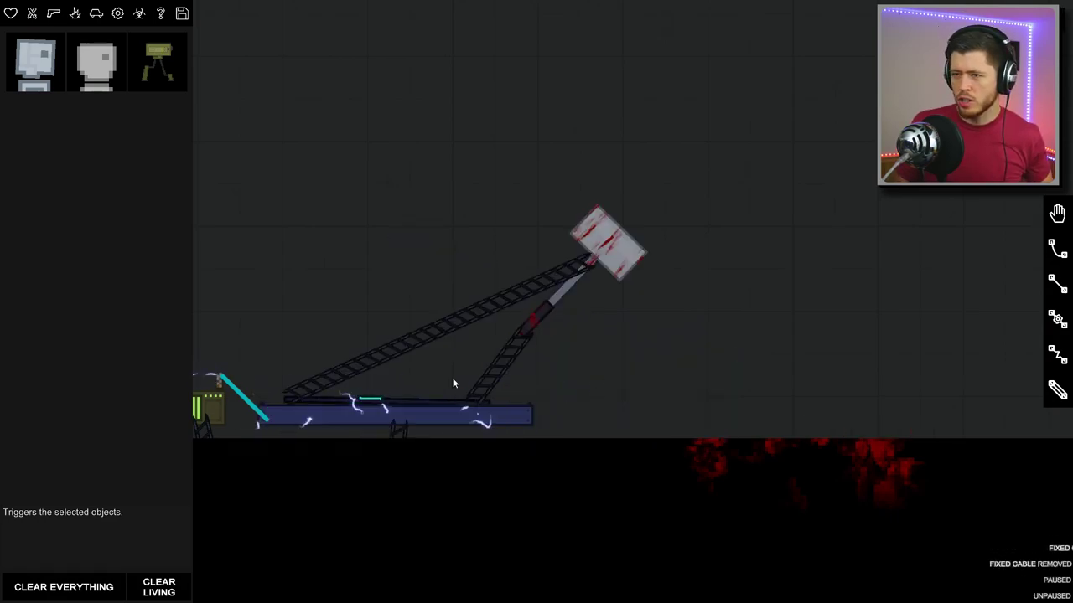
# Spawn a human beside the ladder arm and activate the blue base bar against it
pyautogui.click(625, 329)
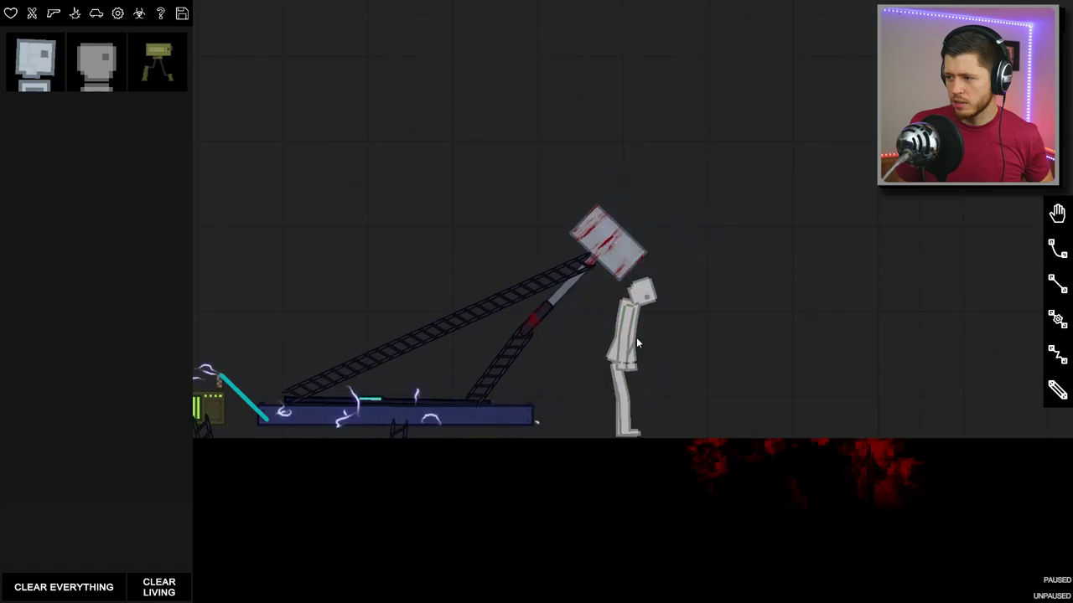
pyautogui.rightClick(457, 411)
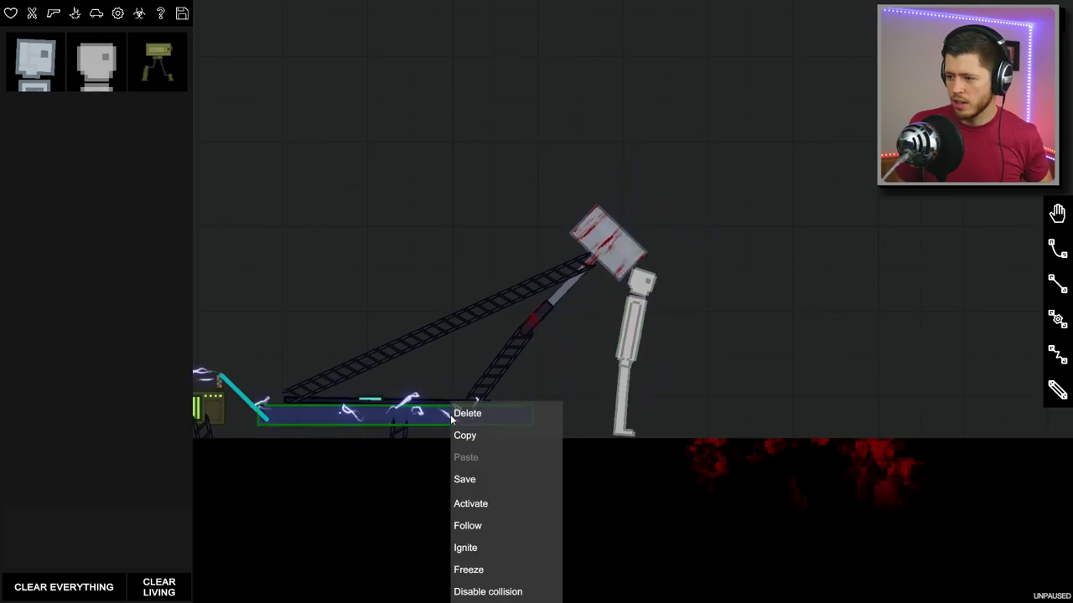
pyautogui.click(470, 504)
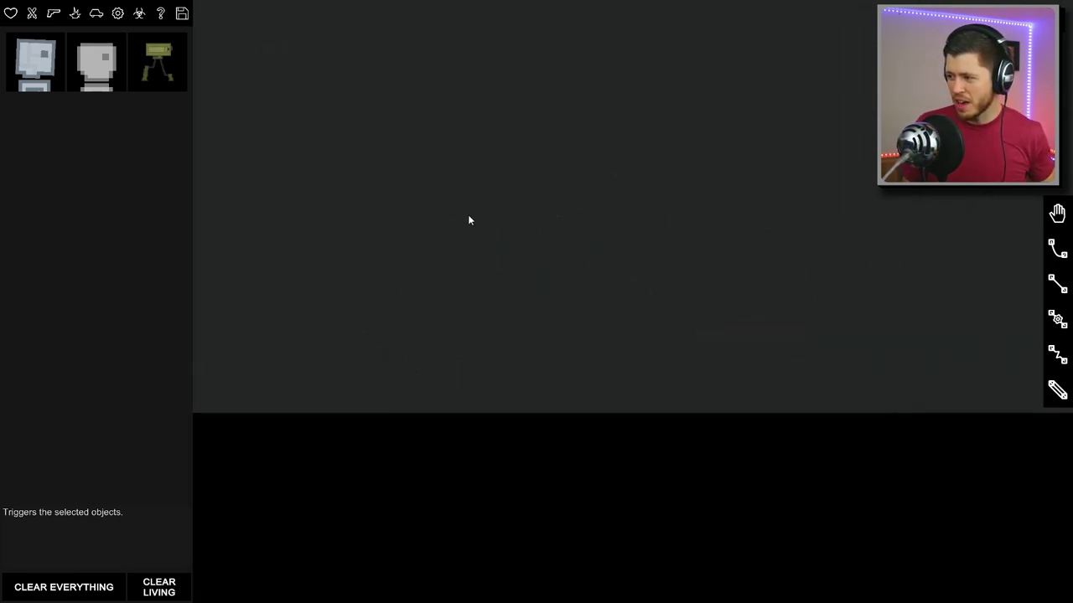
pyautogui.scroll(-3, 719, 323)
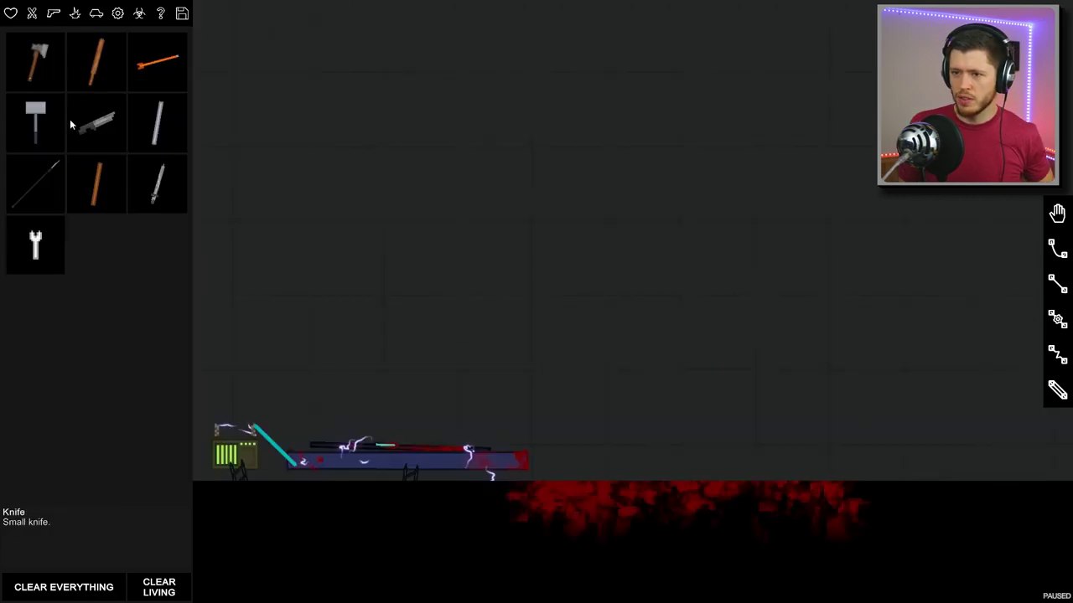
# Spawn a sledgehammer above the base, resume, and swing the hammer arm at the human
pyautogui.click(501, 336)
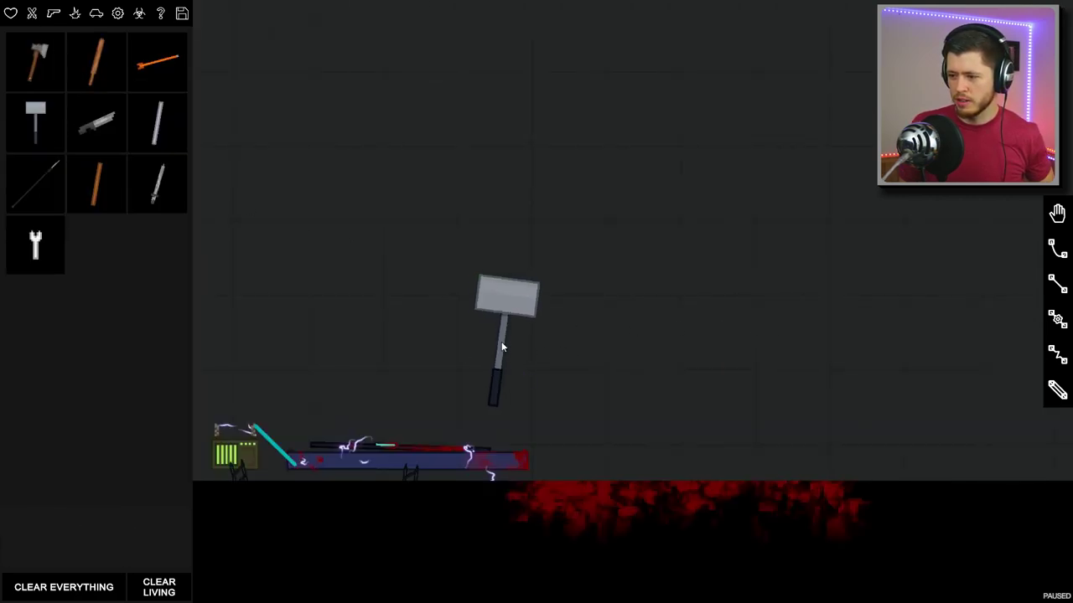
pyautogui.press('space')
pyautogui.click(11, 13)
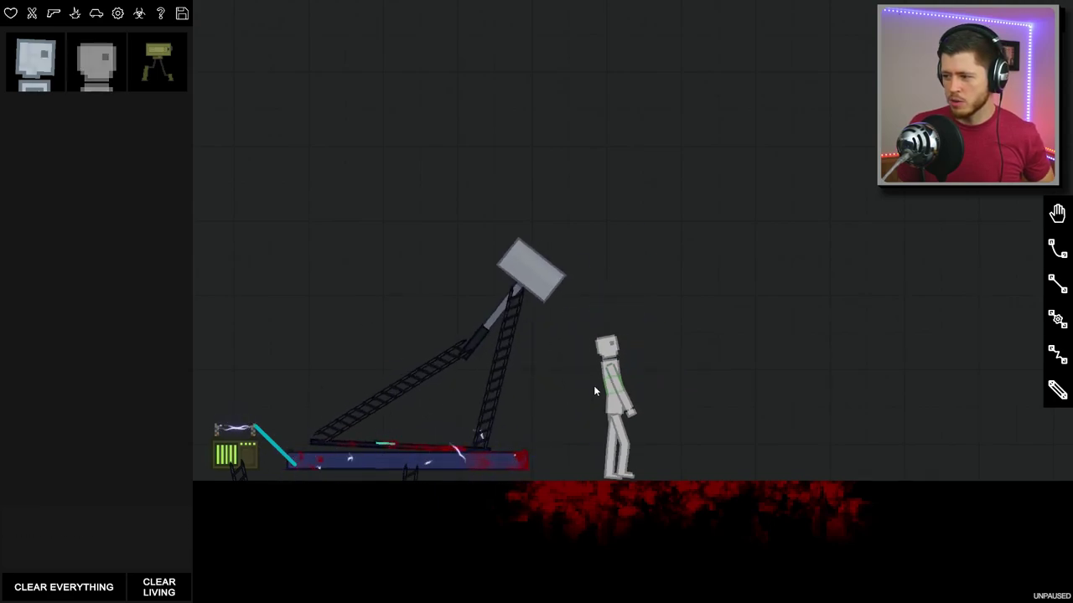
pyautogui.rightClick(491, 464)
pyautogui.click(514, 501)
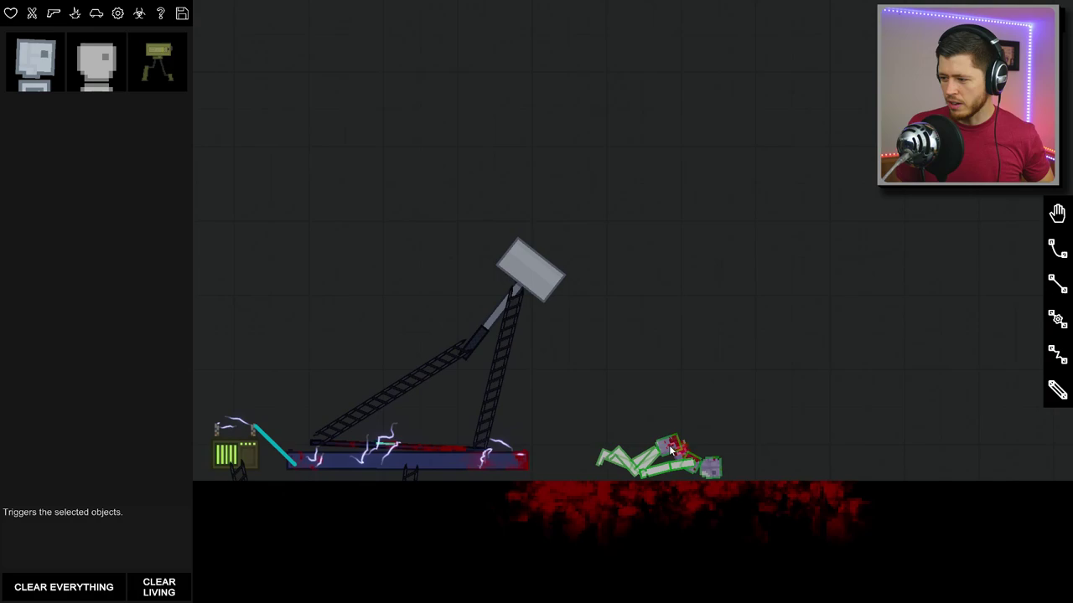
# Activate the base bar four more times, ending with a hit on the android
pyautogui.rightClick(514, 463)
pyautogui.click(536, 503)
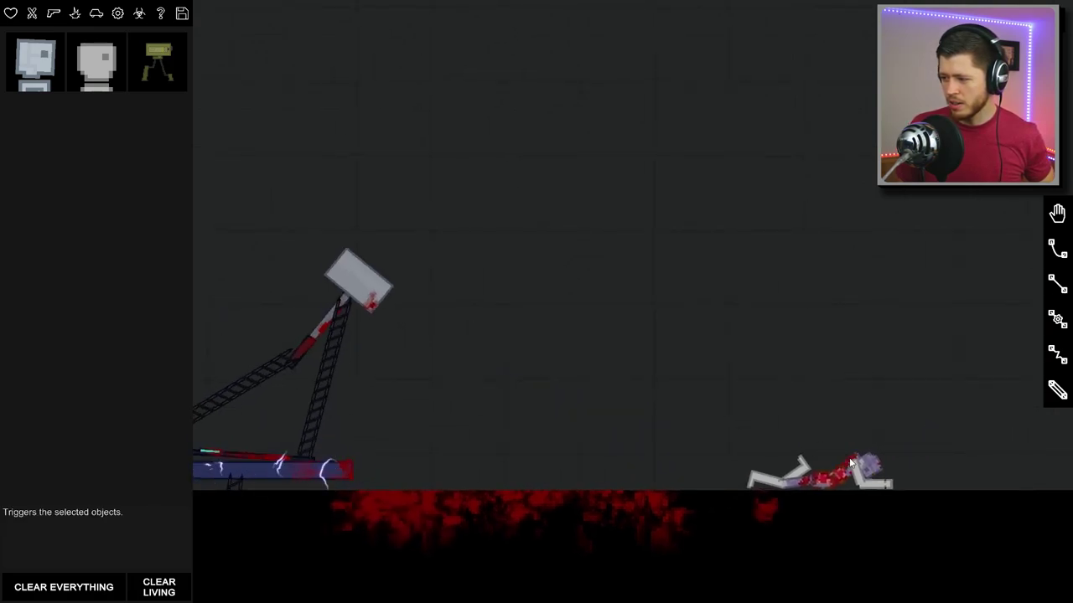
pyautogui.rightClick(423, 452)
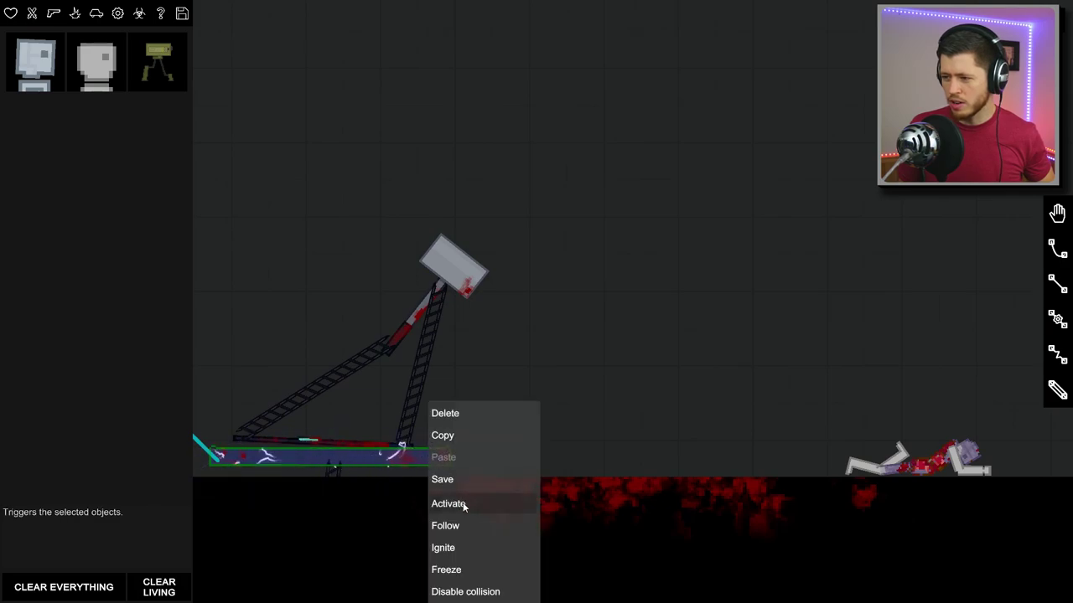
pyautogui.click(465, 503)
pyautogui.rightClick(436, 463)
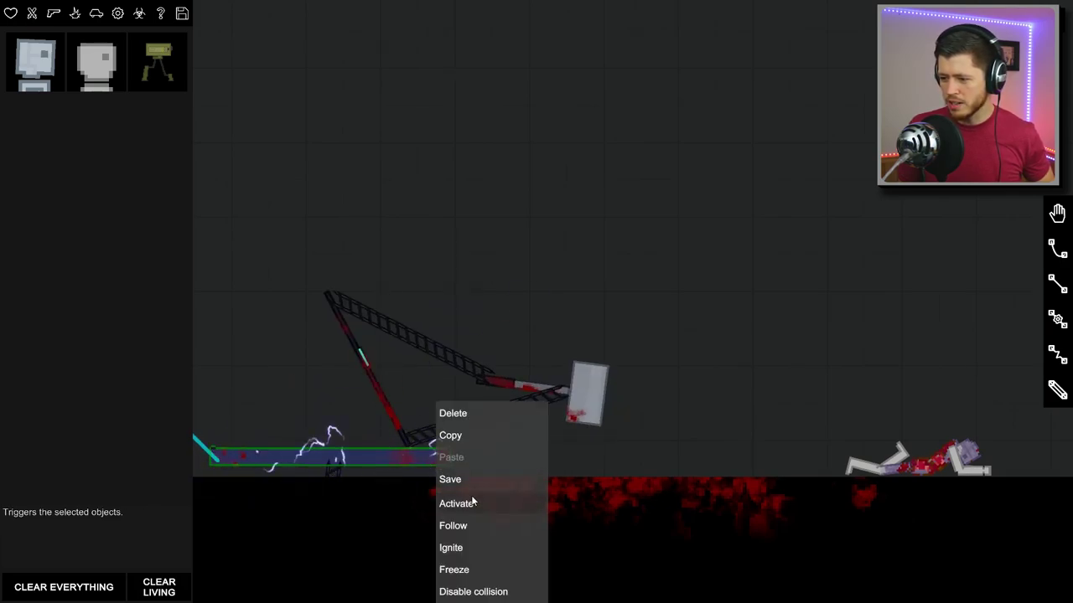
pyautogui.click(472, 504)
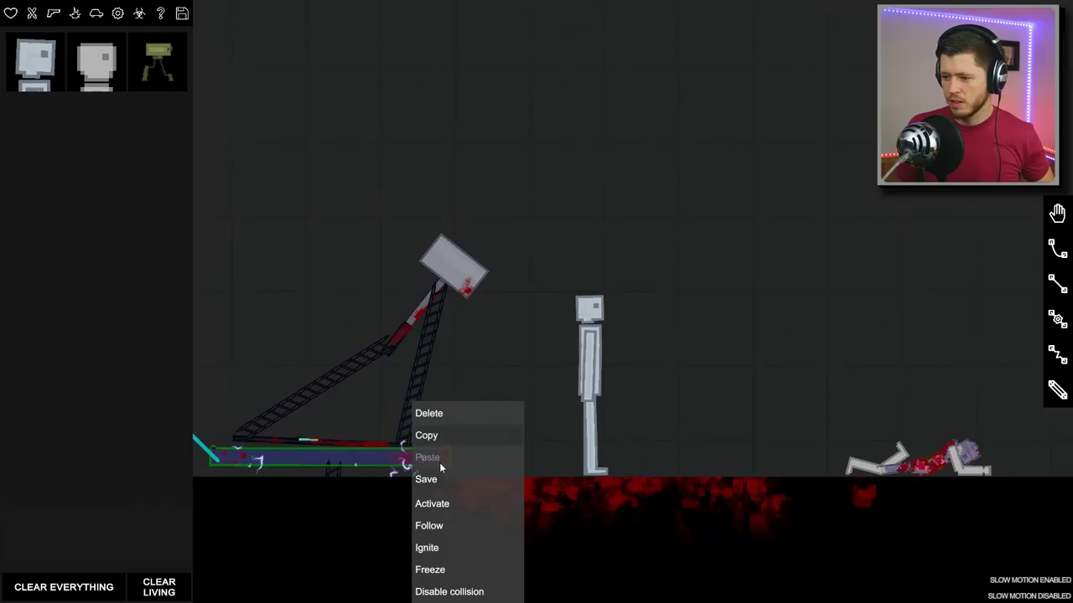
pyautogui.click(449, 503)
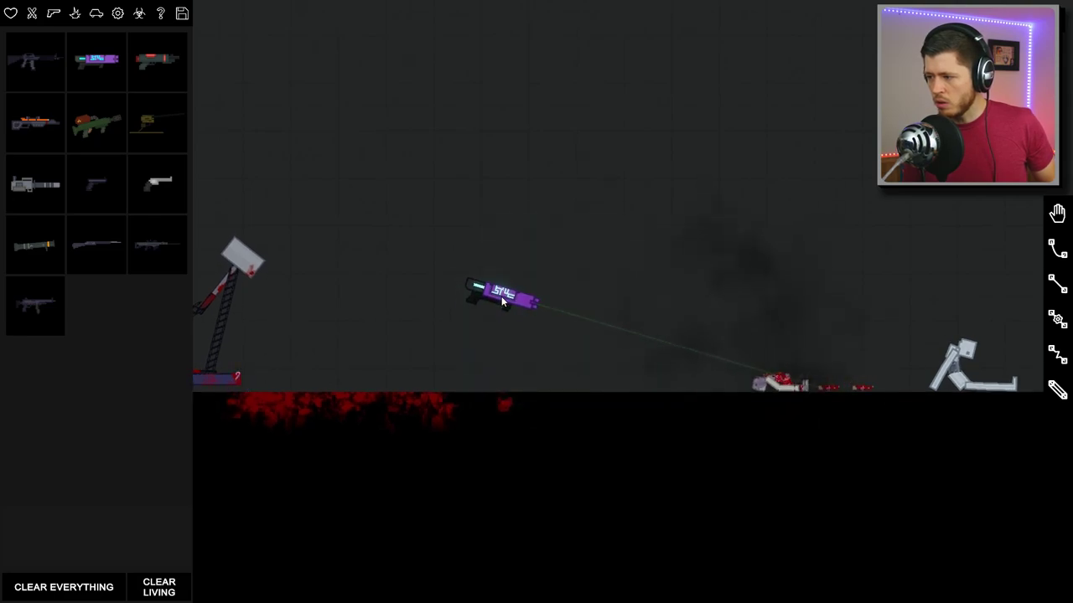
# Fire the beam rifle twice at the ragdolls, then put two rifle shots into them
pyautogui.press('f')
pyautogui.moveTo(501, 296); pyautogui.dragTo(640, 266)
pyautogui.press('f')
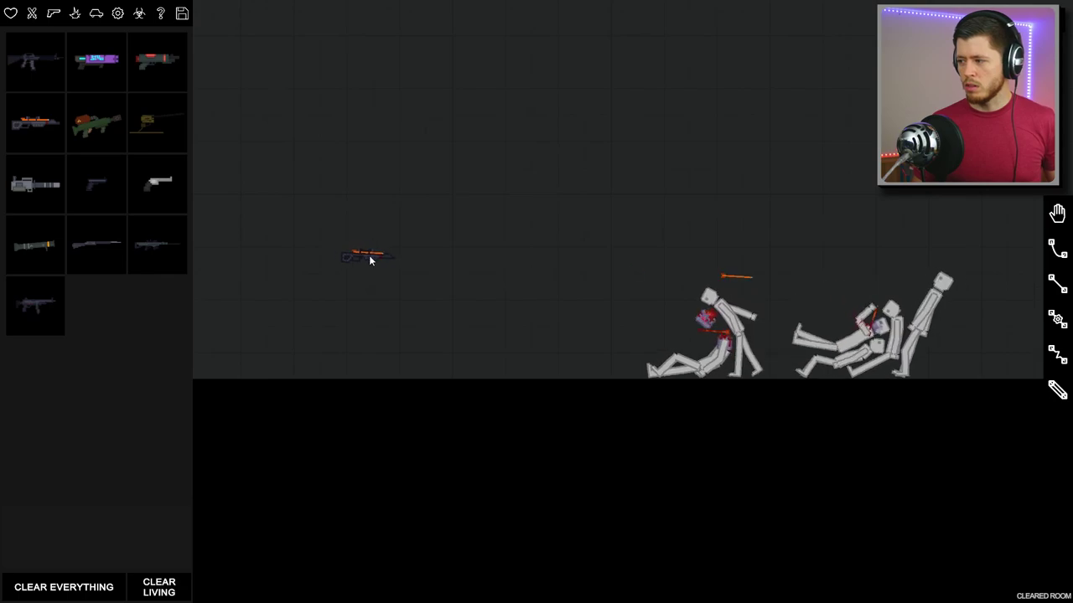
pyautogui.click(368, 260)
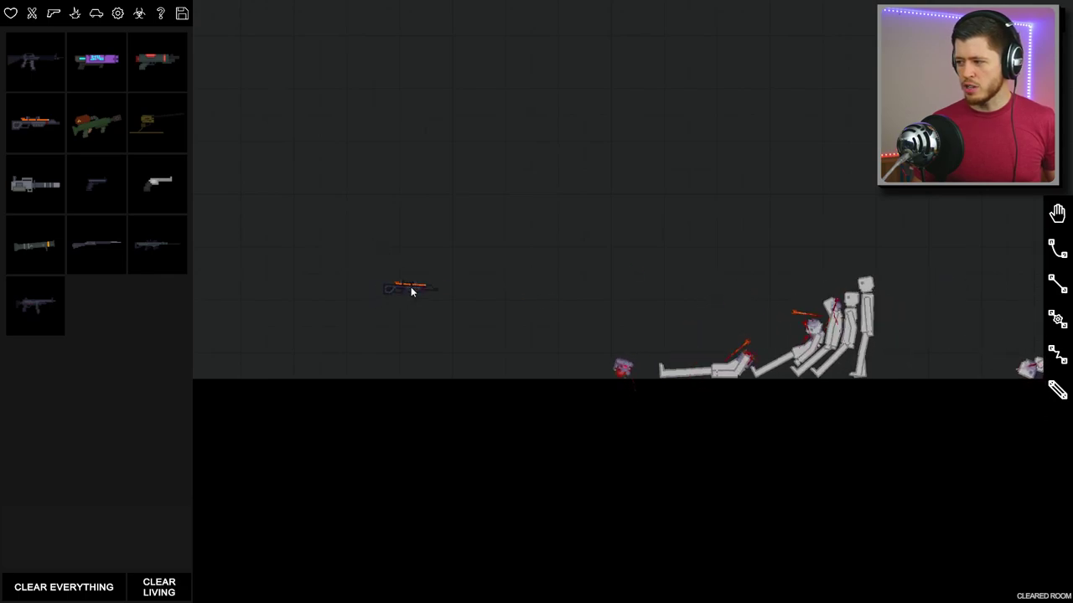
pyautogui.click(410, 291)
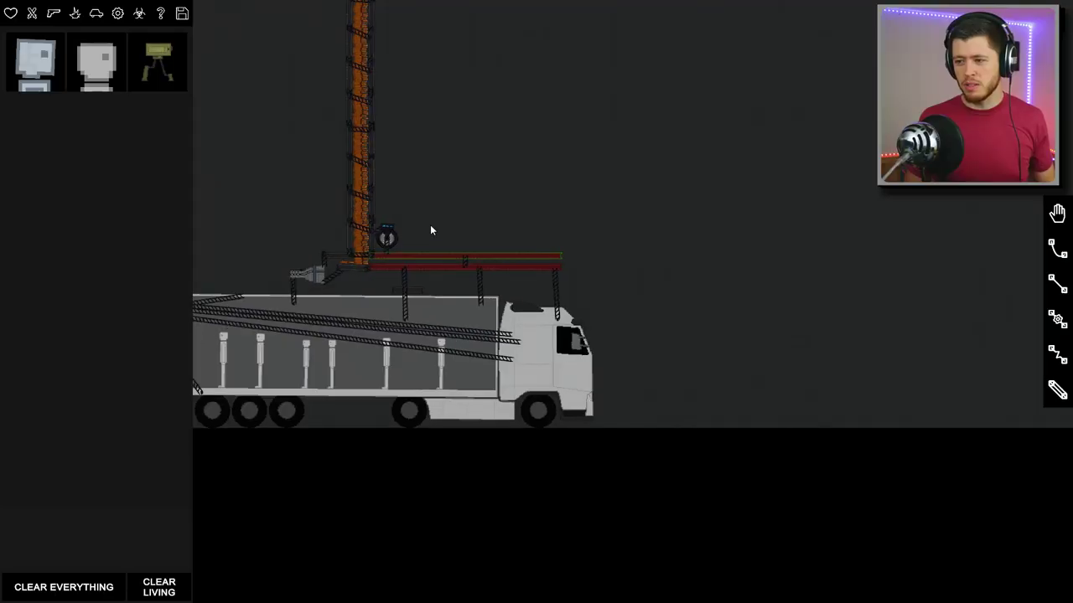
pyautogui.scroll(3, 569, 223)
pyautogui.scroll(3, 621, 230)
# Select the launcher part on the truck's tower and Activate it
pyautogui.click(411, 304)
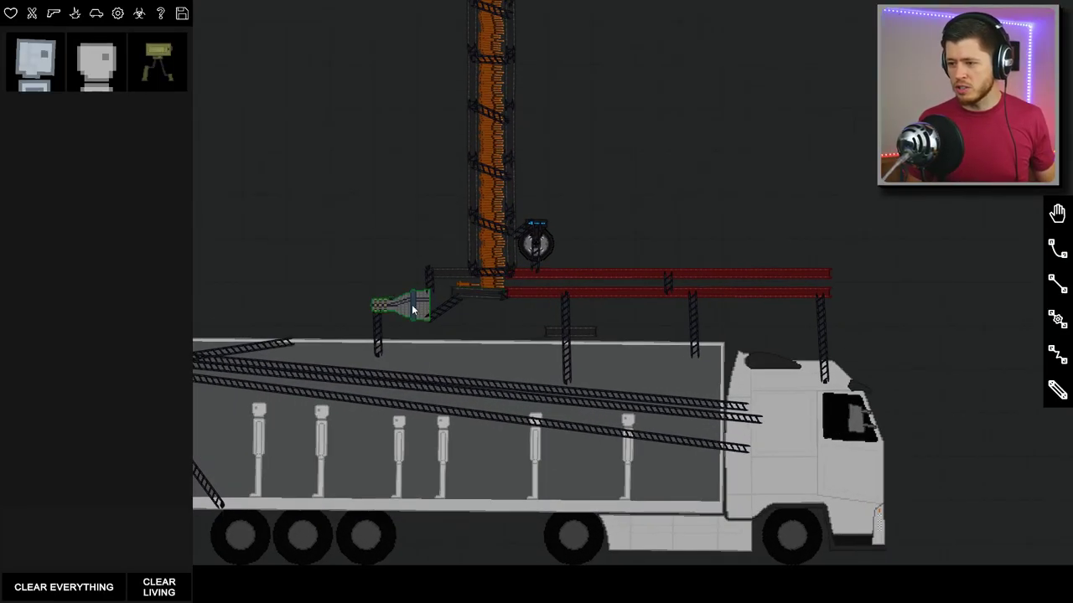
pyautogui.rightClick(411, 304)
pyautogui.click(431, 371)
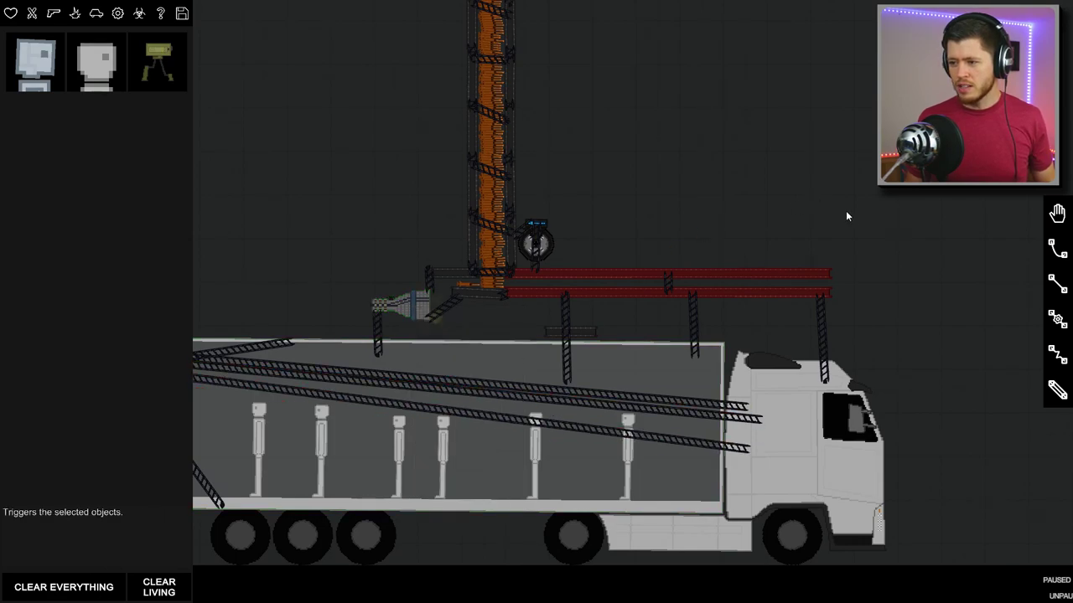
# Fire the needle tower, follow the syringes downrange, then return to the truck and pause
pyautogui.press('space')
pyautogui.press('space')
pyautogui.moveTo(823, 216)
pyautogui.mouseDown()
pyautogui.moveTo(972, 306)
pyautogui.moveTo(421, 269)
pyautogui.mouseUp()
pyautogui.press('space')
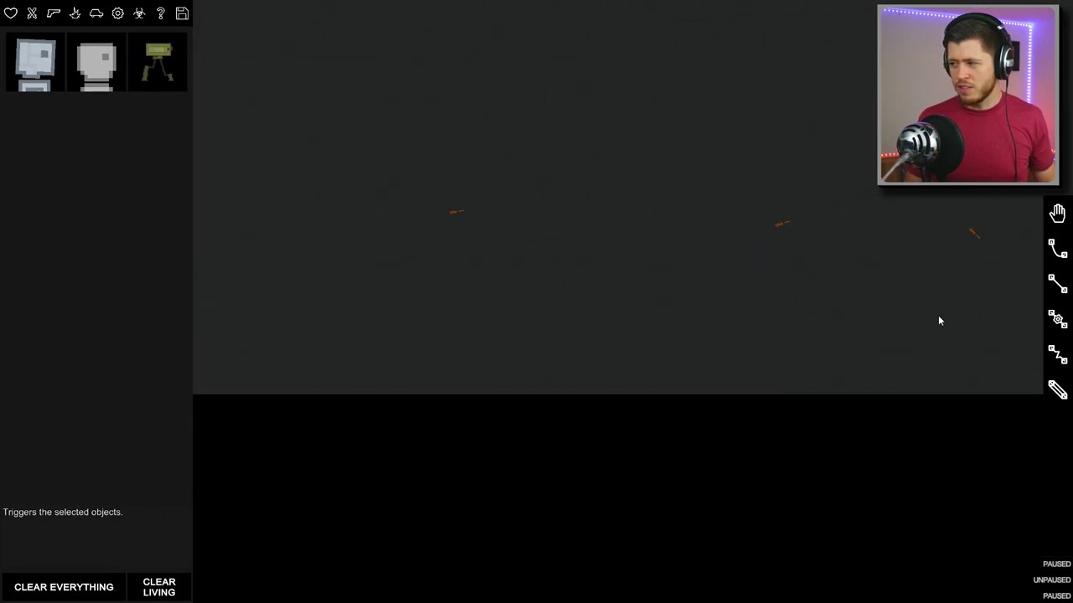
pyautogui.press('space')
pyautogui.press('space')
pyautogui.press('space')
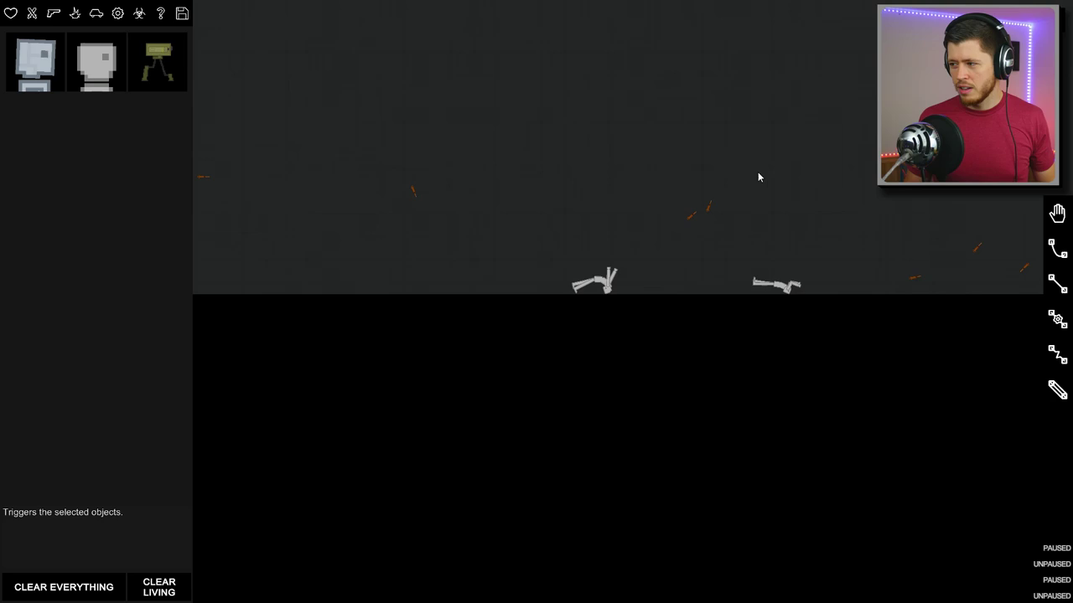
pyautogui.moveTo(758, 177); pyautogui.dragTo(376, 161)
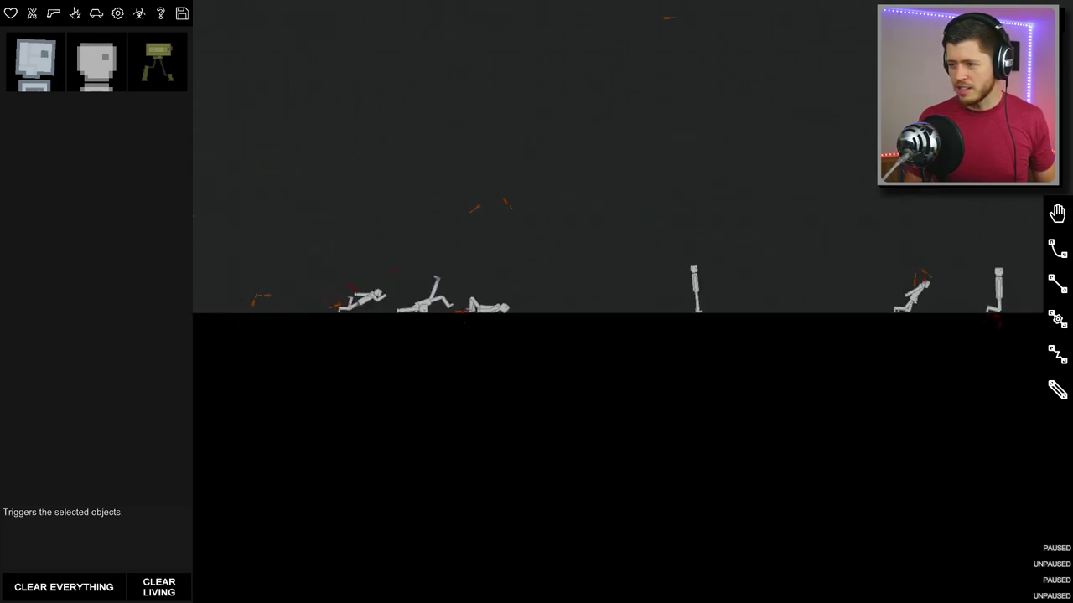
pyautogui.moveTo(768, 167); pyautogui.dragTo(637, 128)
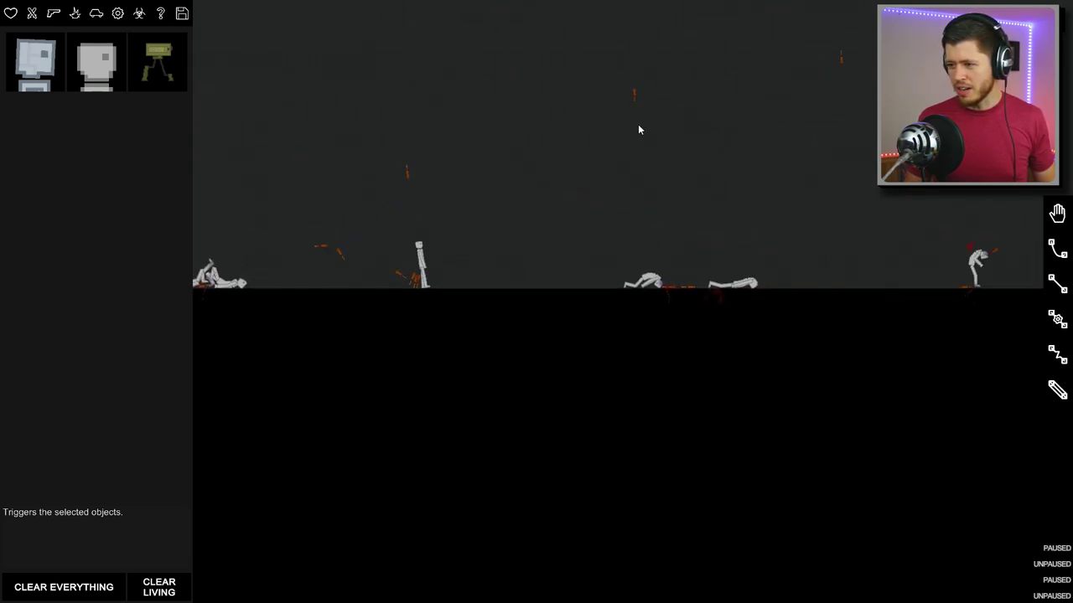
pyautogui.scroll(-3, 527, 119)
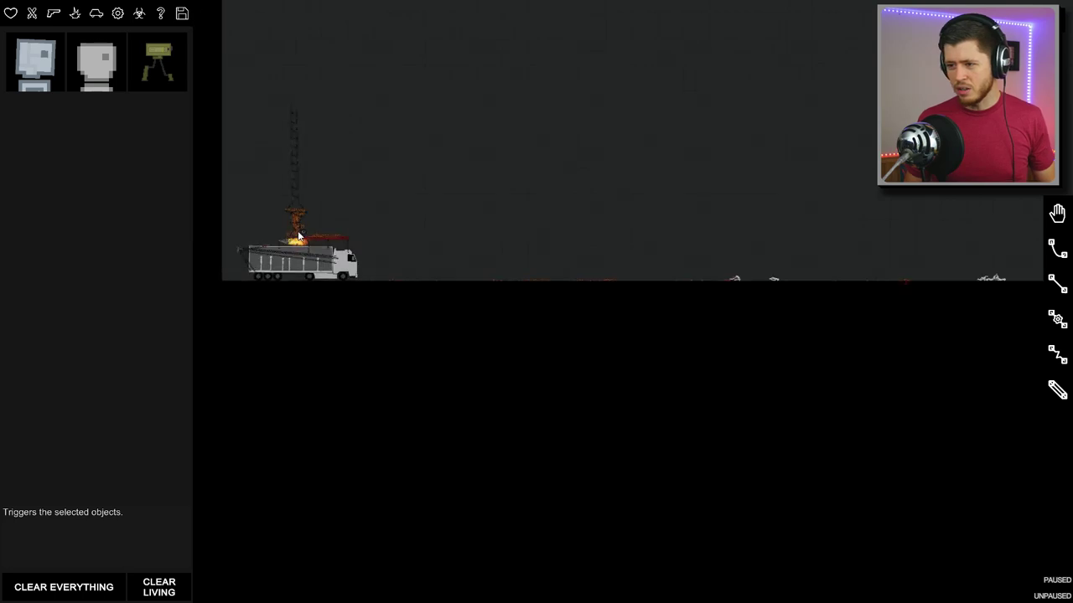
pyautogui.scroll(5, 298, 233)
pyautogui.scroll(3, 298, 230)
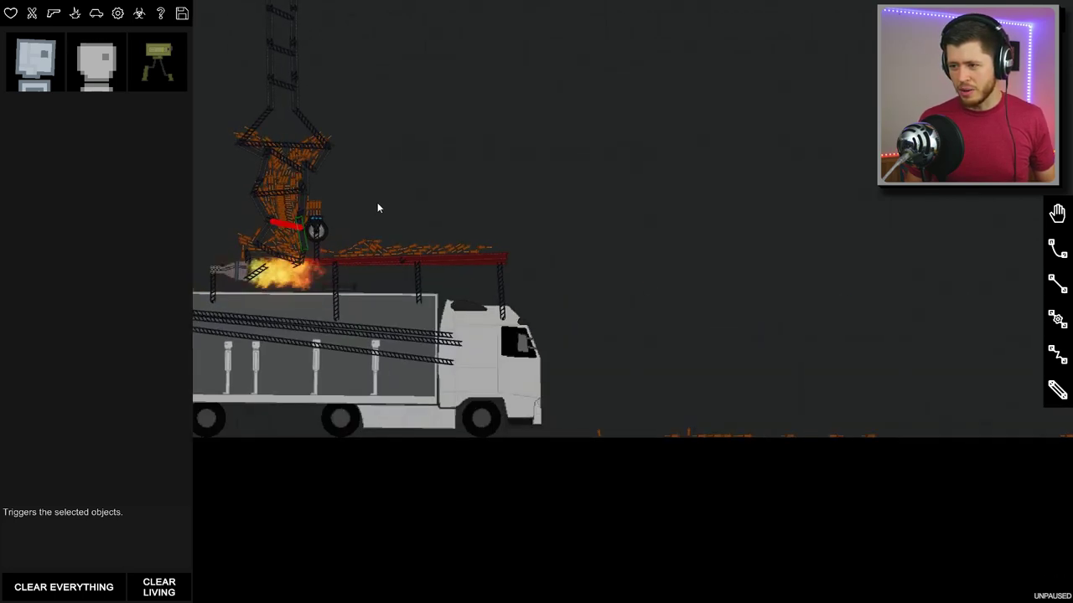
pyautogui.scroll(2, 377, 207)
pyautogui.scroll(2, 445, 216)
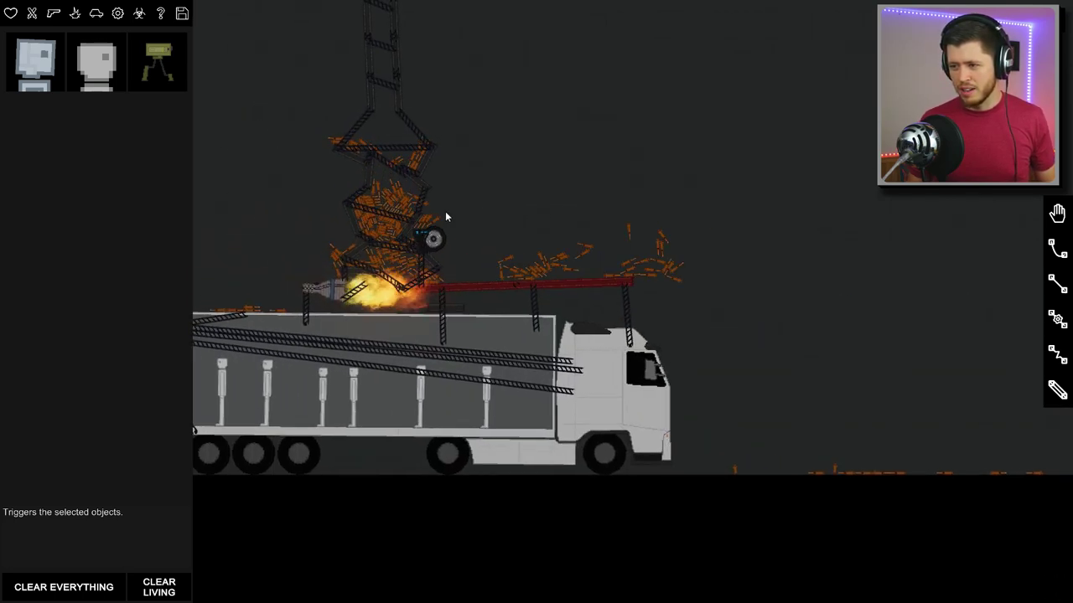
pyautogui.scroll(2, 918, 239)
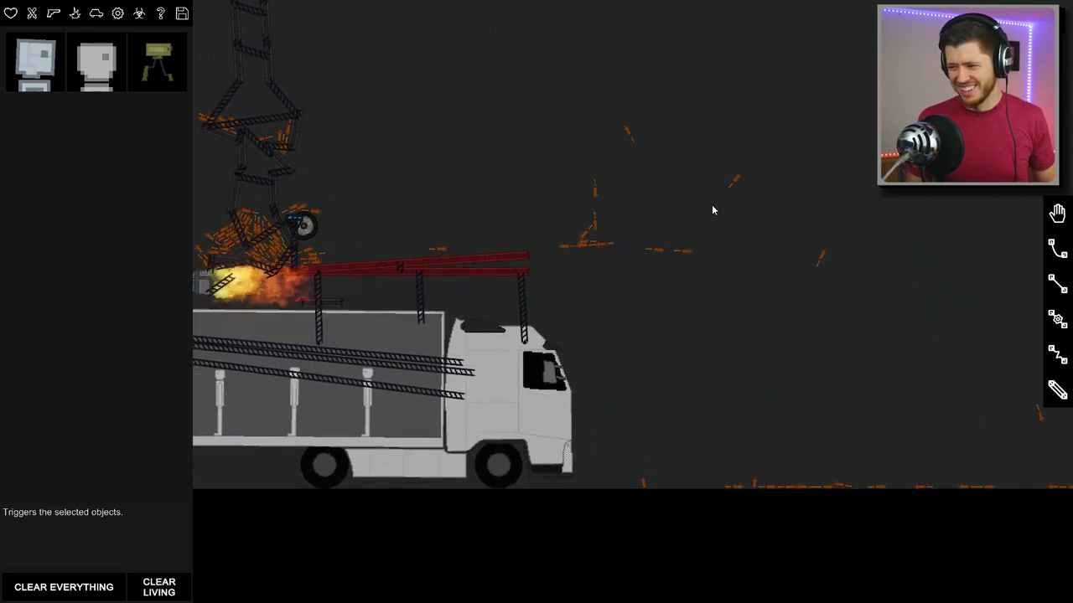
pyautogui.moveTo(712, 204); pyautogui.dragTo(929, 199)
pyautogui.moveTo(385, 169); pyautogui.dragTo(887, 207)
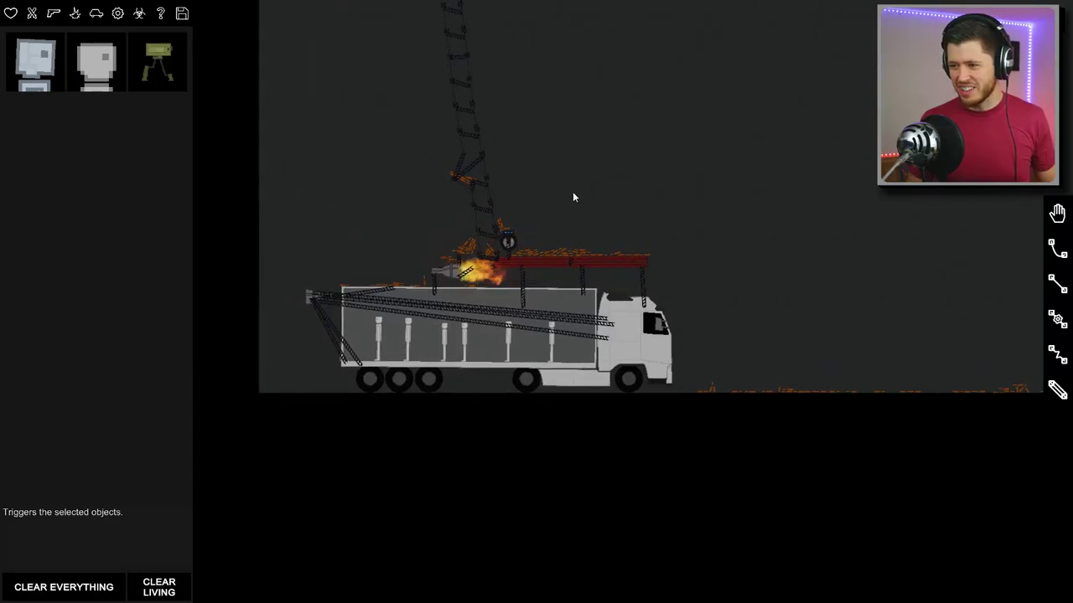
pyautogui.moveTo(572, 191)
pyautogui.mouseDown()
pyautogui.moveTo(597, 451)
pyautogui.moveTo(580, 350)
pyautogui.mouseUp()
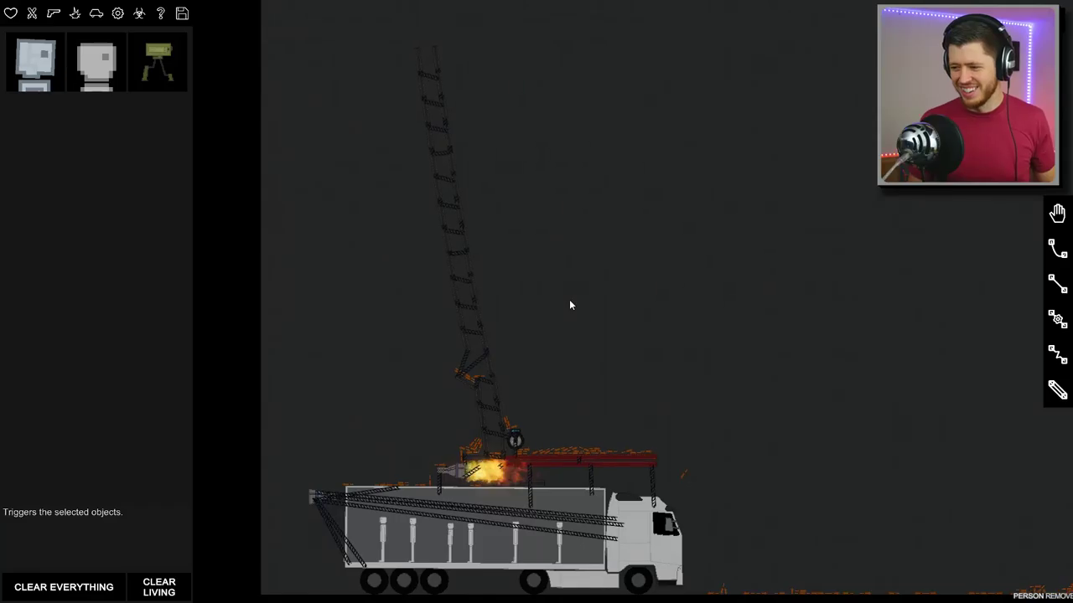
pyautogui.press('space')
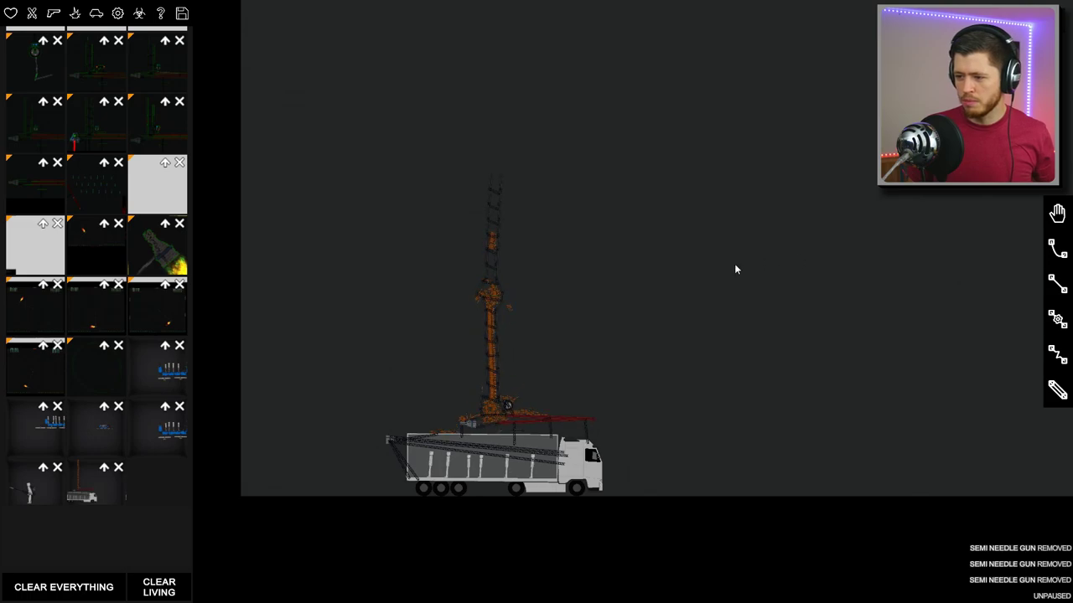
# Delete the tower's top ladder section, then resume in slow motion to fire again
pyautogui.press('space')
pyautogui.scroll(3, 503, 336)
pyautogui.moveTo(565, 161); pyautogui.dragTo(438, 341)
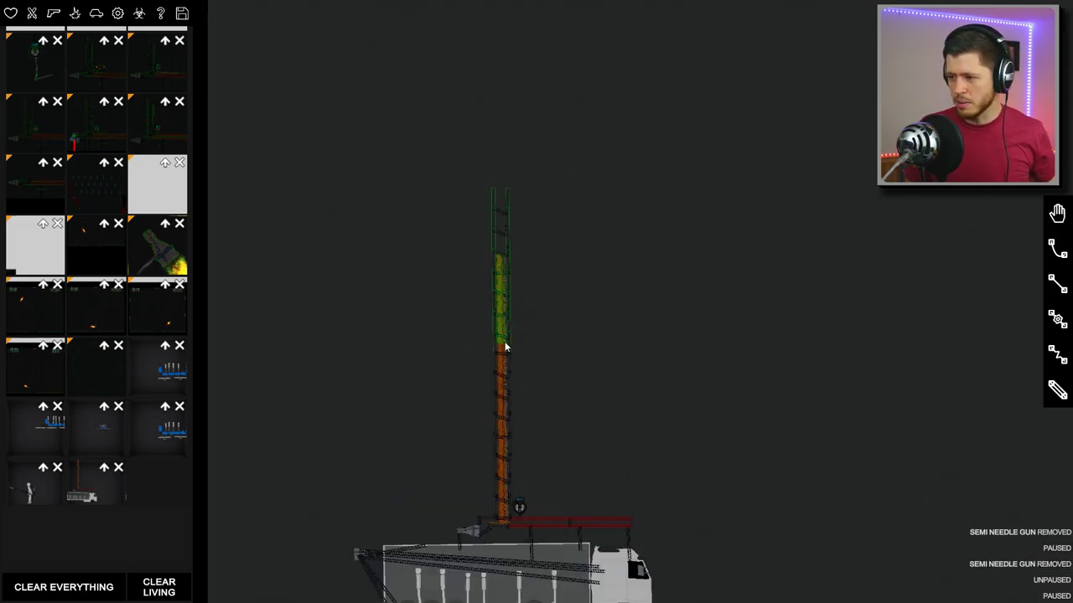
pyautogui.press('Delete')
pyautogui.press('space')
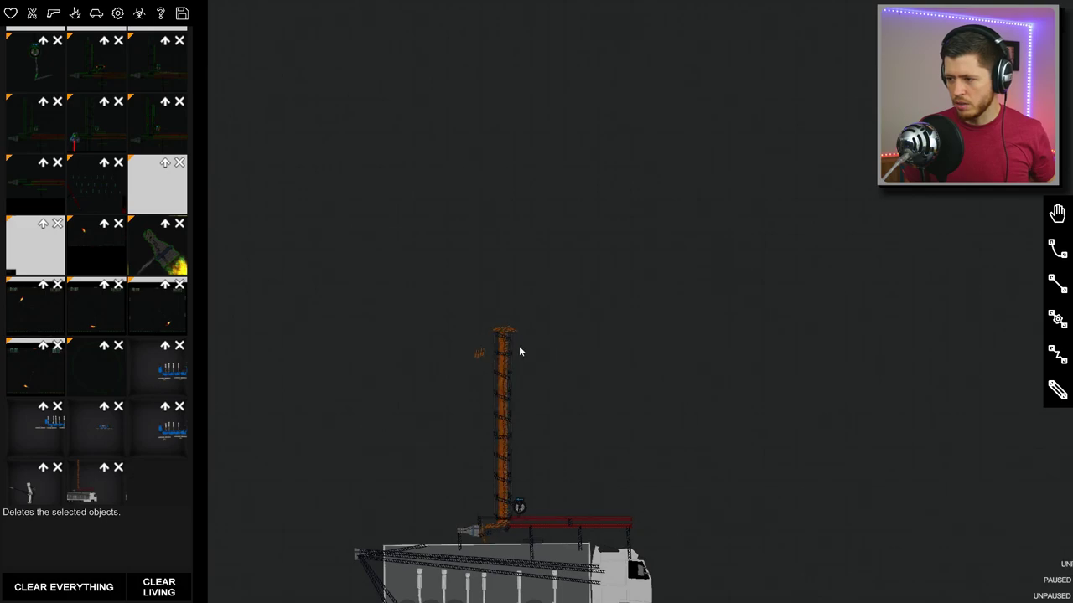
pyautogui.scroll(6, 478, 497)
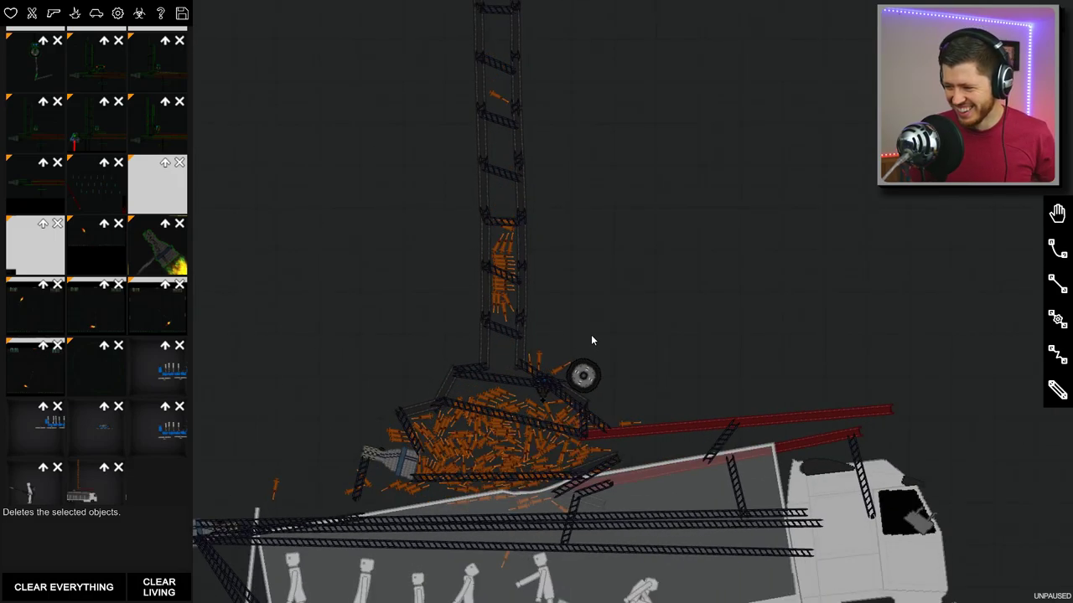
pyautogui.scroll(-3, 726, 366)
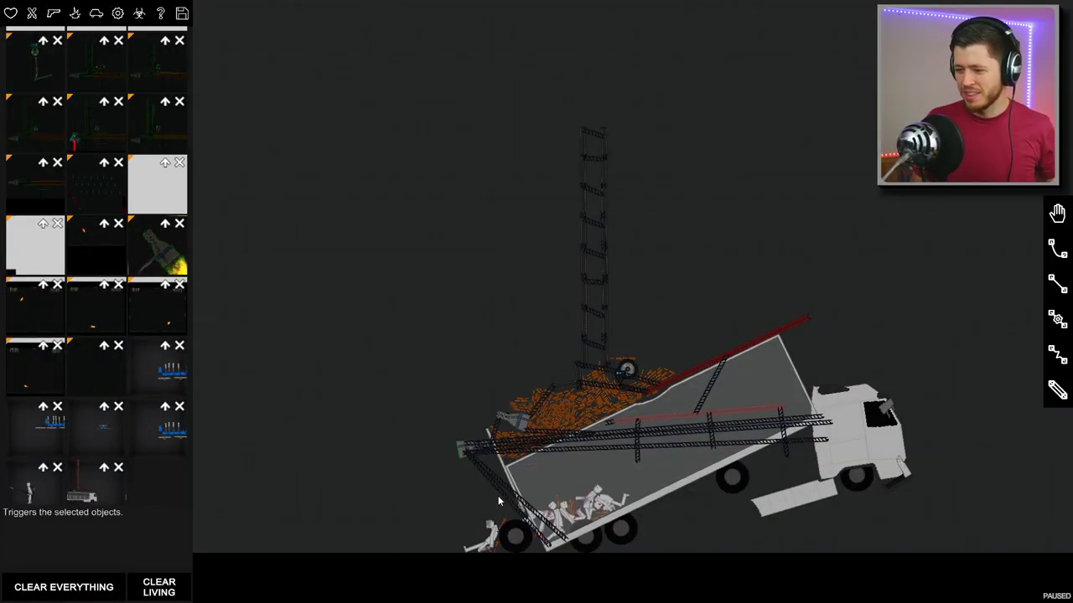
pyautogui.press('z')
pyautogui.press('space')
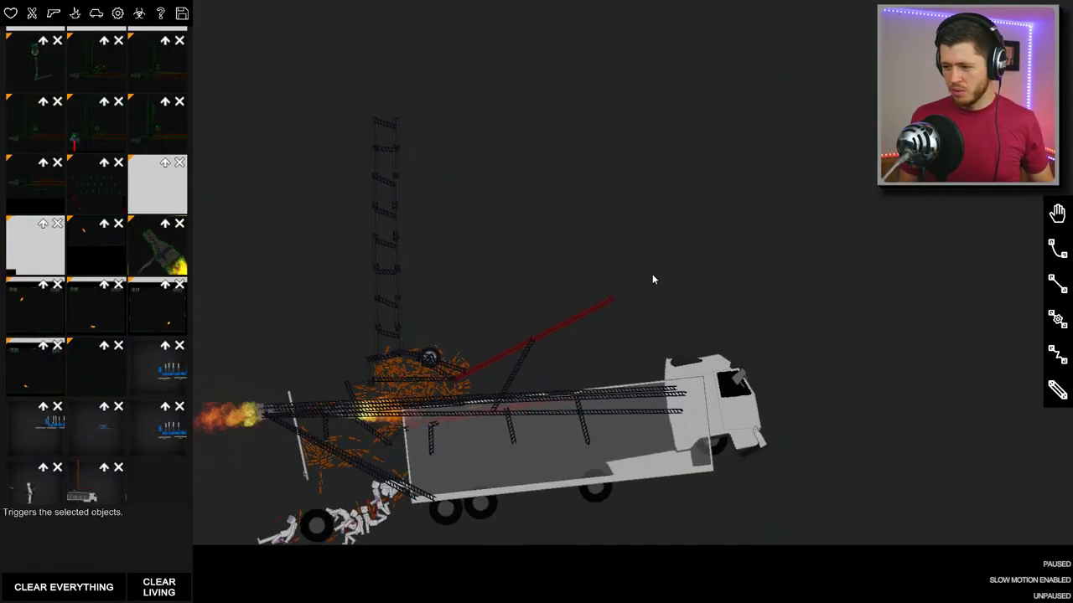
pyautogui.scroll(-2, 652, 274)
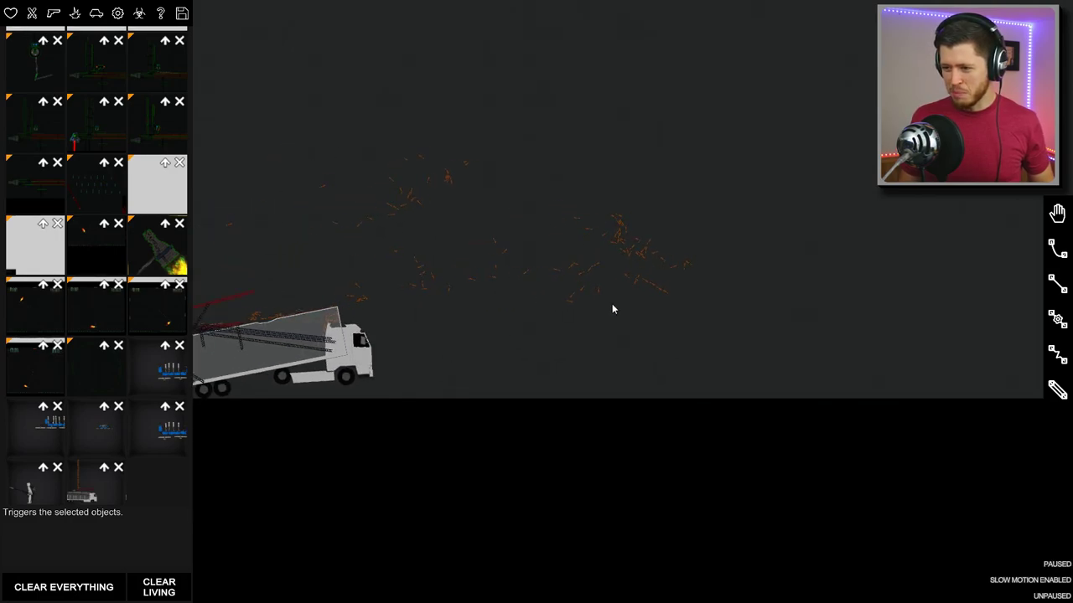
pyautogui.scroll(-2, 612, 303)
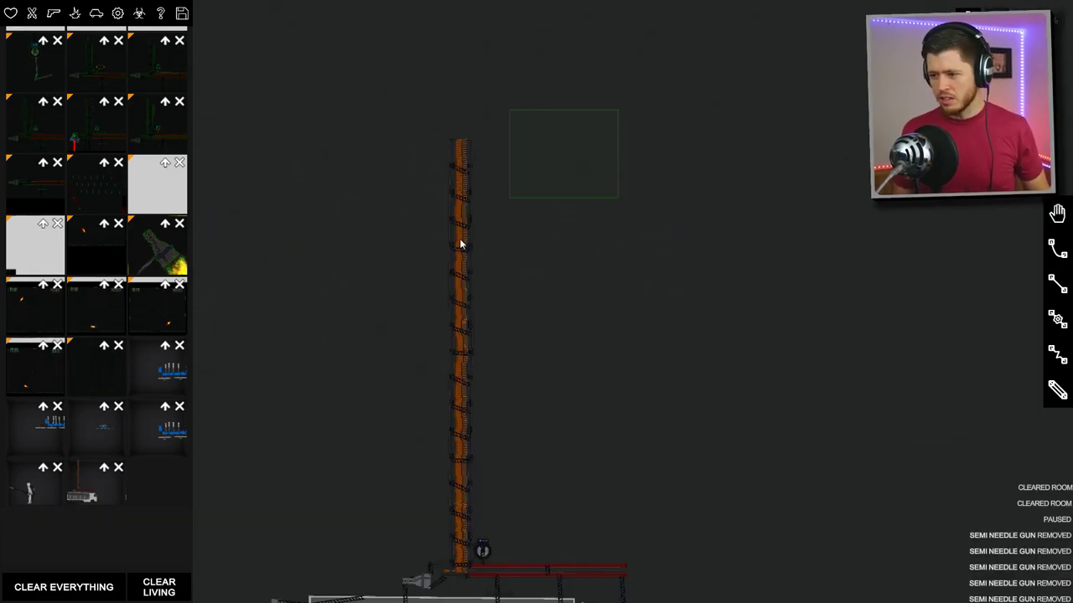
# Box-select the top of the needle tower and trigger its cannon with the F key
pyautogui.moveTo(619, 109); pyautogui.dragTo(328, 383)
pyautogui.rightClick(465, 381)
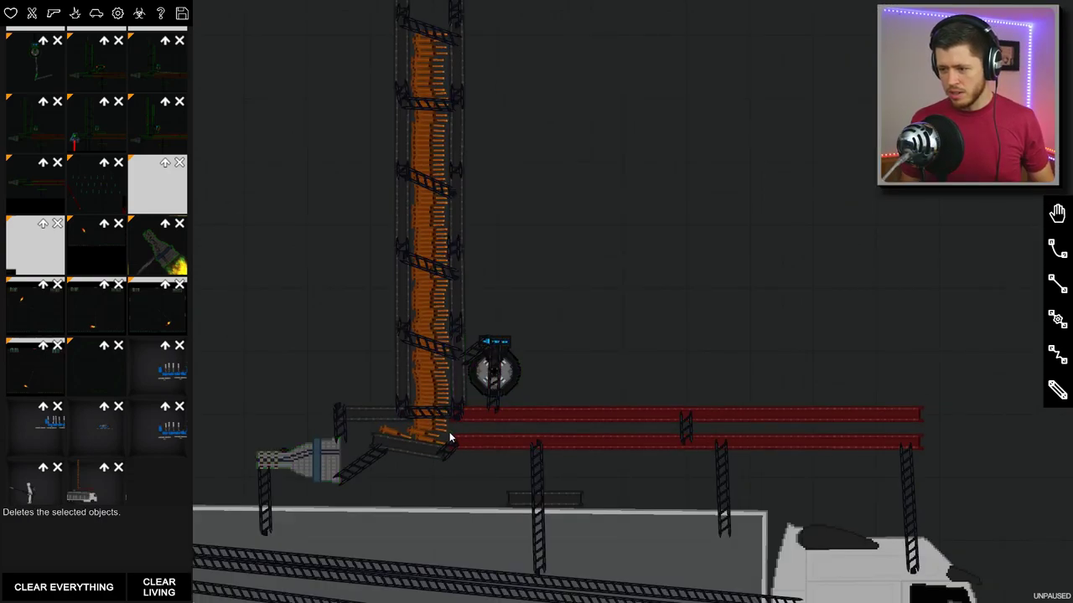
pyautogui.press('f')
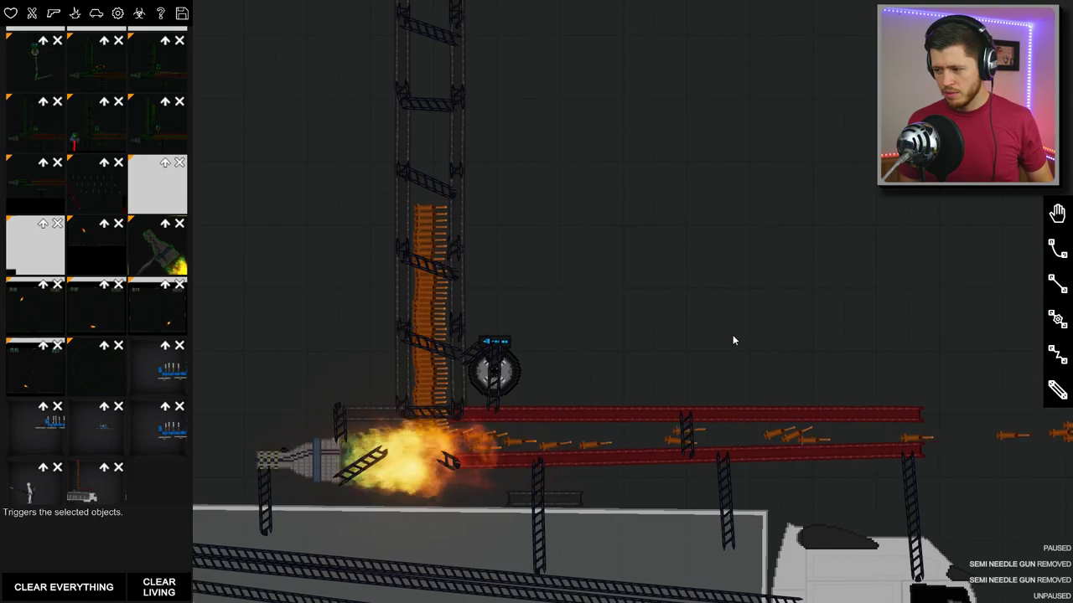
pyautogui.scroll(-3, 344, 310)
pyautogui.scroll(-3, 388, 273)
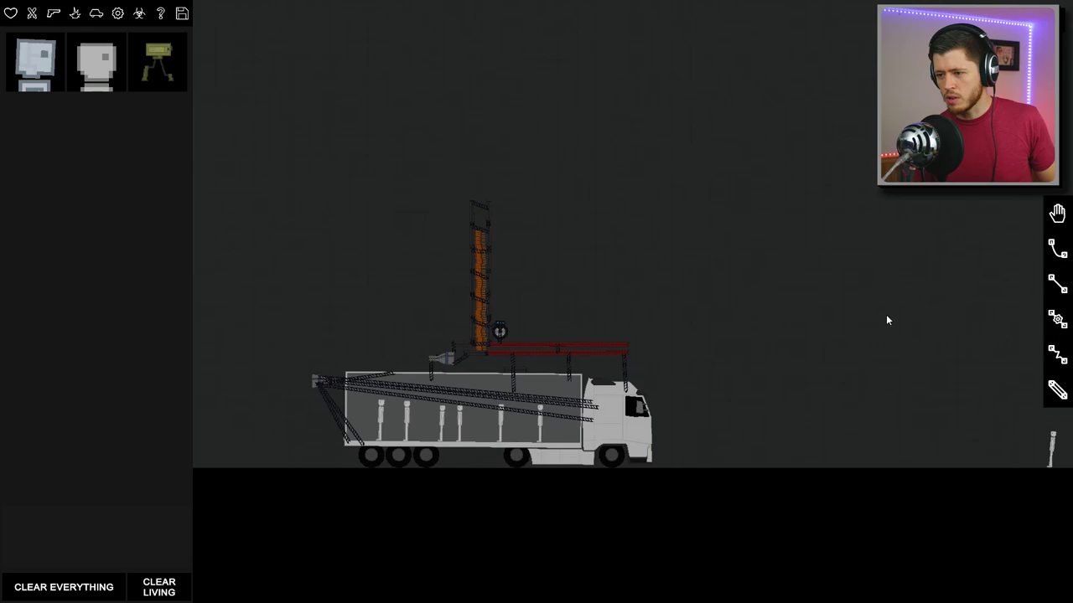
pyautogui.scroll(1, 714, 318)
# Activate the truck trailer so the truck drives off toward the row of ragdolls
pyautogui.rightClick(662, 406)
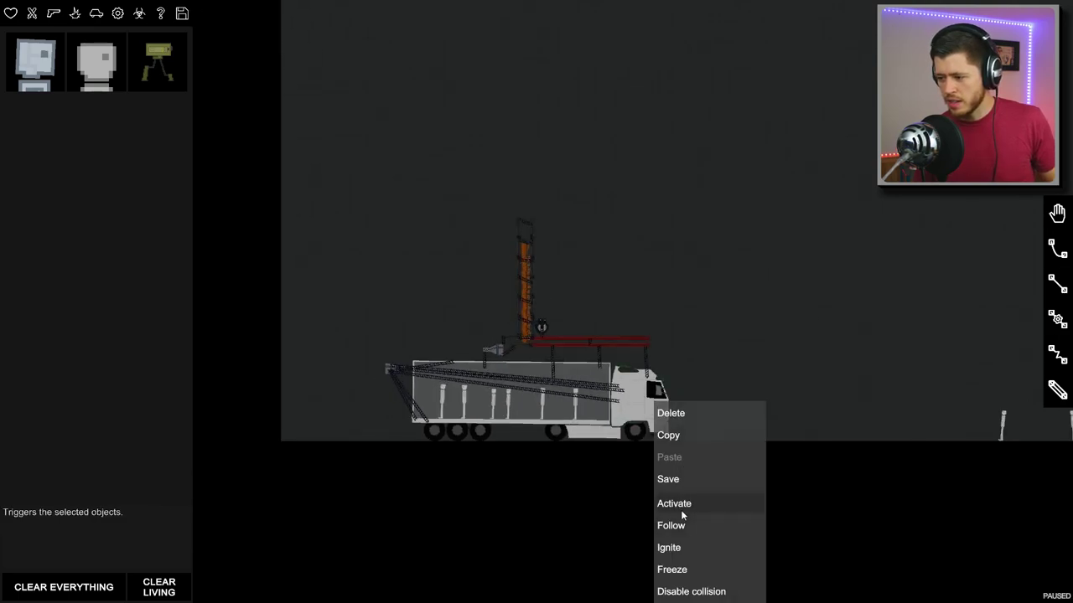
pyautogui.click(675, 502)
pyautogui.rightClick(496, 385)
pyautogui.click(437, 467)
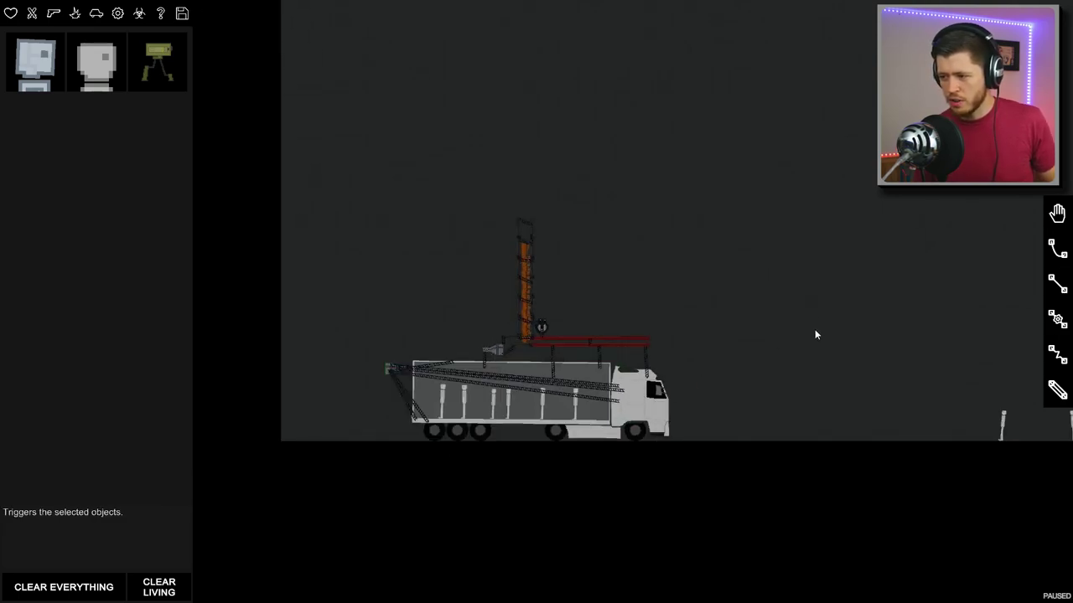
pyautogui.moveTo(815, 330); pyautogui.dragTo(479, 325)
pyautogui.scroll(-1, 620, 293)
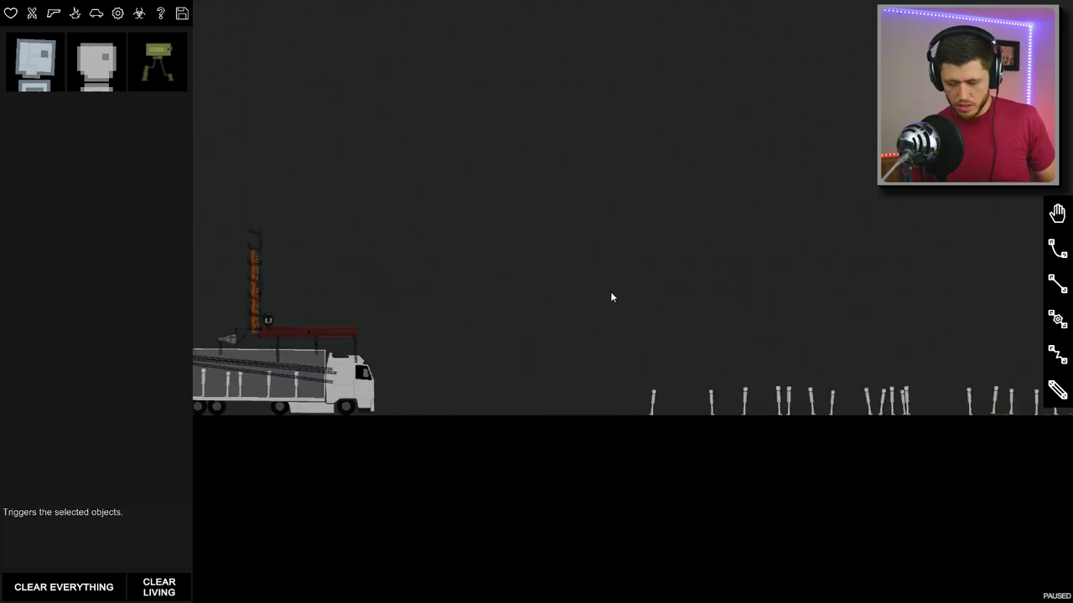
# Follow the truck in slow motion, then turn slow motion off and pause
pyautogui.press('space')
pyautogui.press('space')
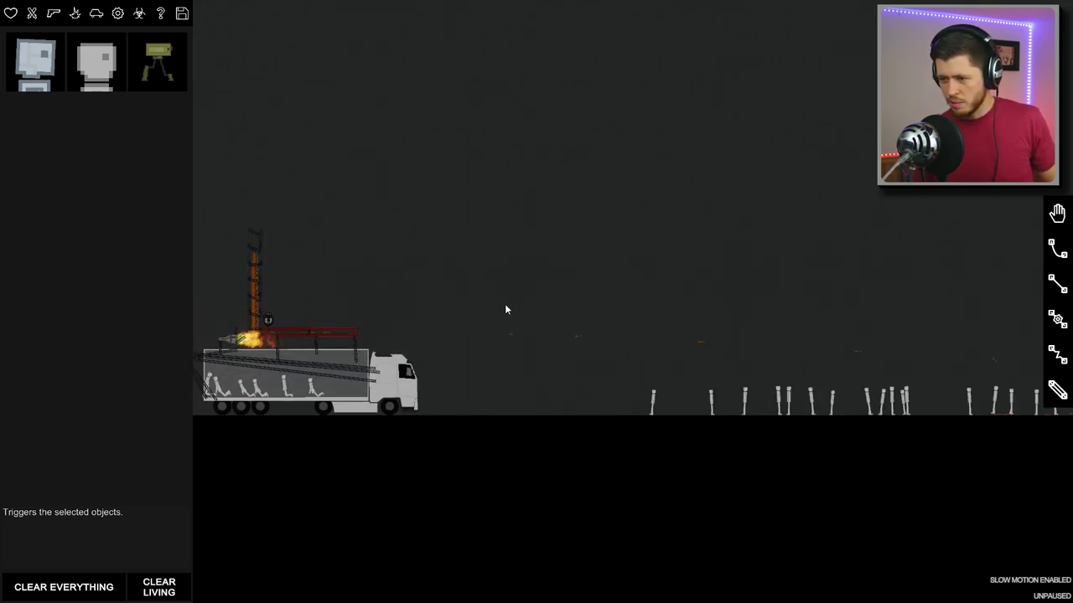
pyautogui.moveTo(504, 304); pyautogui.dragTo(663, 299)
pyautogui.press('space')
pyautogui.press('space')
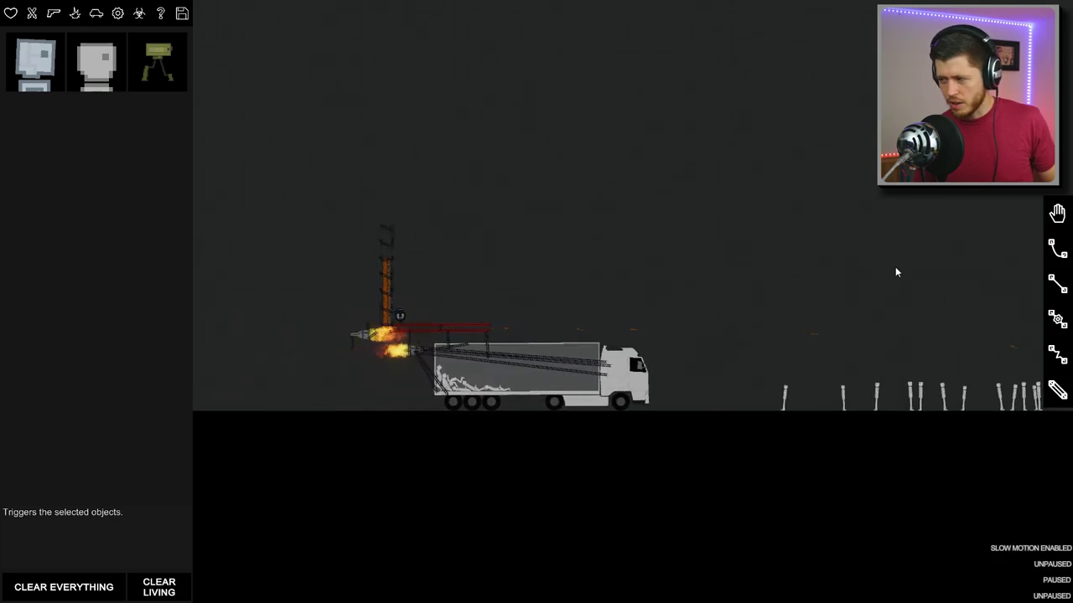
pyautogui.scroll(-1, 657, 279)
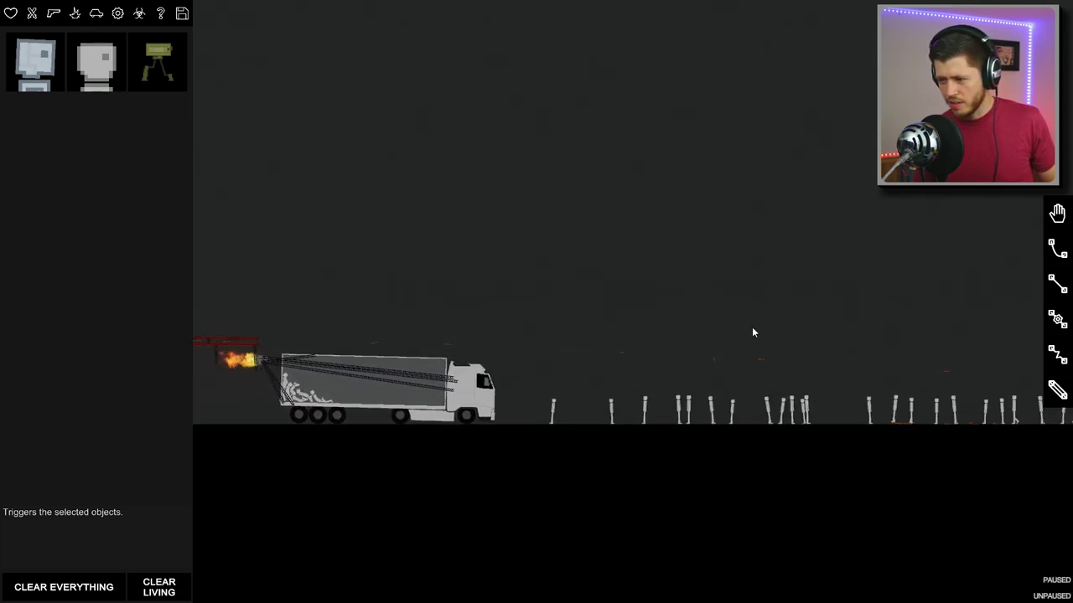
pyautogui.press('z')
pyautogui.scroll(-1, 752, 327)
pyautogui.press('space')
pyautogui.moveTo(582, 304); pyautogui.dragTo(796, 299)
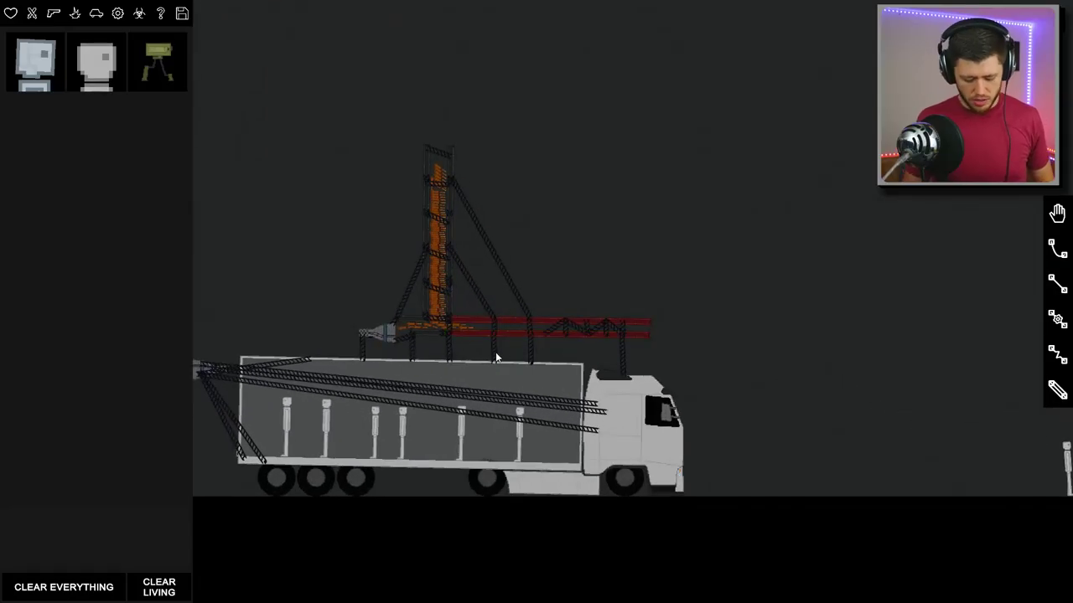
# Activate the truck's rear syringe cannon, then turn slow motion off as needles rain down
pyautogui.rightClick(381, 329)
pyautogui.click(349, 351)
pyautogui.rightClick(646, 402)
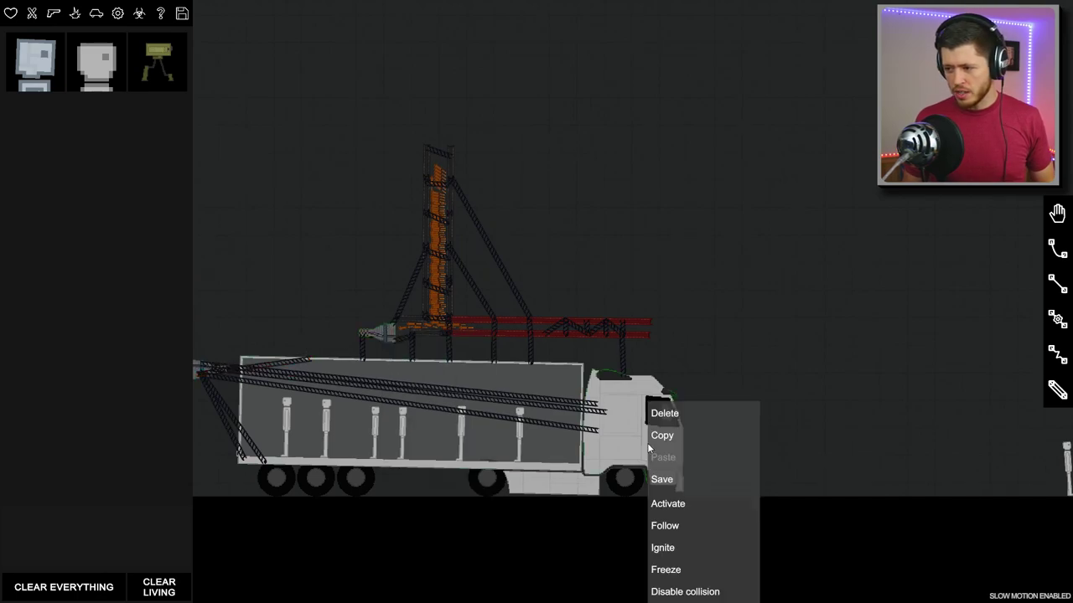
pyautogui.rightClick(201, 369)
pyautogui.click(218, 398)
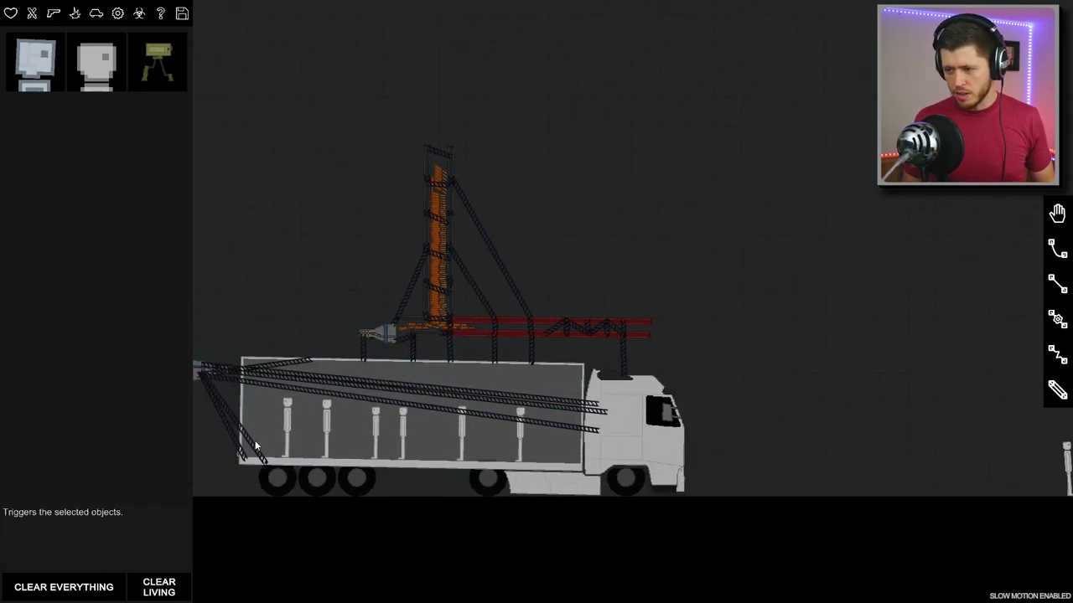
pyautogui.rightClick(374, 338)
pyautogui.click(424, 429)
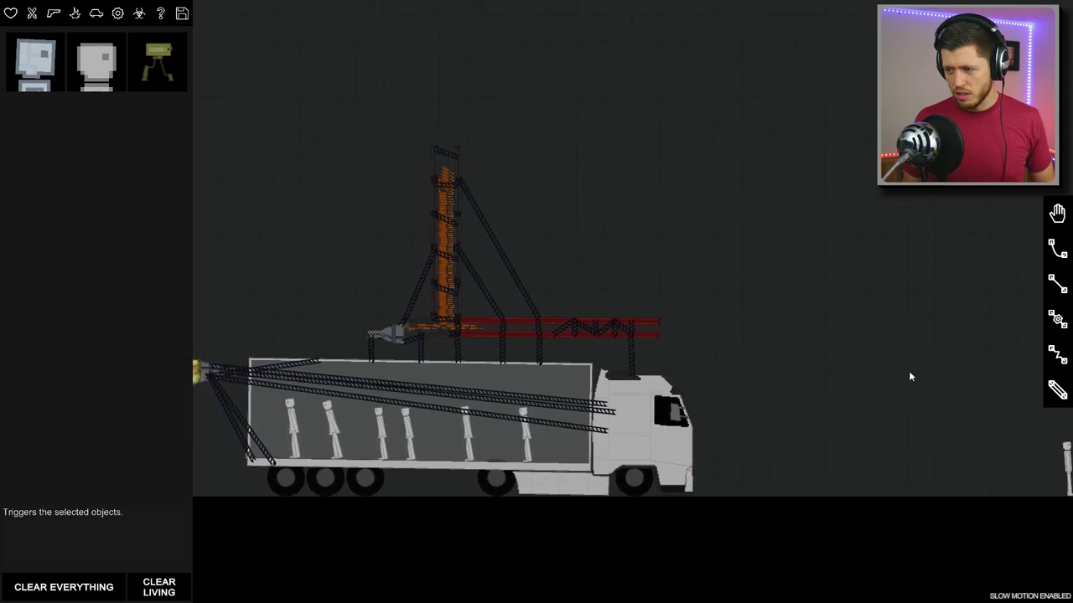
pyautogui.scroll(-2, 908, 371)
pyautogui.scroll(-2, 681, 319)
pyautogui.scroll(-3, 732, 268)
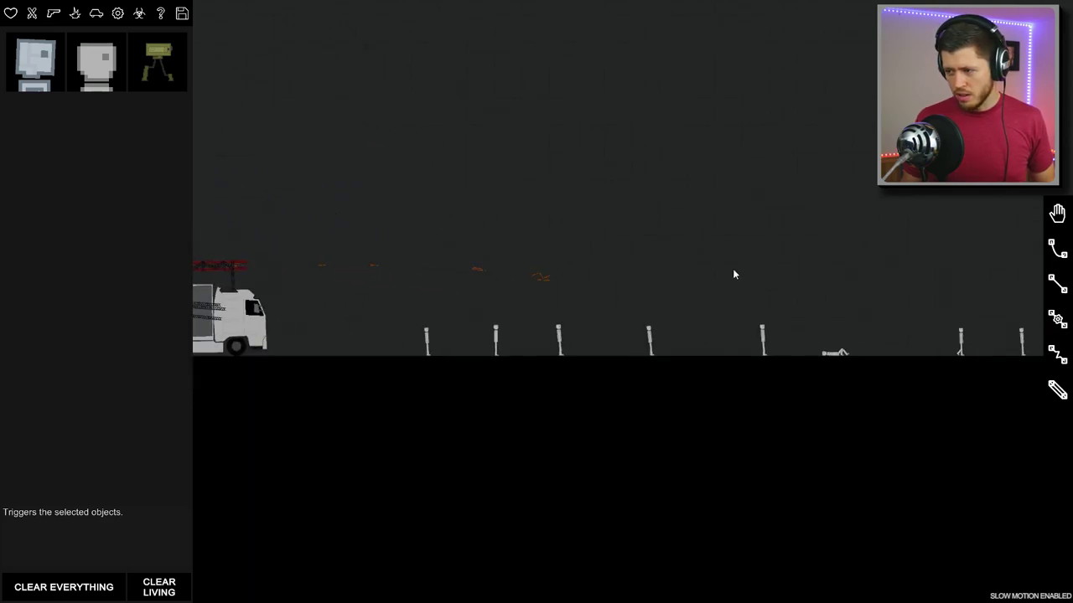
pyautogui.scroll(2, 626, 259)
pyautogui.scroll(2, 538, 272)
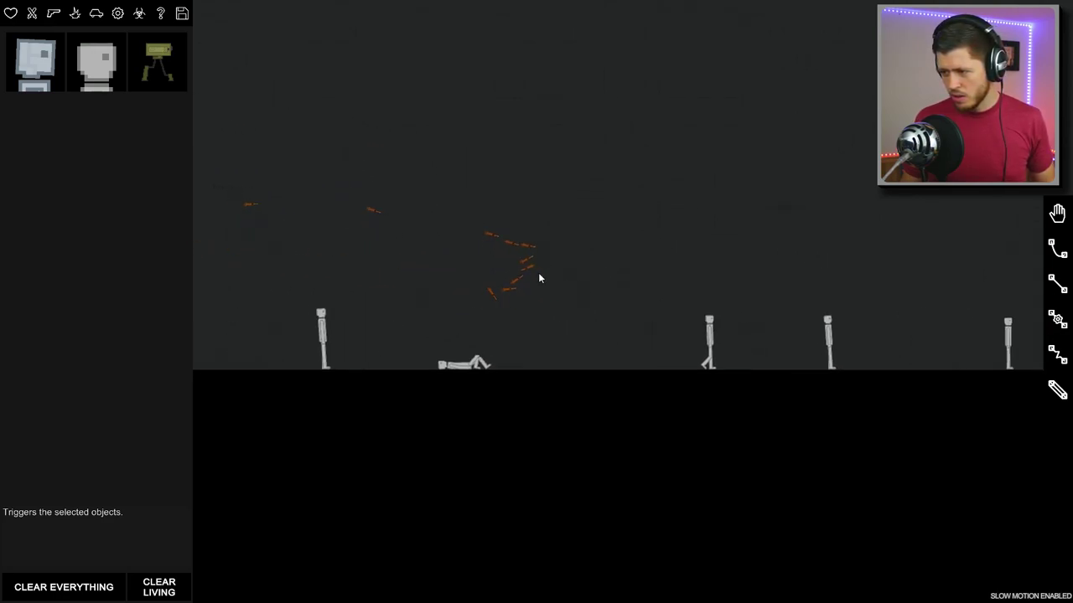
pyautogui.scroll(-1, 322, 211)
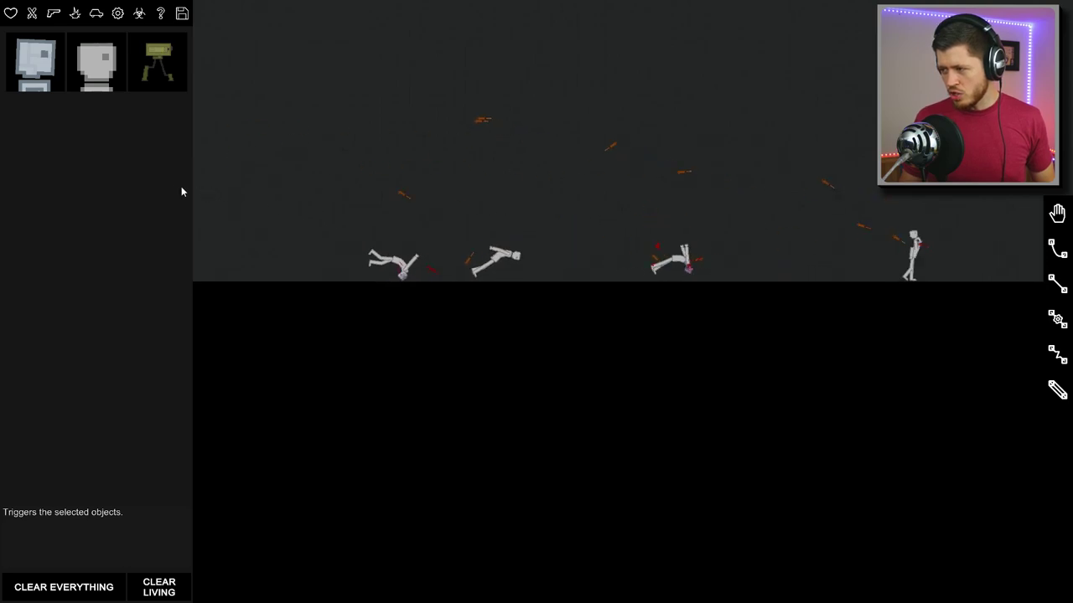
pyautogui.scroll(-1, 493, 155)
pyautogui.scroll(-2, 587, 151)
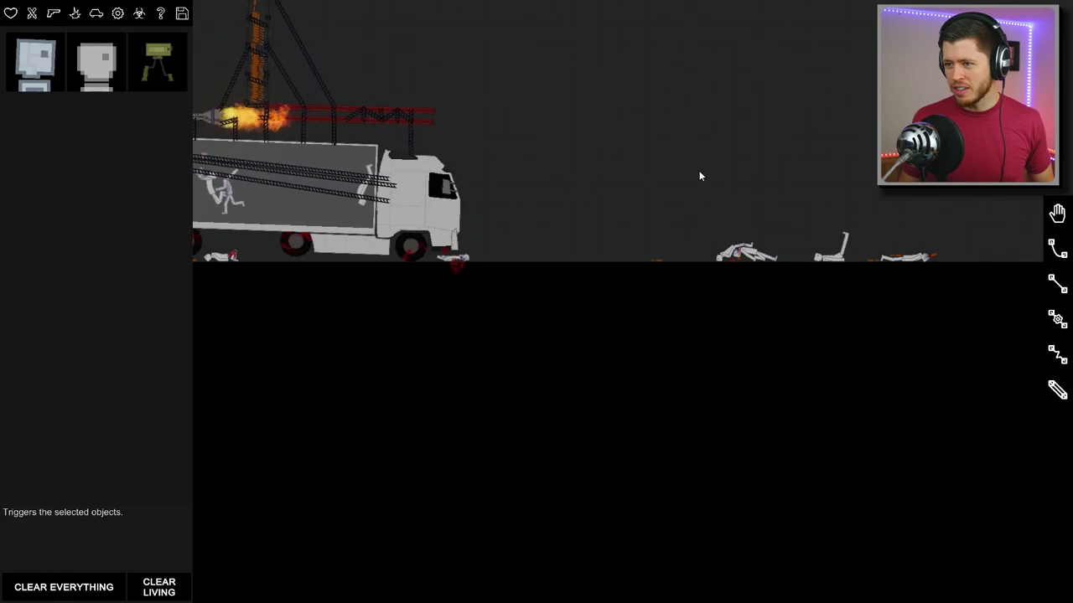
pyautogui.scroll(-5, 654, 137)
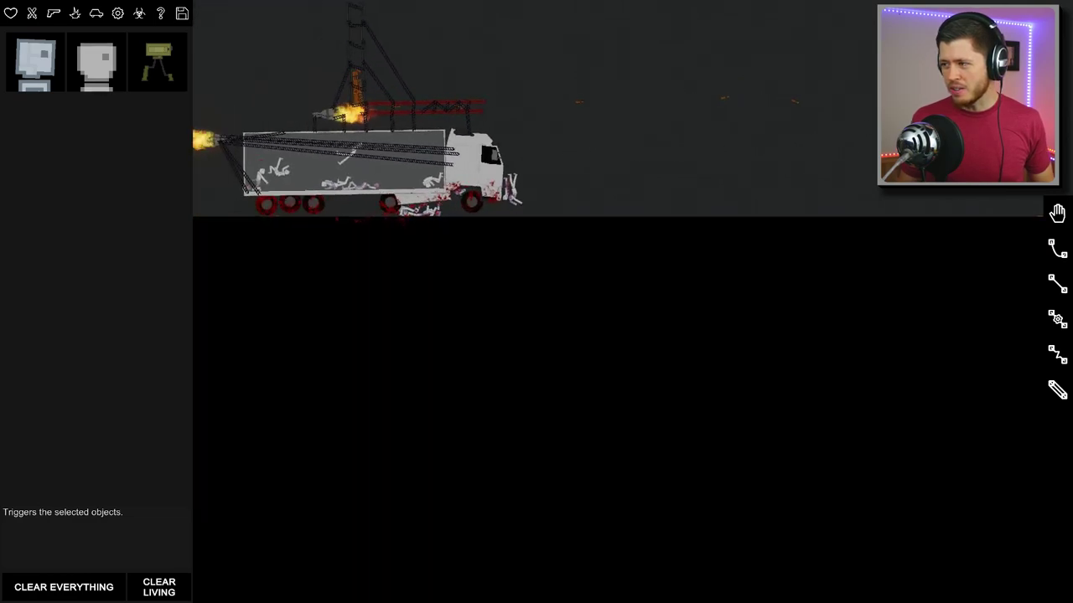
pyautogui.press('space')
pyautogui.press('space')
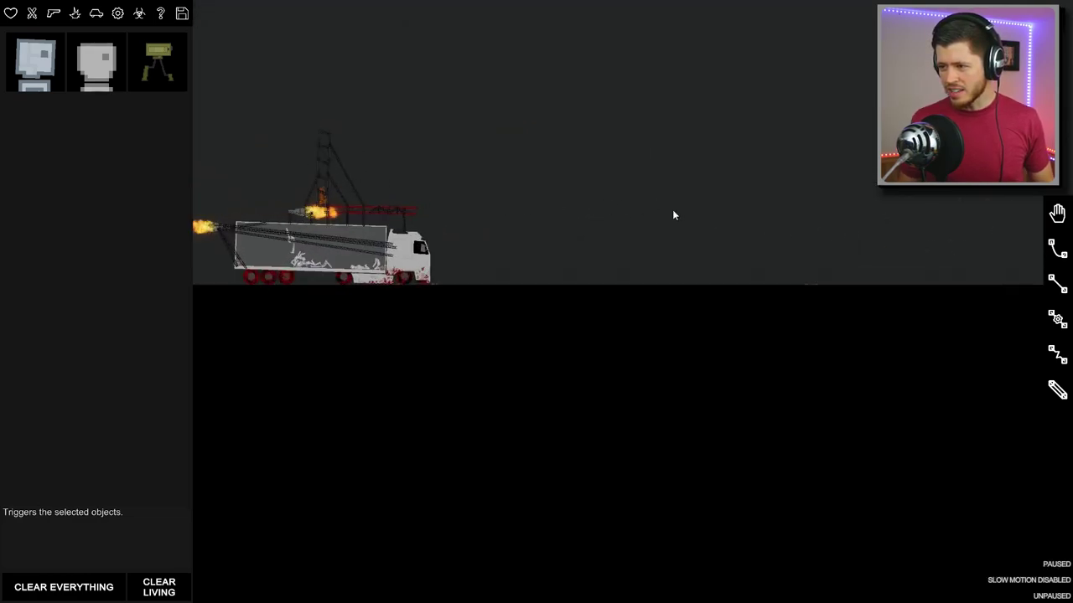
pyautogui.scroll(5, 678, 204)
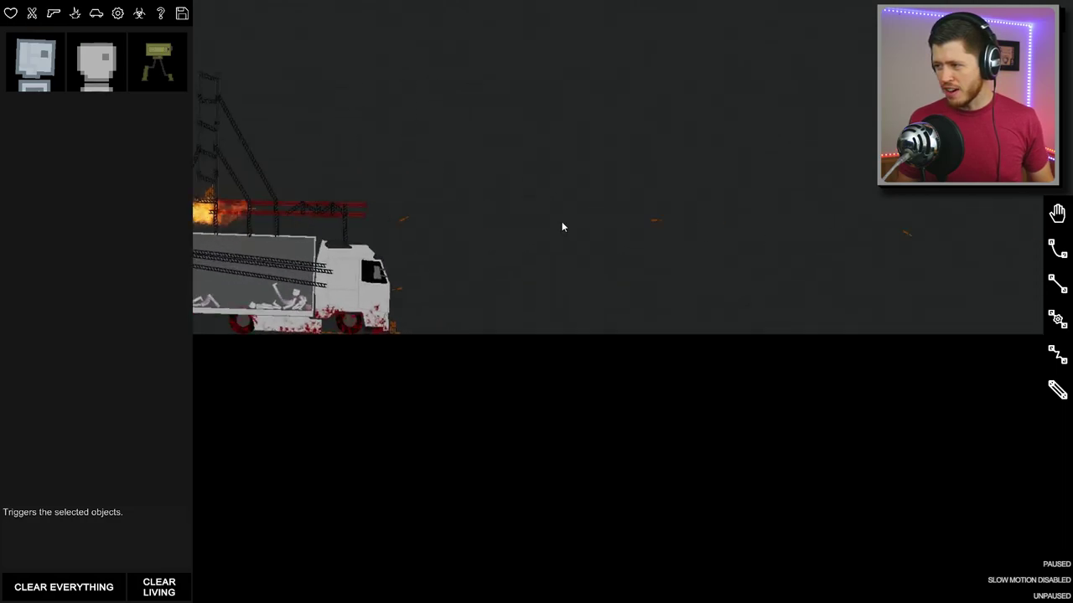
pyautogui.scroll(4, 776, 317)
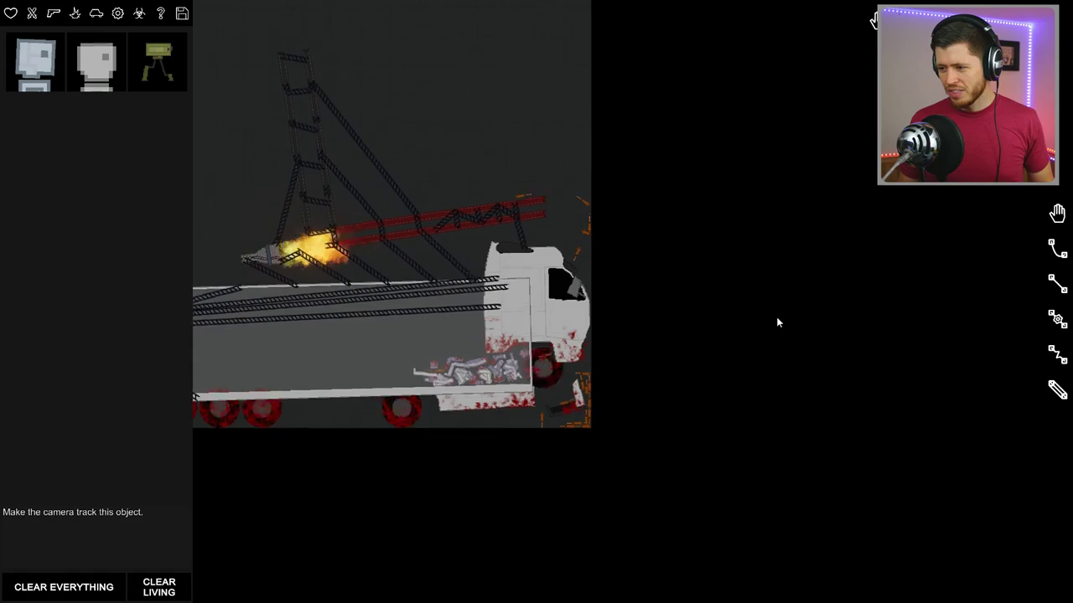
pyautogui.scroll(-3, 776, 317)
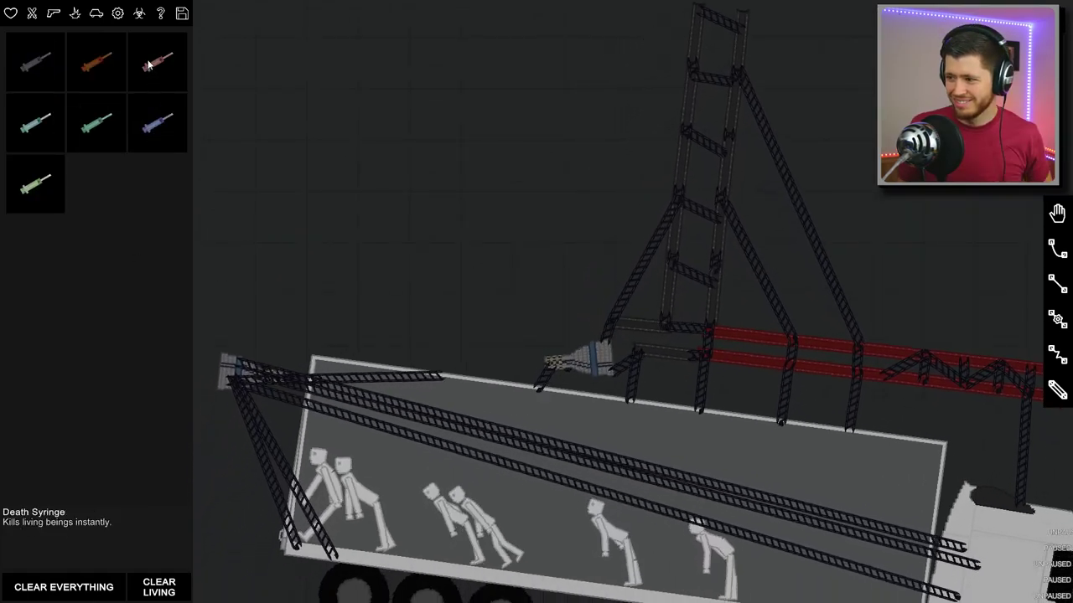
pyautogui.scroll(-5, 544, 256)
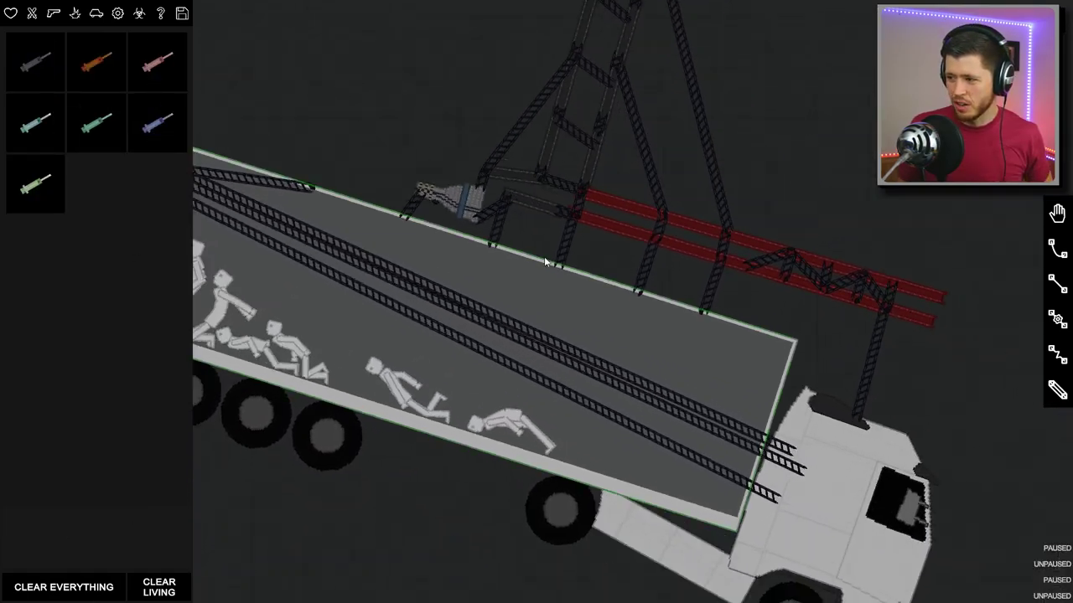
pyautogui.scroll(-3, 587, 268)
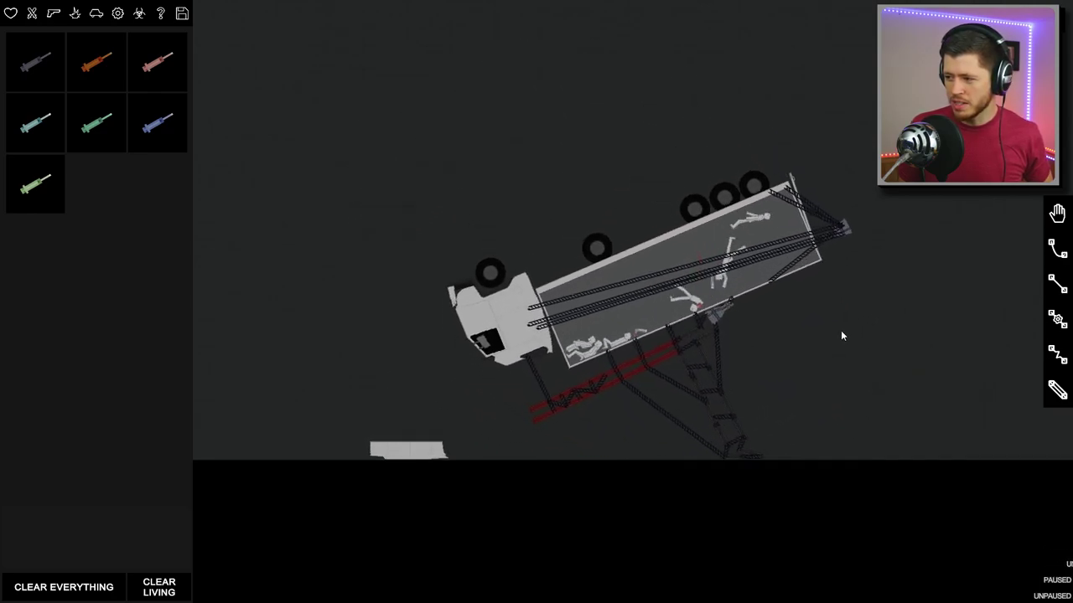
# Drag the overturned truck to turn it, and pan the view to follow it
pyautogui.moveTo(857, 361)
pyautogui.mouseDown()
pyautogui.moveTo(705, 402)
pyautogui.moveTo(555, 285)
pyautogui.moveTo(392, 340)
pyautogui.mouseUp()
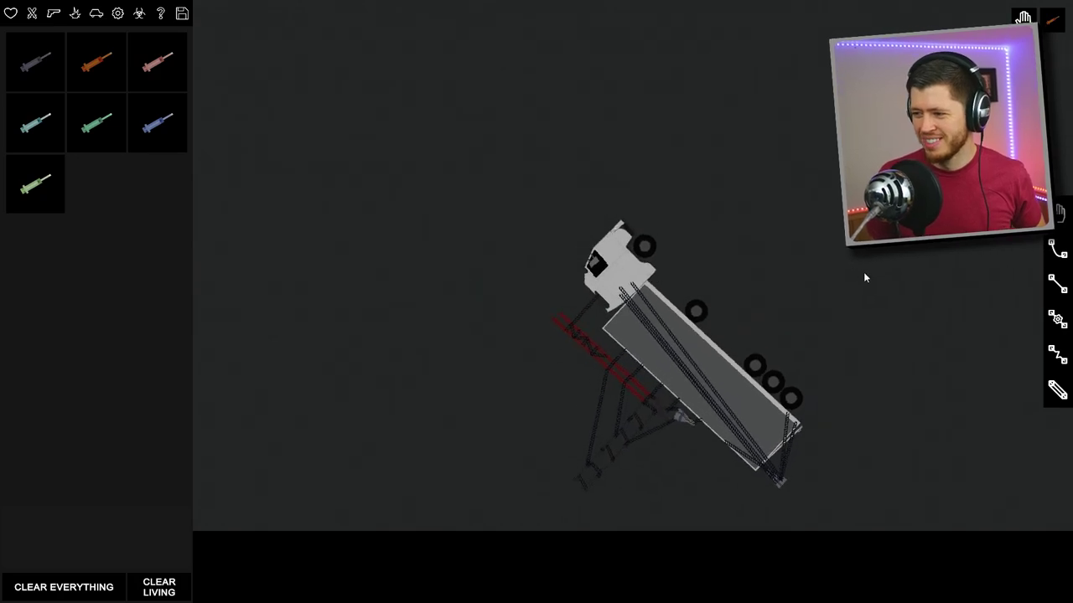
pyautogui.moveTo(866, 277); pyautogui.dragTo(625, 299)
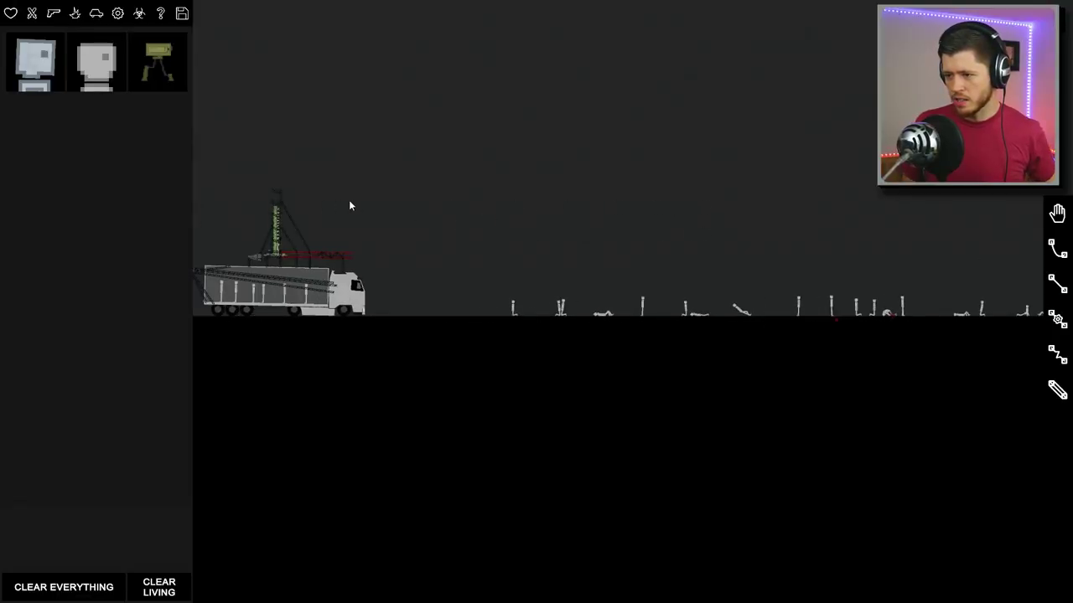
pyautogui.scroll(3, 390, 222)
pyautogui.scroll(3, 394, 233)
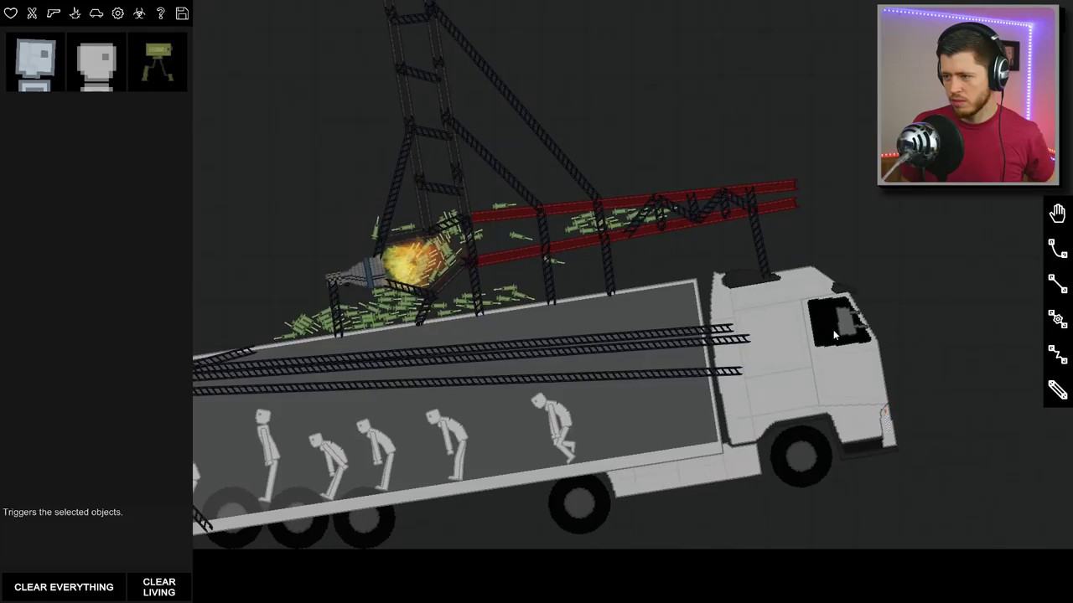
pyautogui.scroll(-4, 634, 602)
pyautogui.scroll(-4, 324, 190)
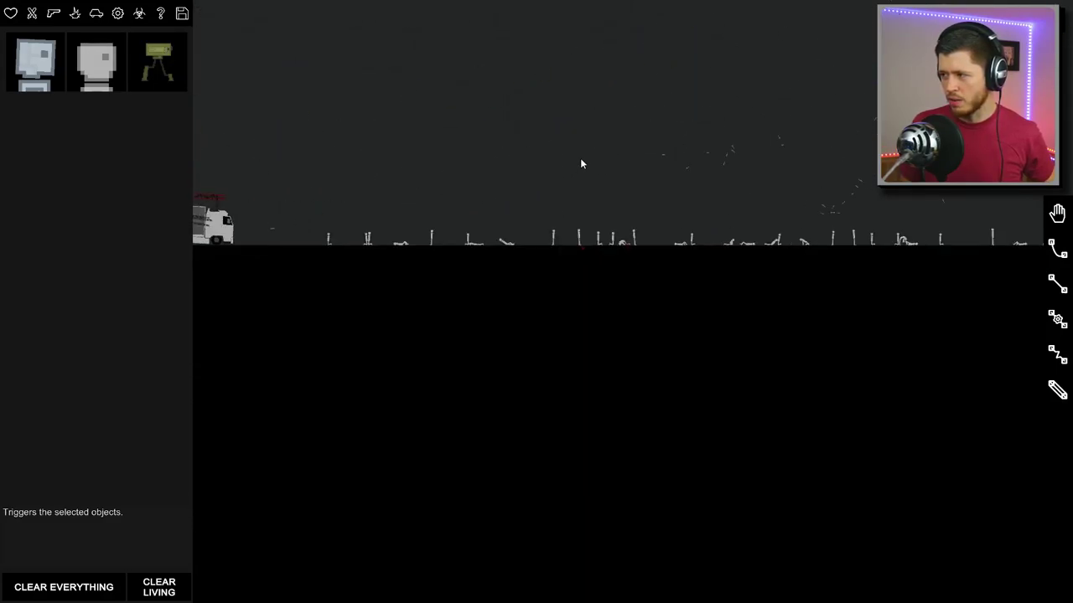
pyautogui.scroll(-2, 297, 166)
pyautogui.scroll(6, 453, 150)
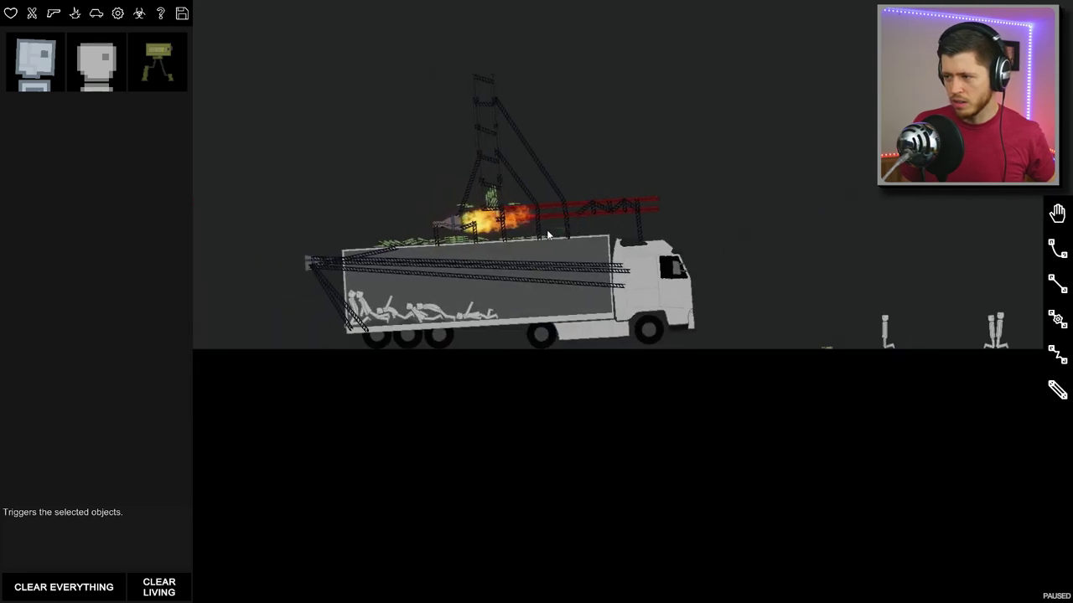
pyautogui.scroll(5, 436, 235)
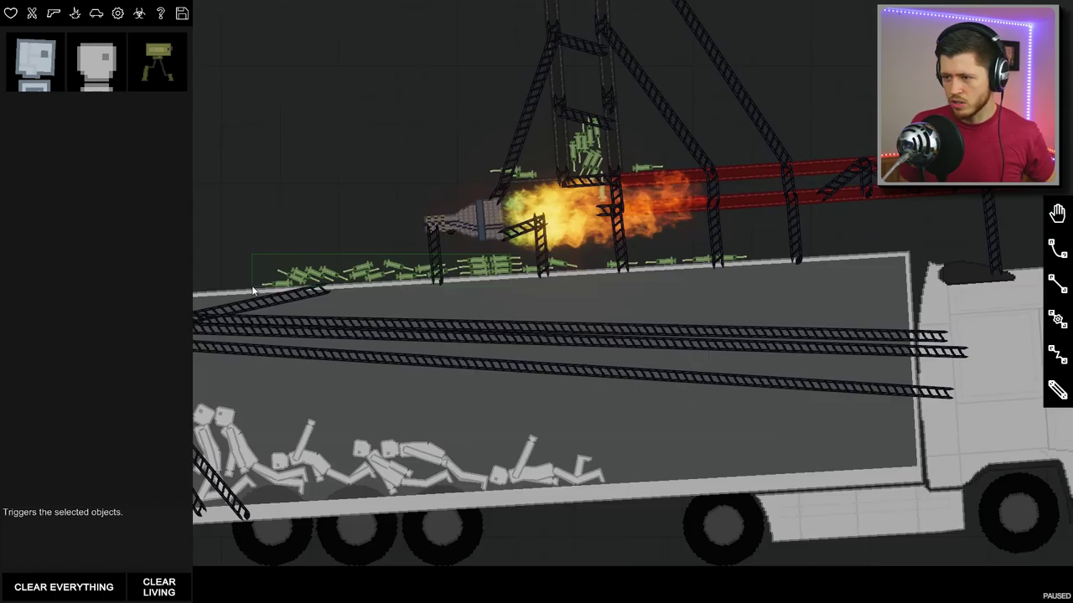
# Step the physics once and move the spilled green syringes up beside the red beams
pyautogui.click(529, 250)
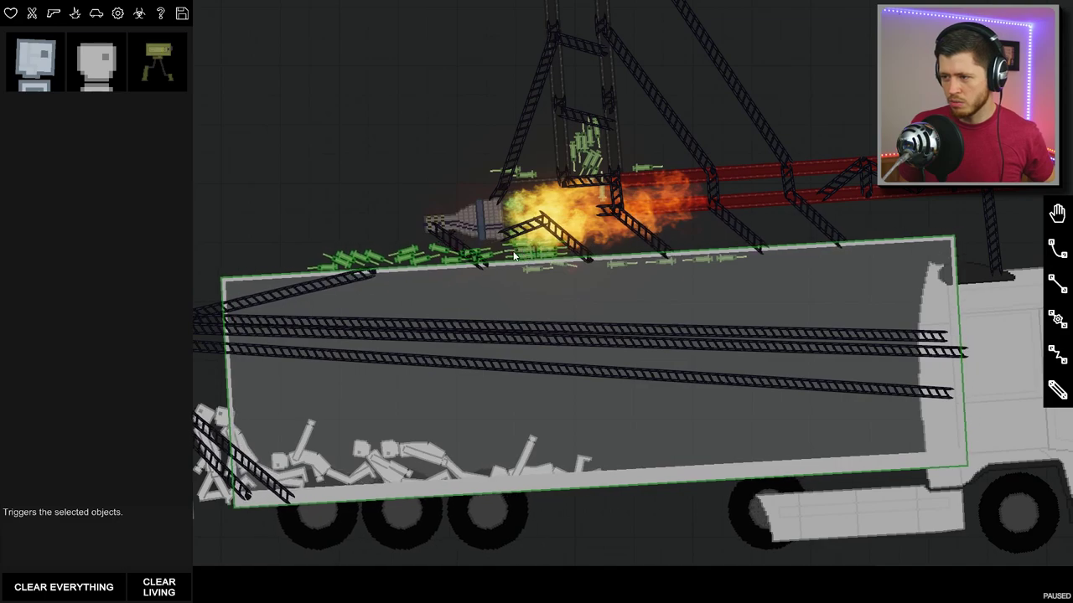
pyautogui.press('space')
pyautogui.press('space')
pyautogui.moveTo(360, 278); pyautogui.dragTo(729, 189)
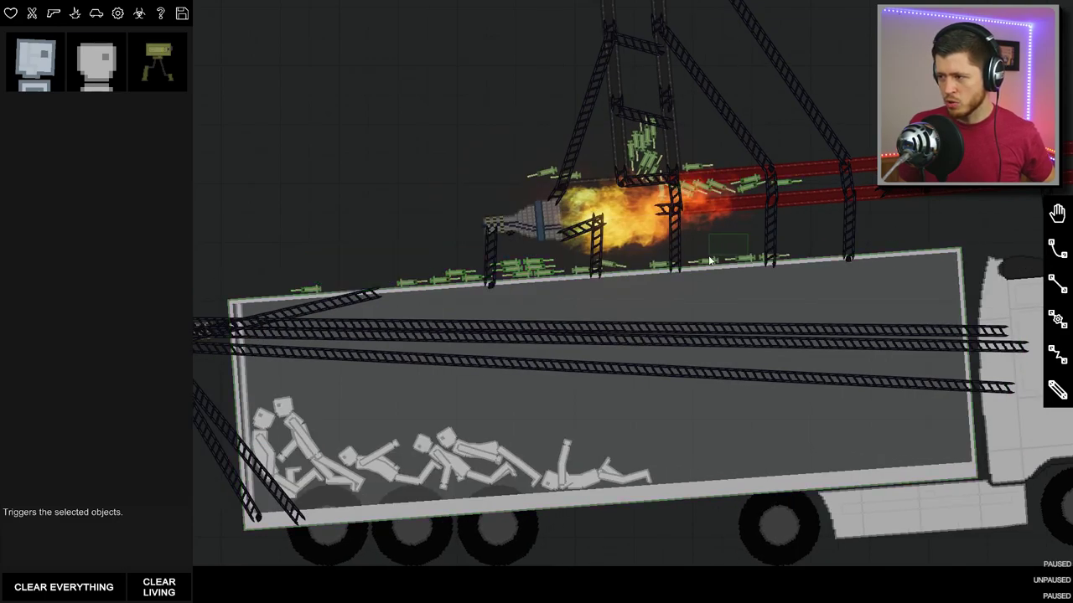
pyautogui.moveTo(528, 268); pyautogui.dragTo(779, 185)
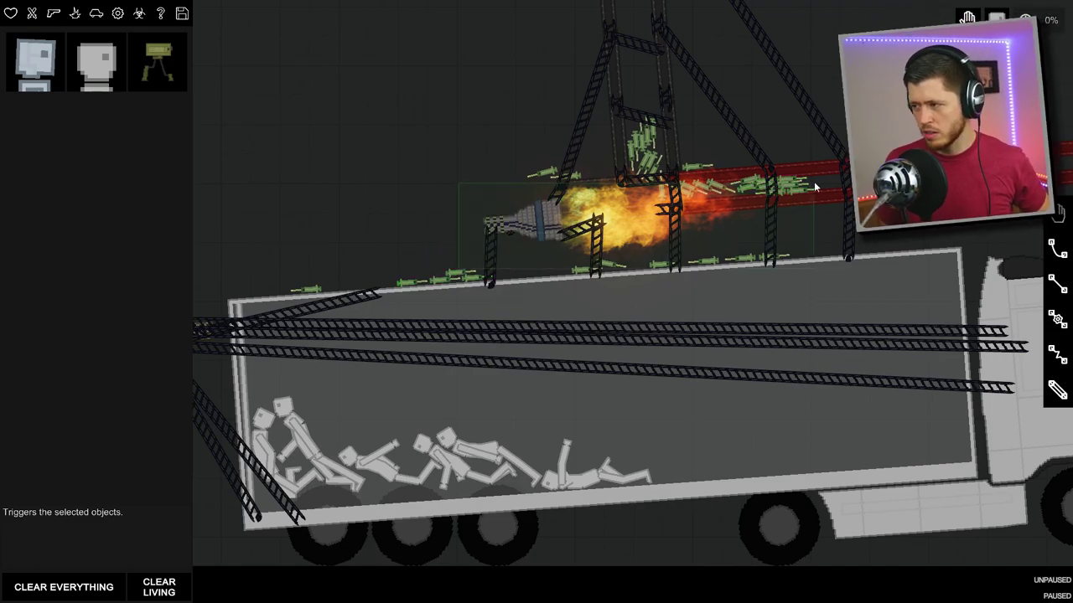
# Resume the simulation so the truck fires green syringes into the ragdoll row
pyautogui.press('d')
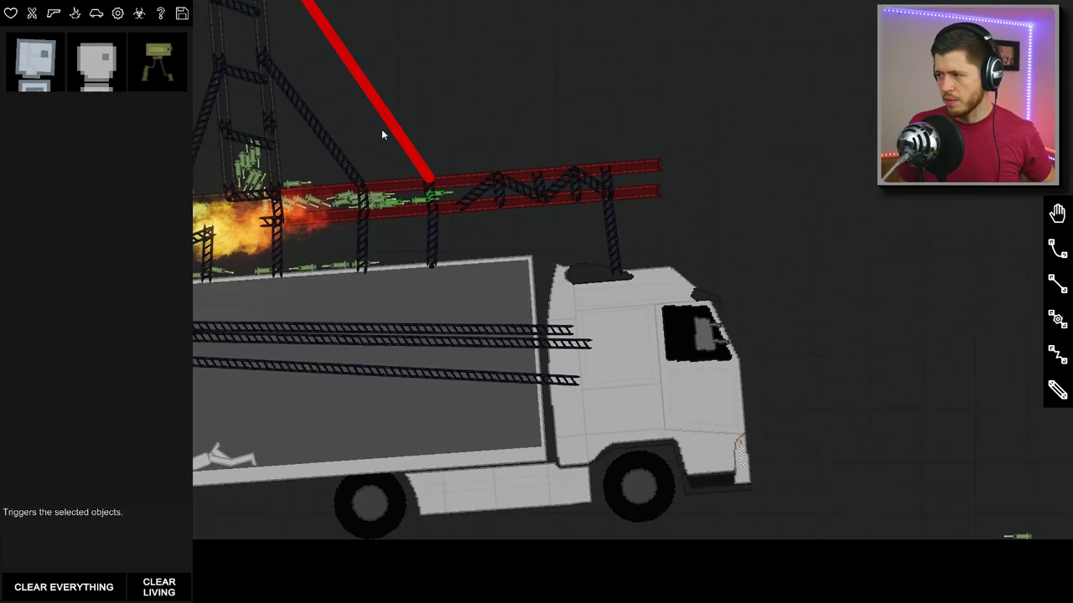
pyautogui.scroll(-3, 845, 182)
pyautogui.press('space')
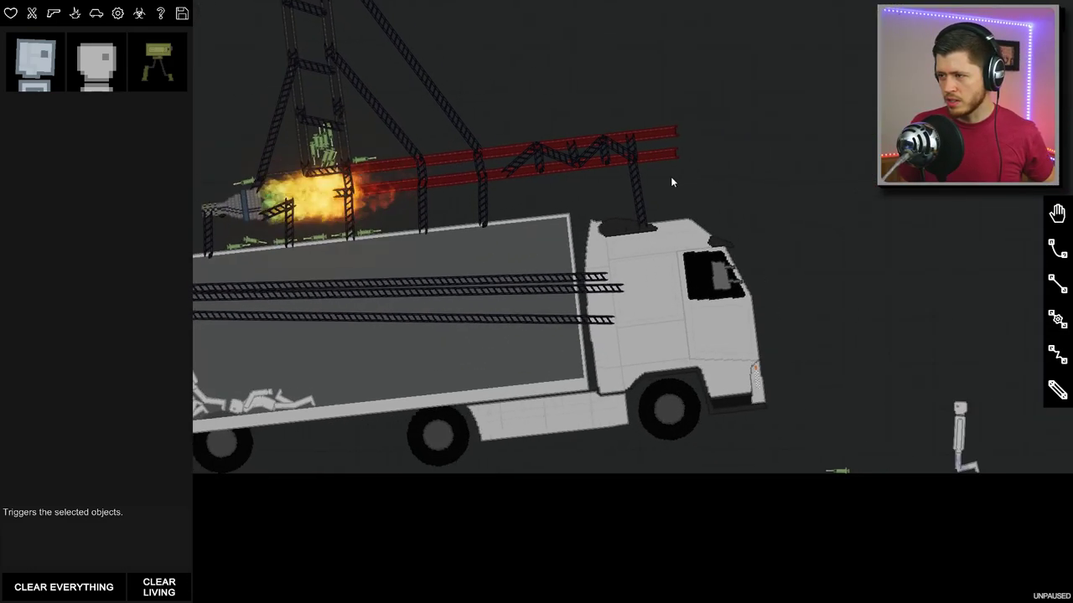
pyautogui.scroll(-3, 622, 159)
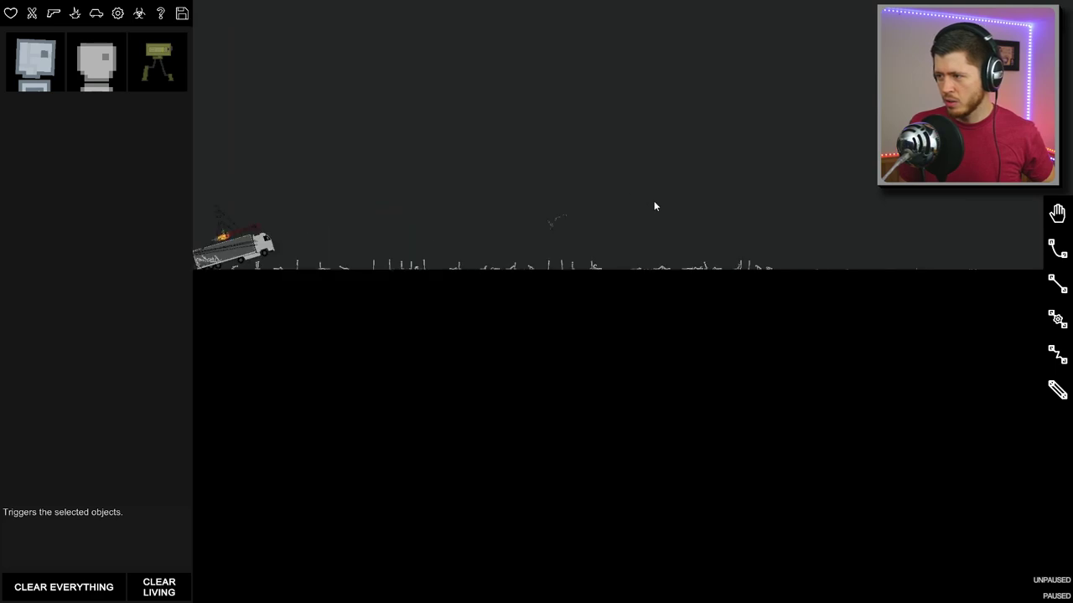
pyautogui.press('space')
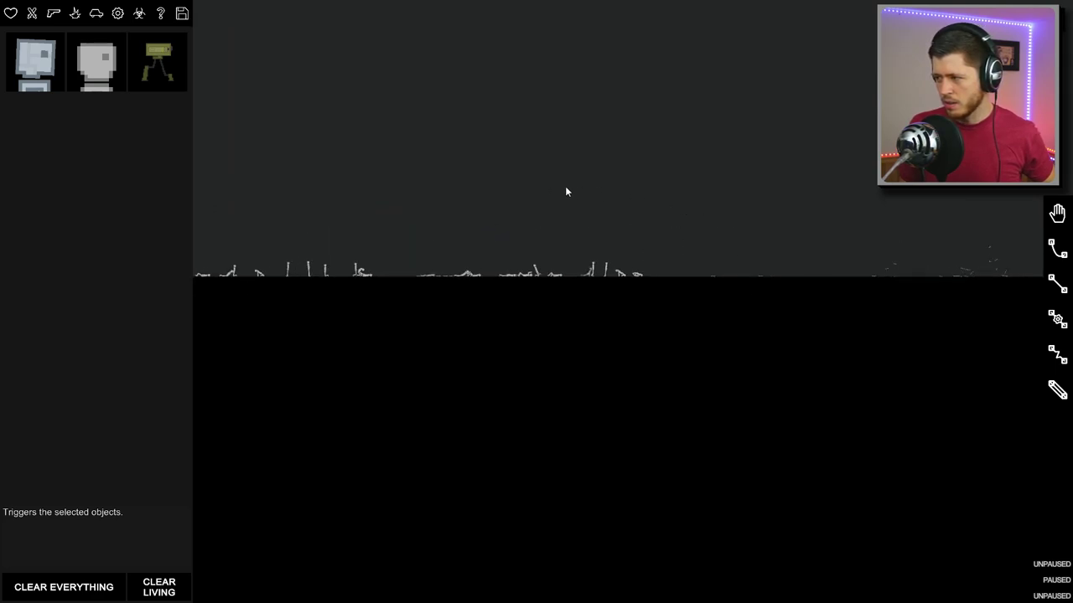
pyautogui.scroll(-2, 565, 186)
pyautogui.scroll(2, 615, 245)
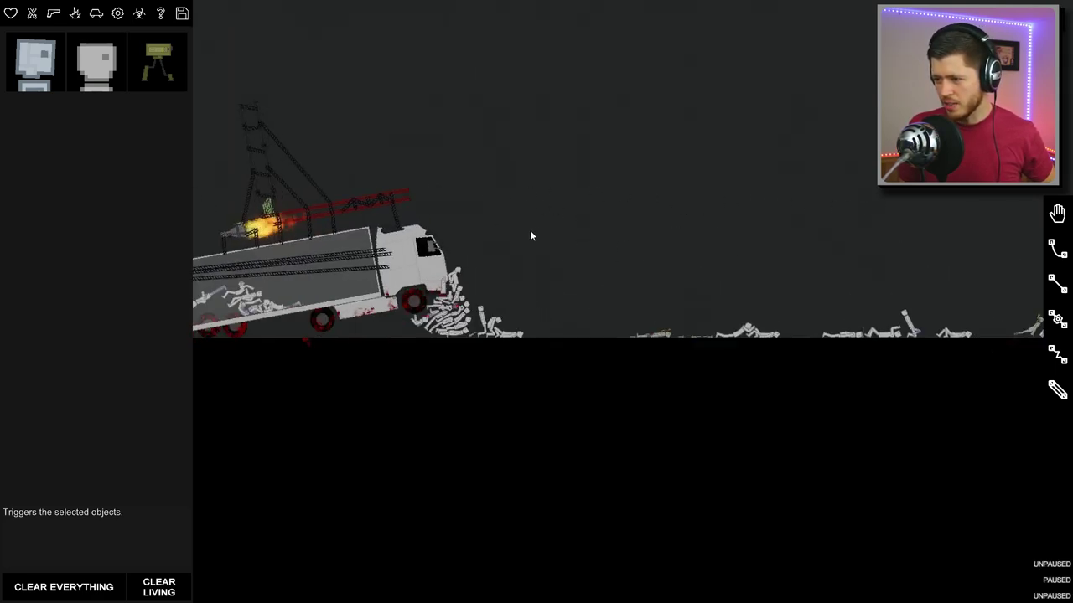
pyautogui.scroll(2, 530, 230)
pyautogui.scroll(2, 513, 231)
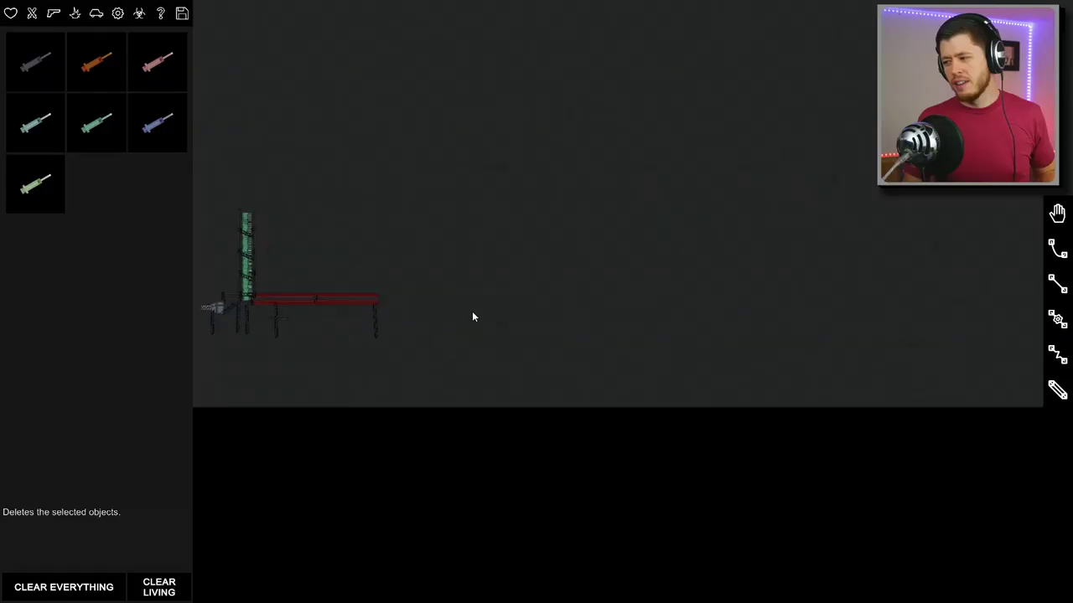
pyautogui.scroll(-3, 568, 302)
pyautogui.scroll(3, 564, 302)
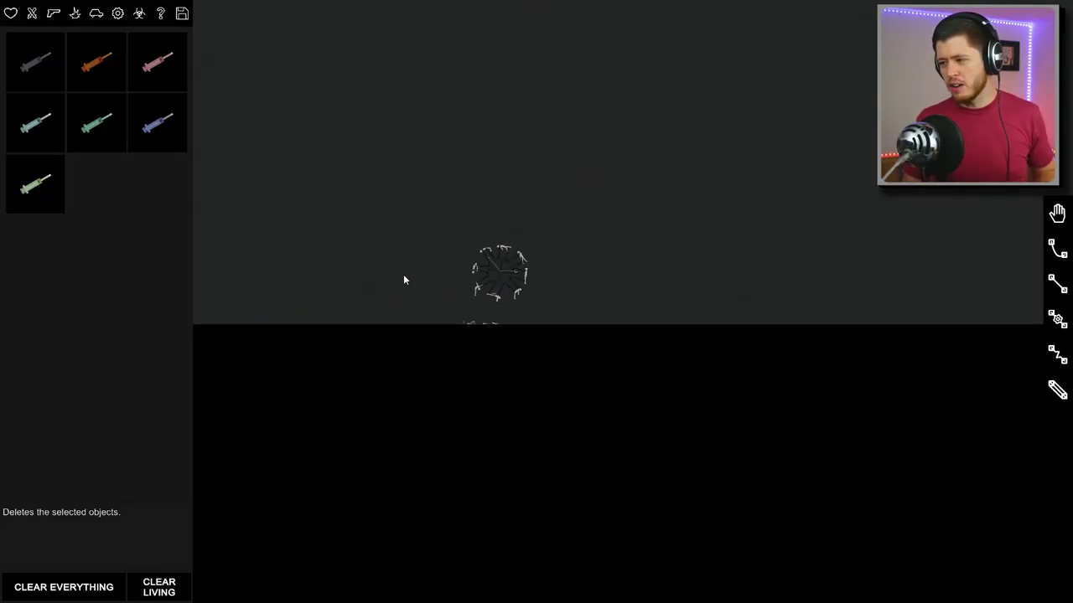
pyautogui.scroll(5, 403, 274)
pyautogui.scroll(2, 332, 222)
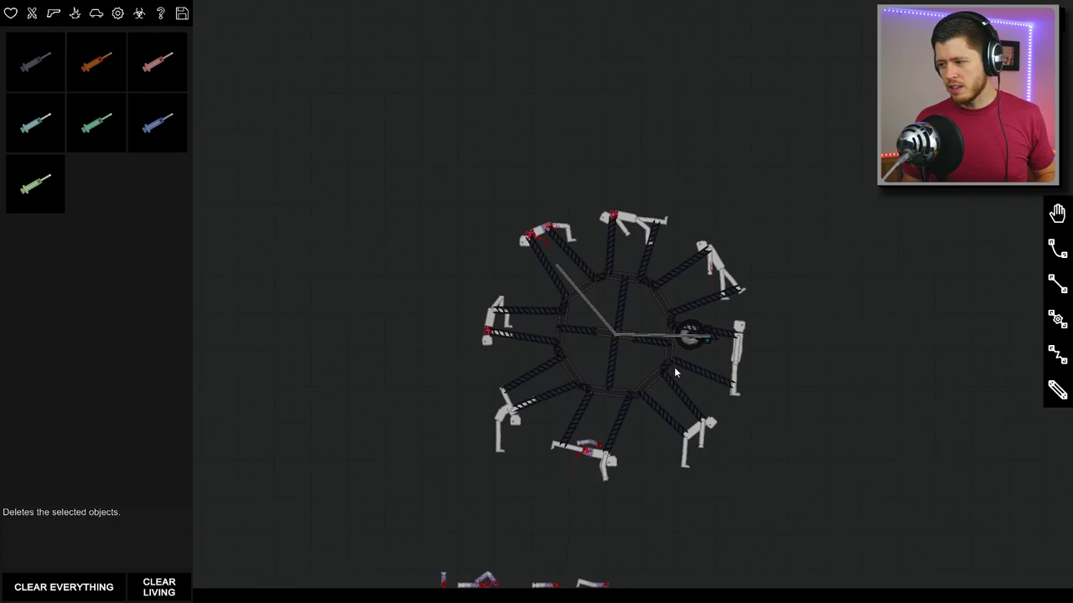
# Wire the Ferris wheel's hub and activate it so its ragdoll riders spin violently
pyautogui.moveTo(674, 350); pyautogui.dragTo(667, 369)
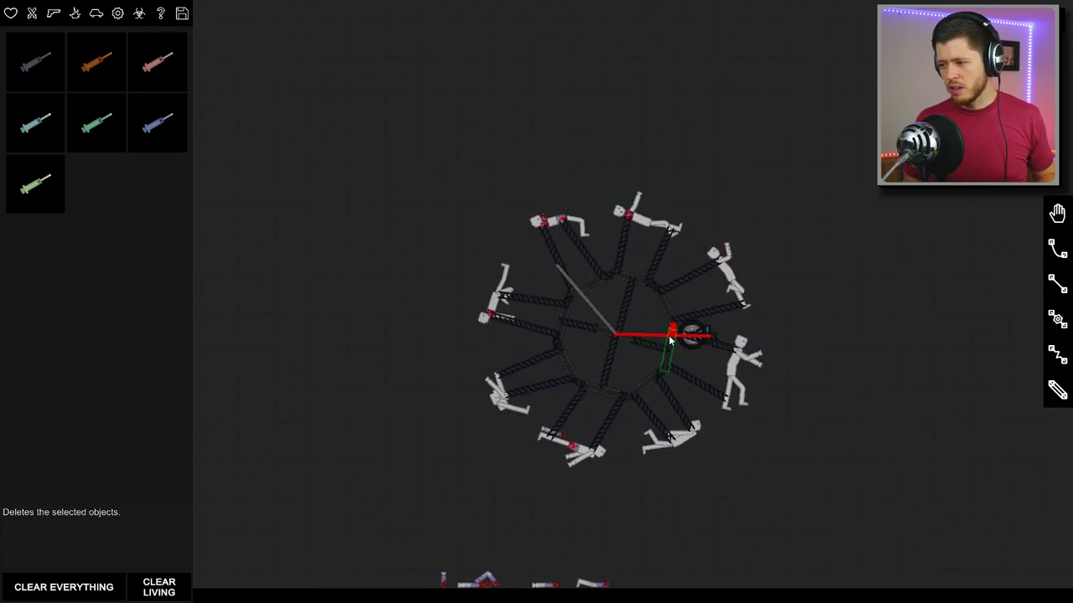
pyautogui.click(668, 369)
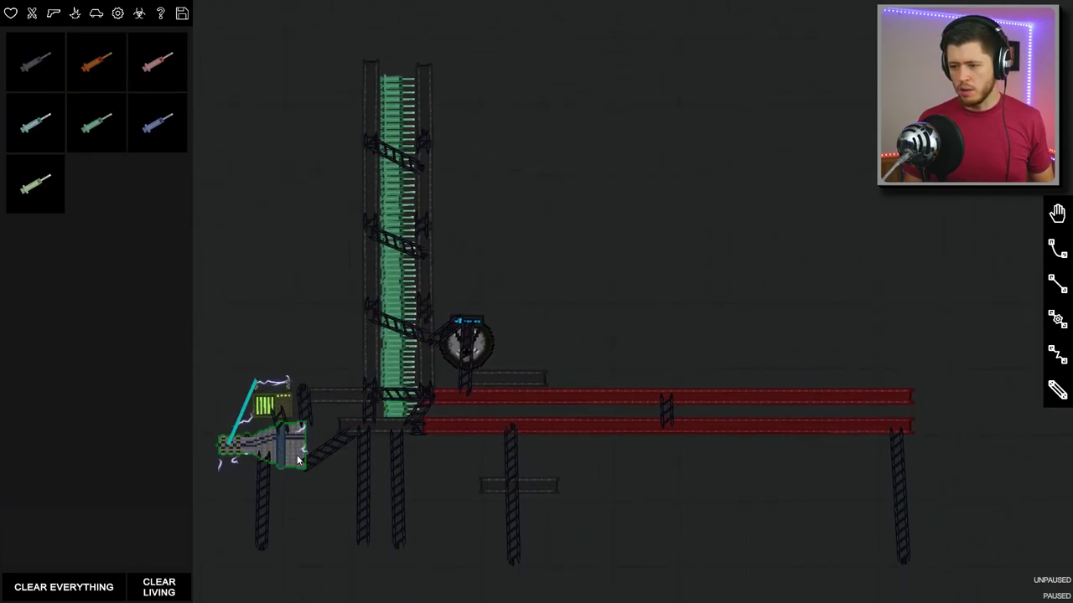
# Activate the syringe cannon tower and unpause, watching needles strike the Ferris wheel
pyautogui.rightClick(298, 459)
pyautogui.click(317, 504)
pyautogui.scroll(-4, 810, 319)
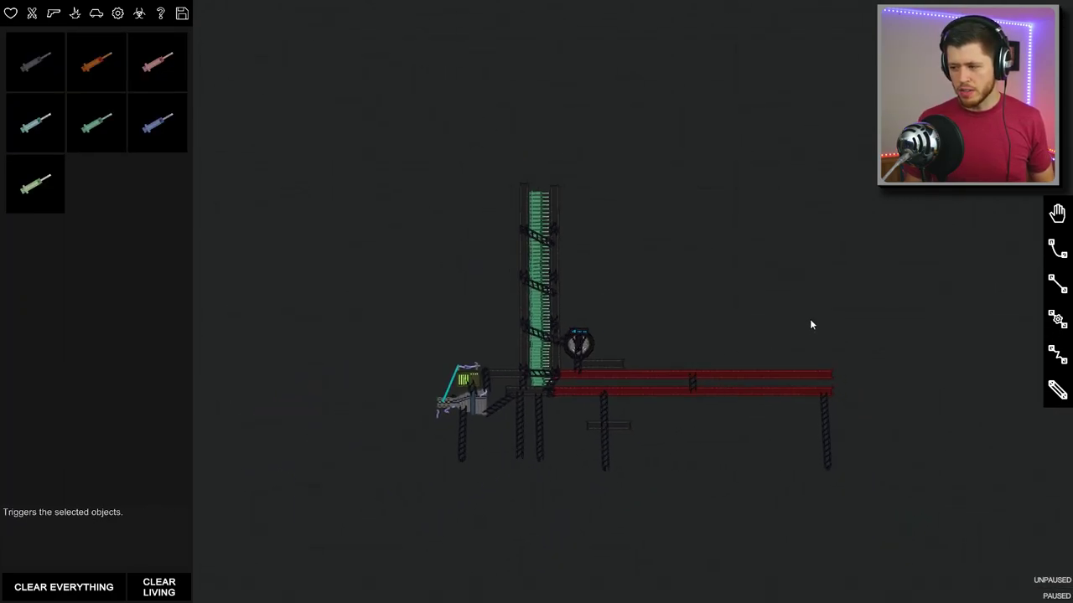
pyautogui.scroll(-4, 754, 352)
pyautogui.scroll(-3, 641, 321)
pyautogui.scroll(-2, 641, 321)
pyautogui.press('space')
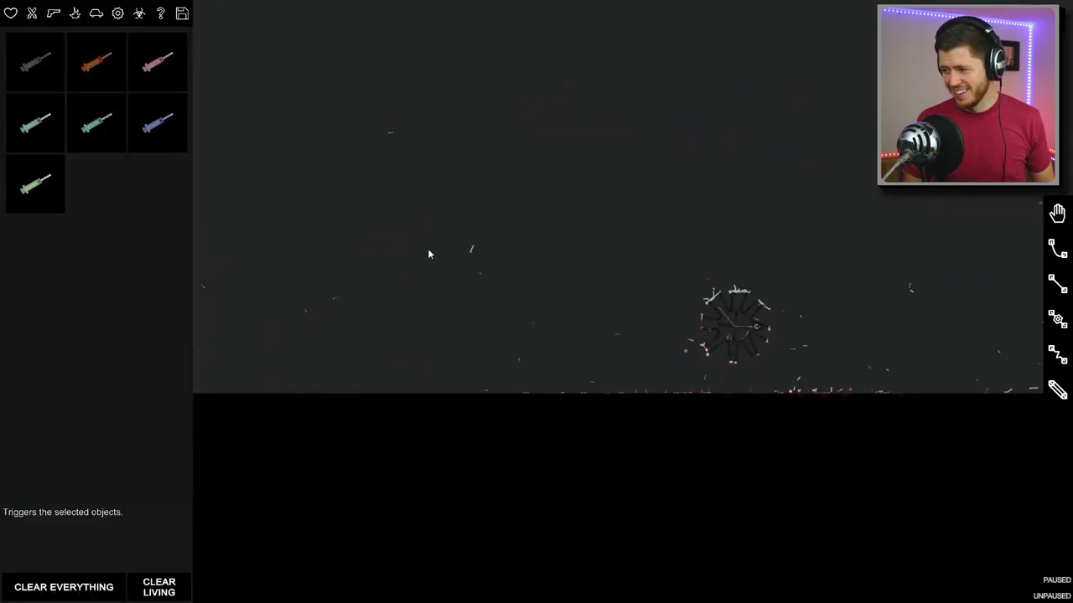
pyautogui.scroll(2, 630, 285)
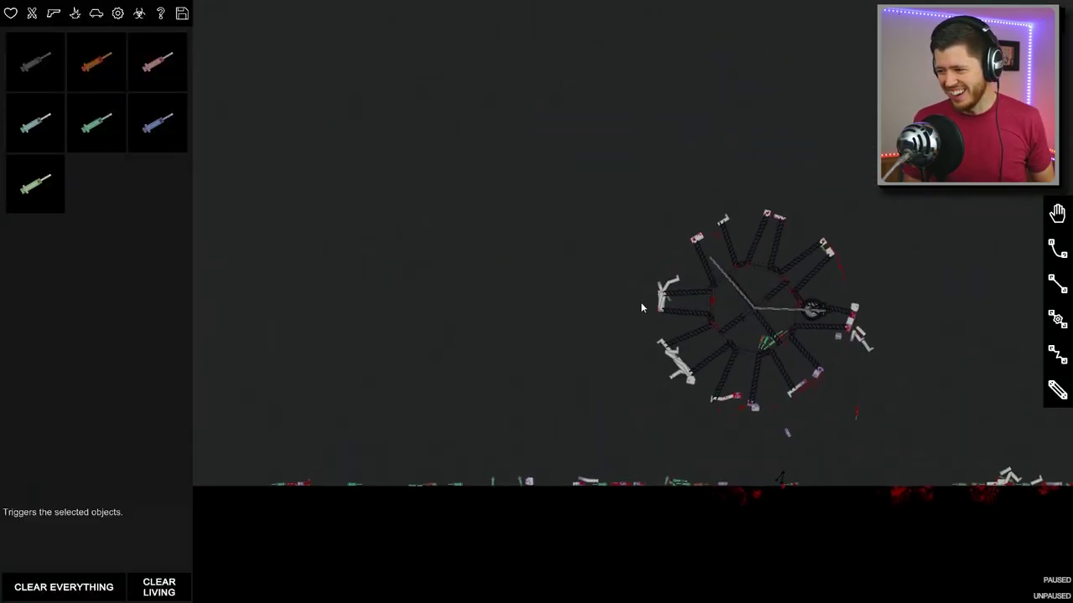
pyautogui.scroll(2, 629, 280)
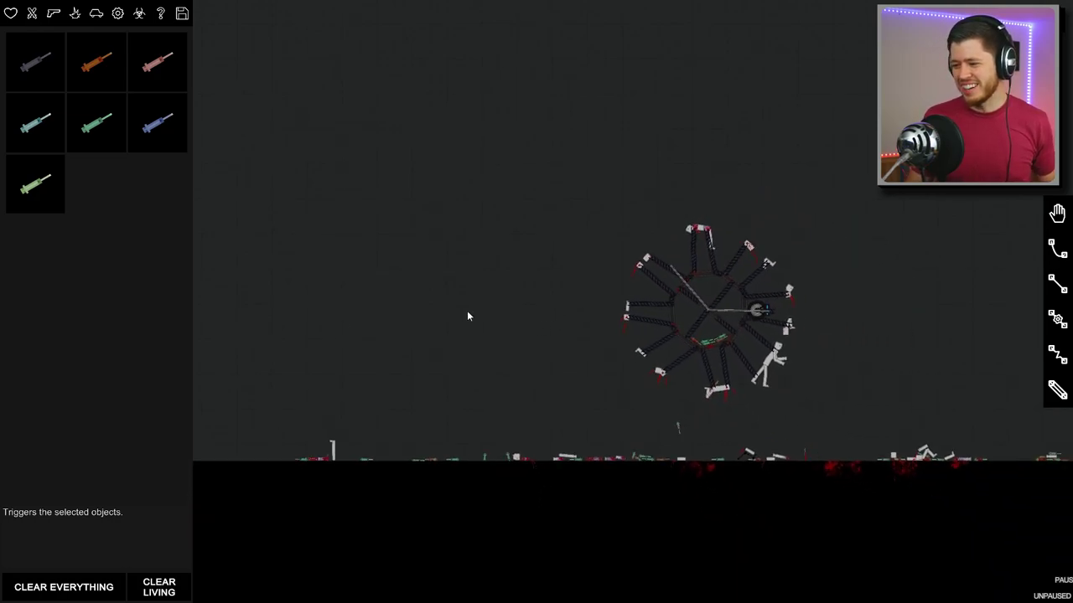
pyautogui.scroll(-2, 467, 310)
pyautogui.scroll(-2, 506, 304)
pyautogui.moveTo(506, 304); pyautogui.dragTo(705, 310)
pyautogui.moveTo(486, 291); pyautogui.dragTo(374, 340)
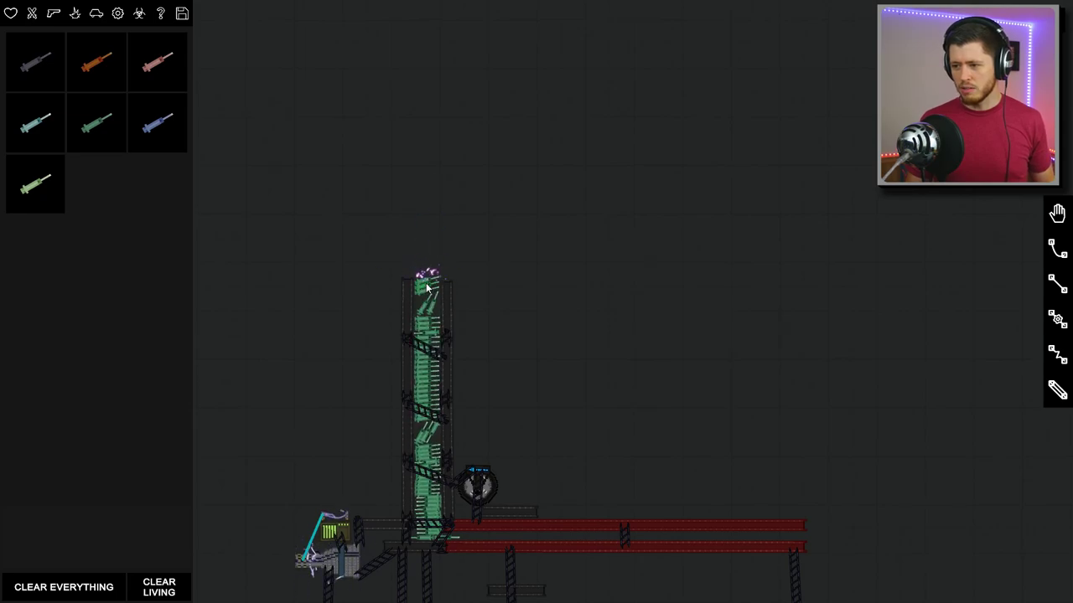
# Make the view follow a loaded syringe, then fire the cannon tower
pyautogui.rightClick(459, 550)
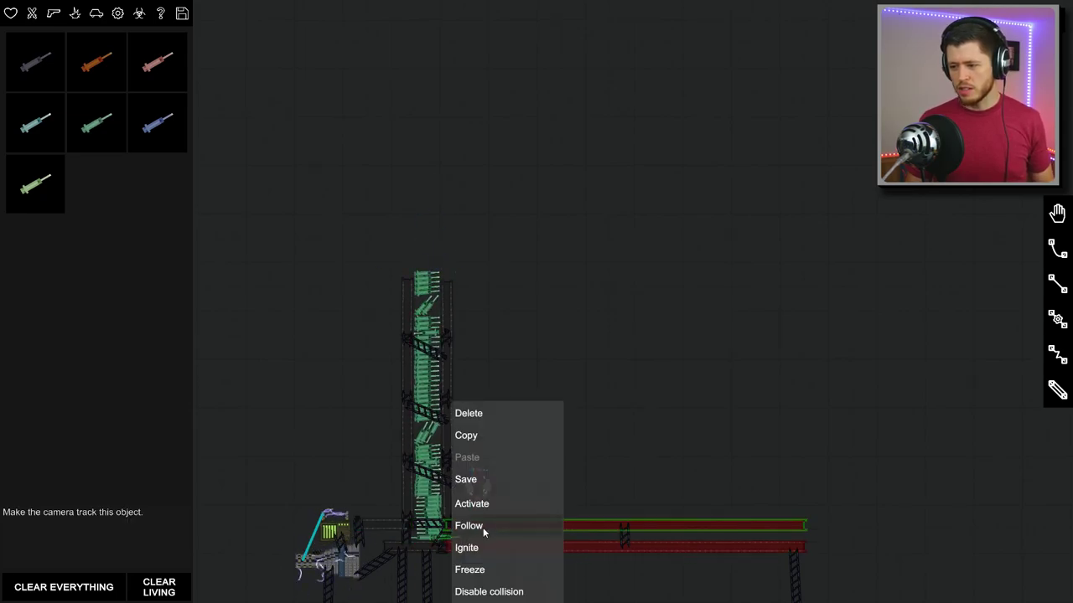
pyautogui.click(469, 526)
pyautogui.rightClick(437, 333)
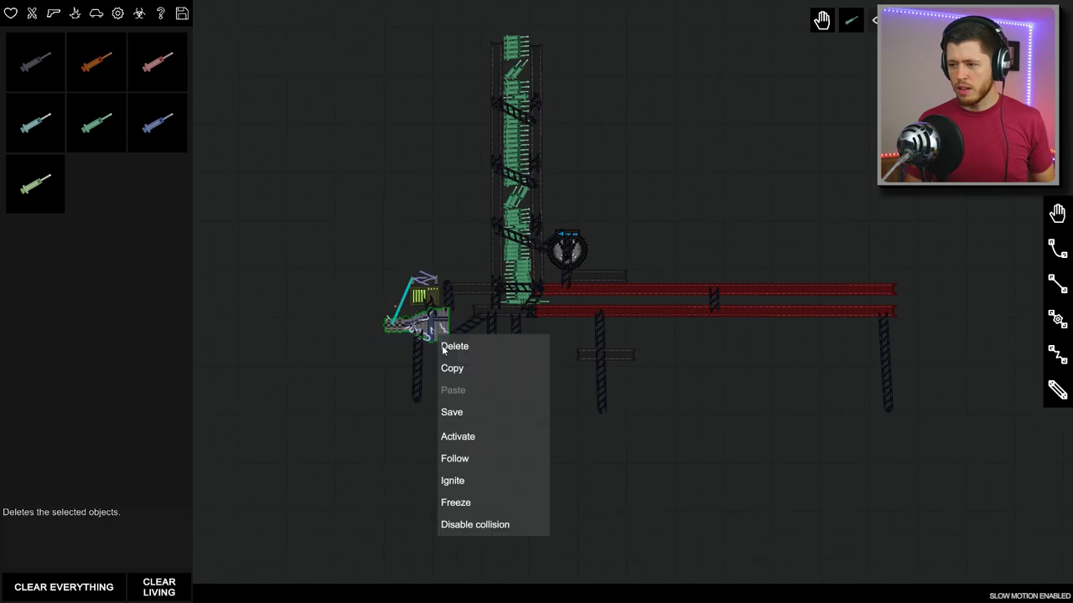
pyautogui.click(465, 436)
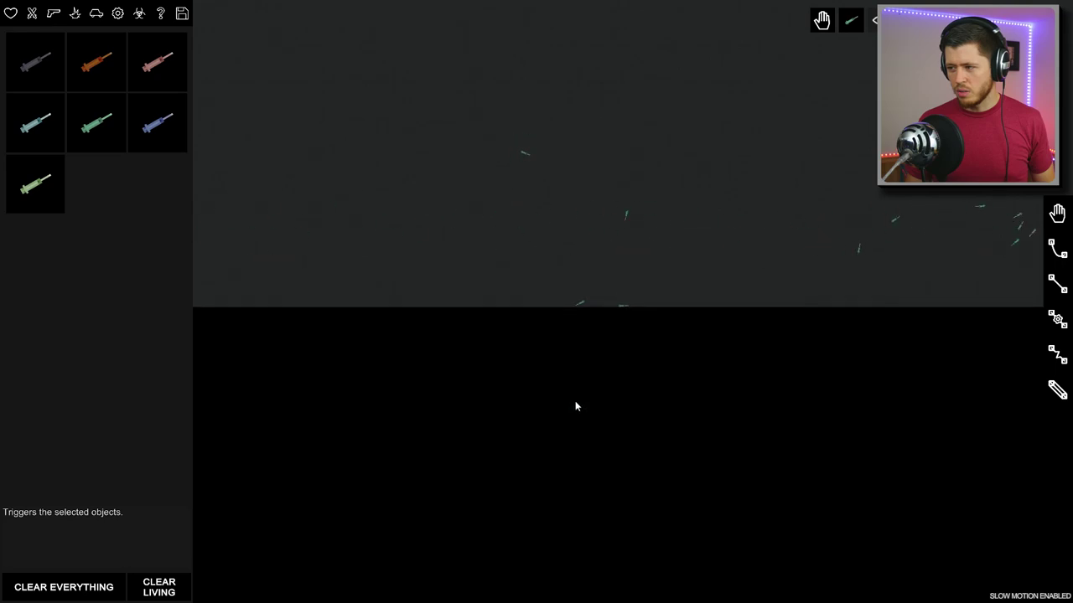
# Repeatedly pause and resume the simulation while the syringes fly across the map
pyautogui.press('space')
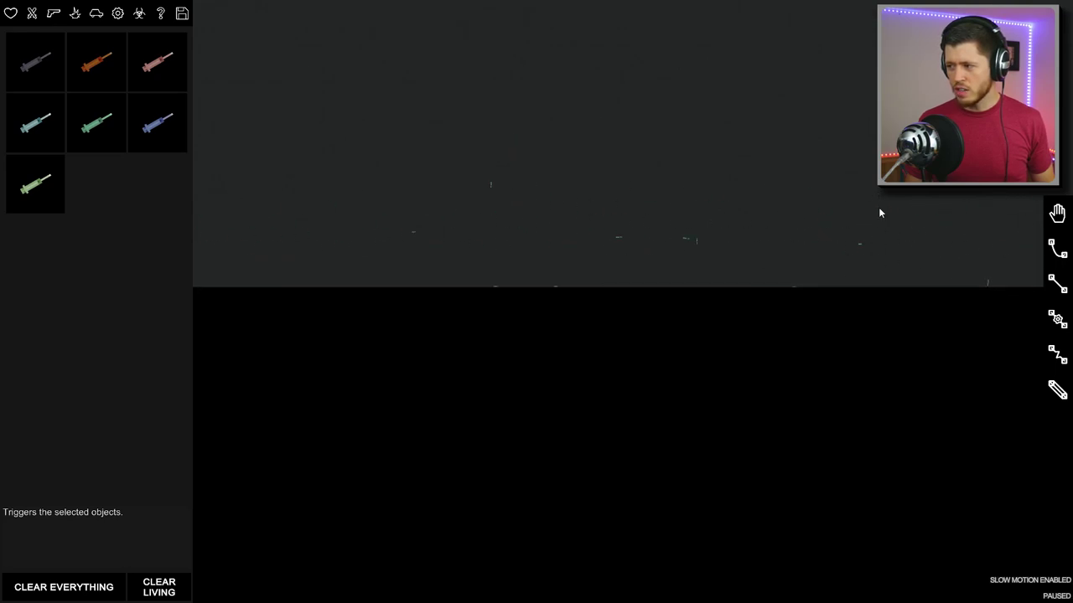
pyautogui.scroll(-2, 570, 203)
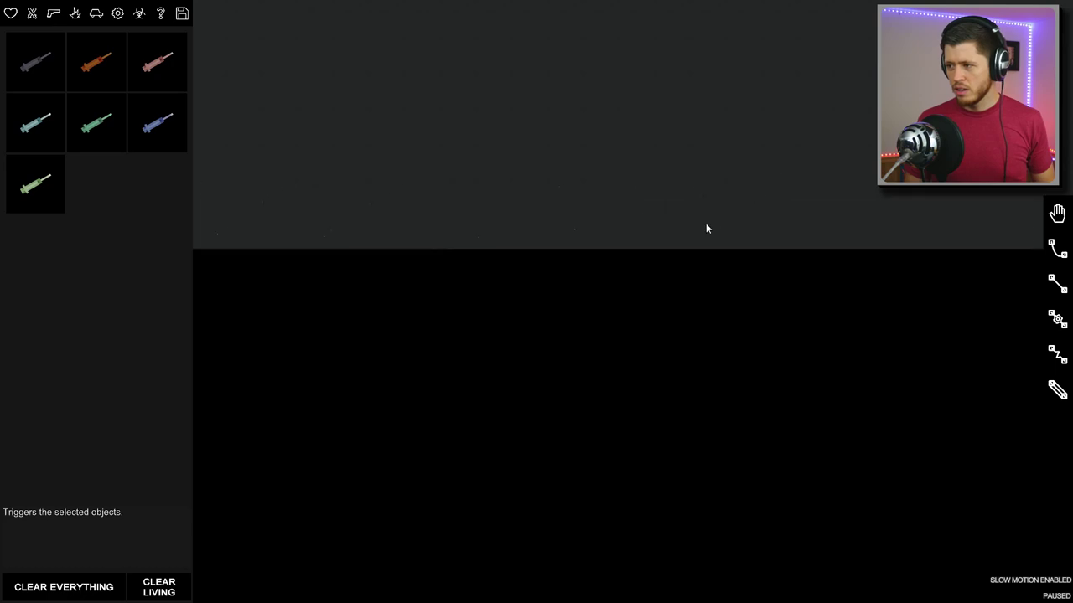
pyautogui.scroll(3, 705, 223)
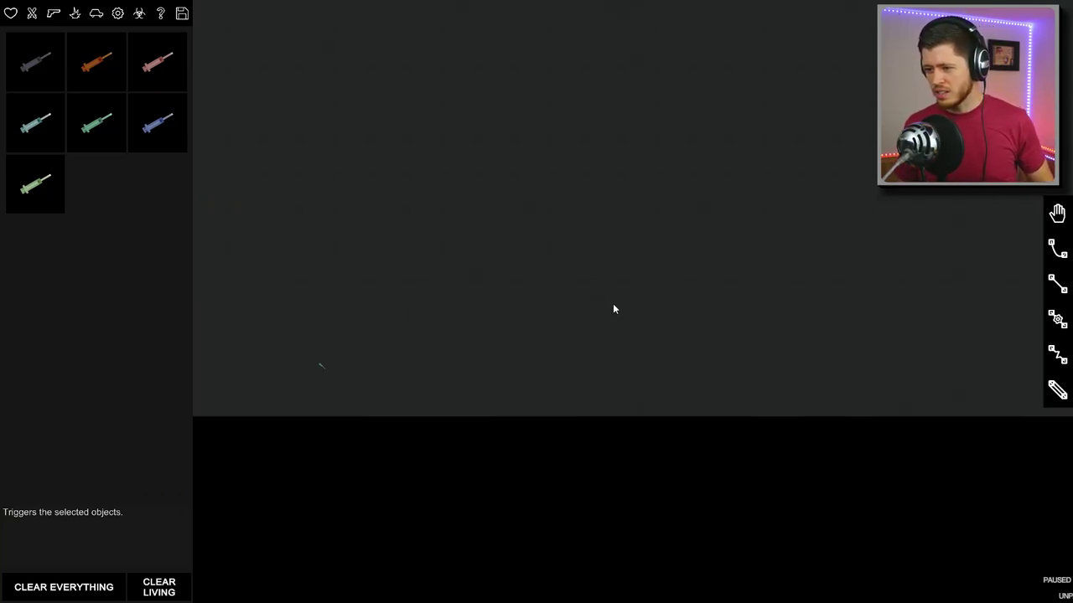
pyautogui.press('space')
pyautogui.press('space')
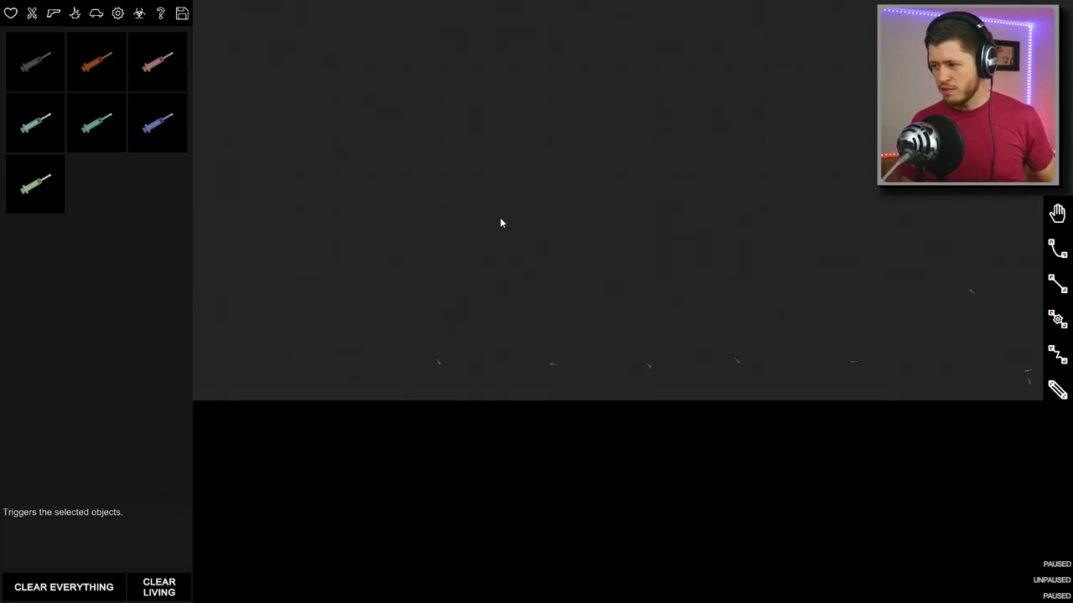
pyautogui.scroll(3, 567, 230)
pyautogui.scroll(2, 645, 222)
pyautogui.scroll(-2, 461, 267)
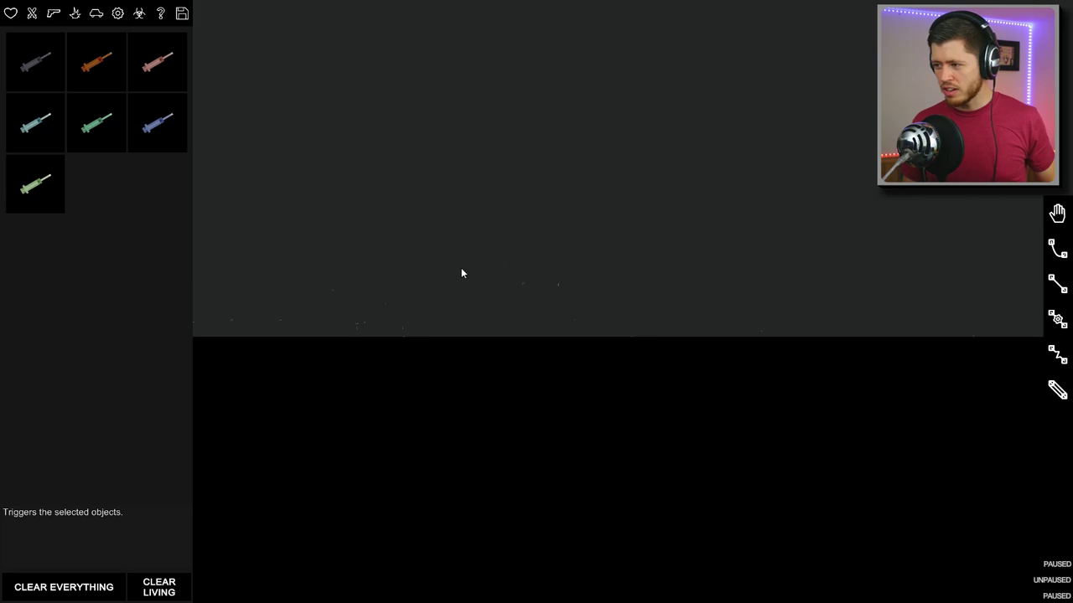
pyautogui.scroll(2, 600, 226)
pyautogui.press('space')
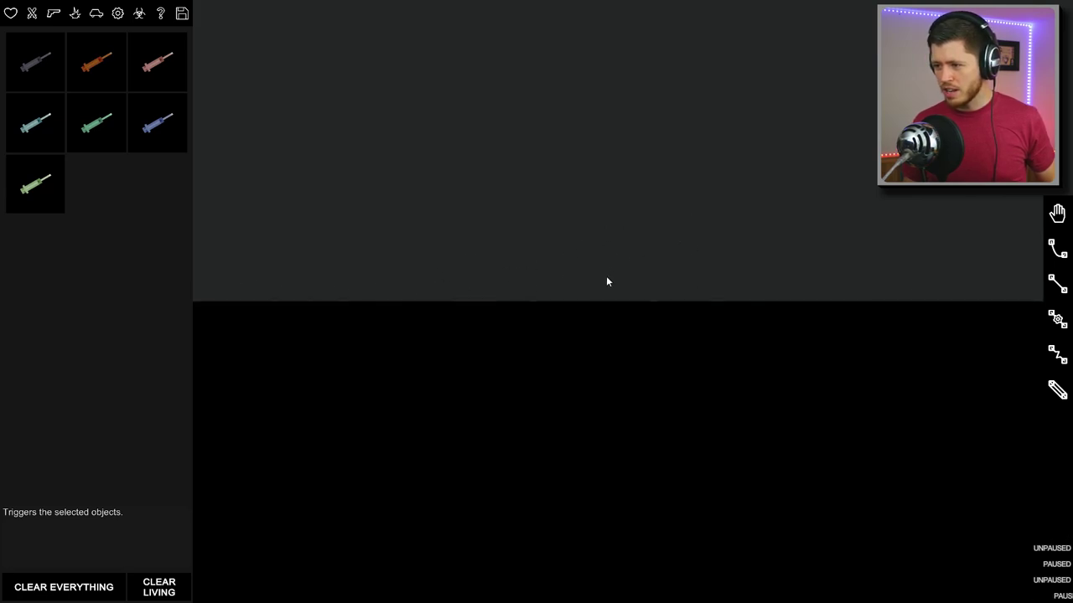
pyautogui.scroll(-2, 606, 275)
pyautogui.scroll(2, 549, 305)
pyautogui.press('space')
pyautogui.scroll(-2, 746, 241)
pyautogui.press('space')
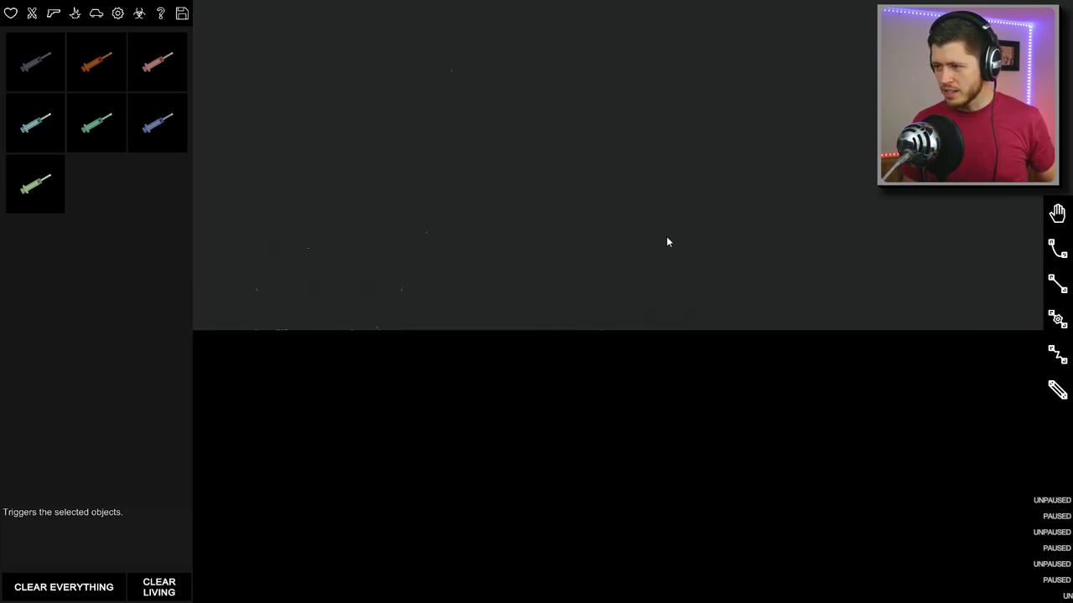
pyautogui.scroll(-2, 739, 224)
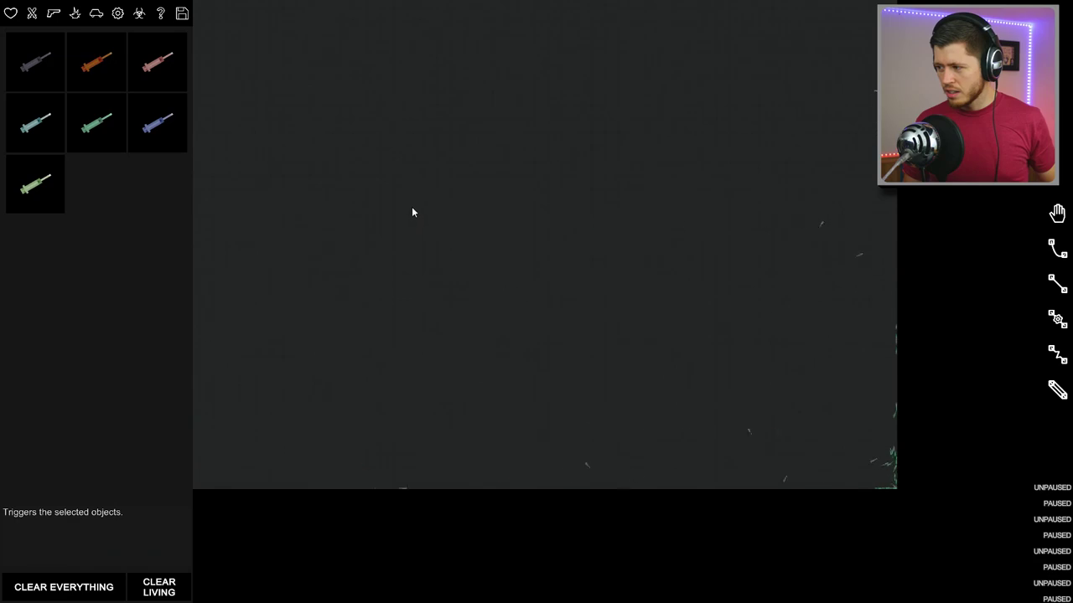
pyautogui.scroll(-2, 414, 202)
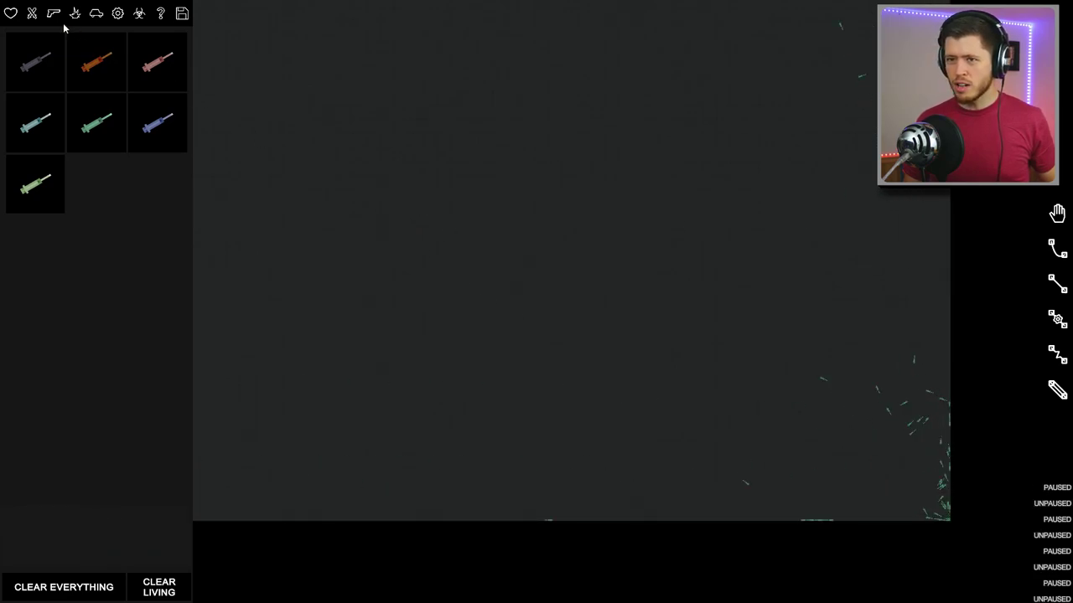
# Choose Human from the Entities category and place six ragdolls in a row on the ground
pyautogui.click(12, 13)
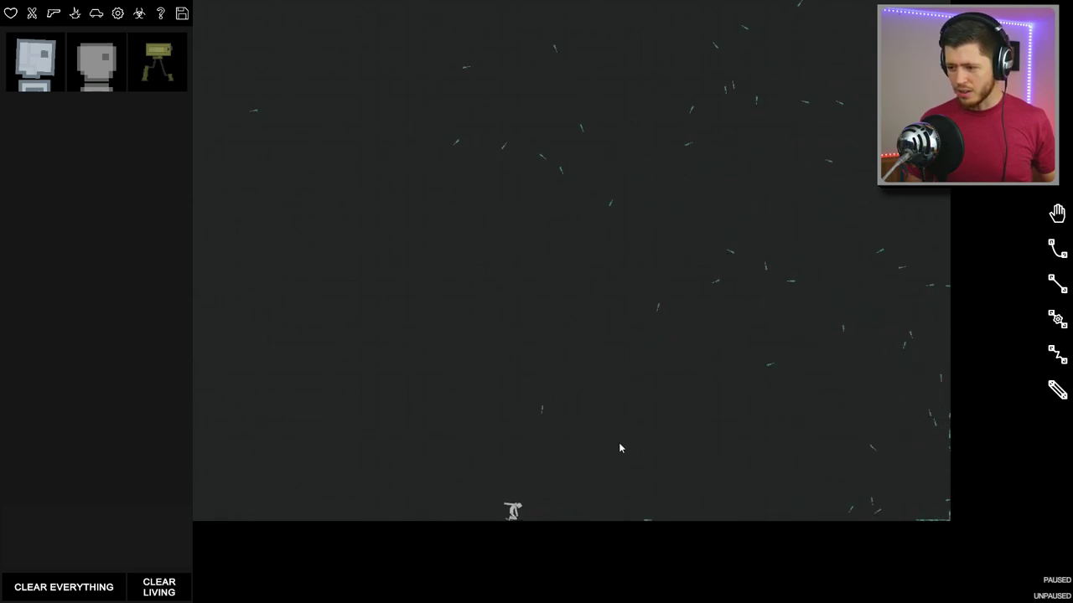
pyautogui.click(575, 453)
pyautogui.click(495, 452)
pyautogui.click(445, 452)
pyautogui.click(412, 452)
pyautogui.click(381, 452)
pyautogui.click(369, 453)
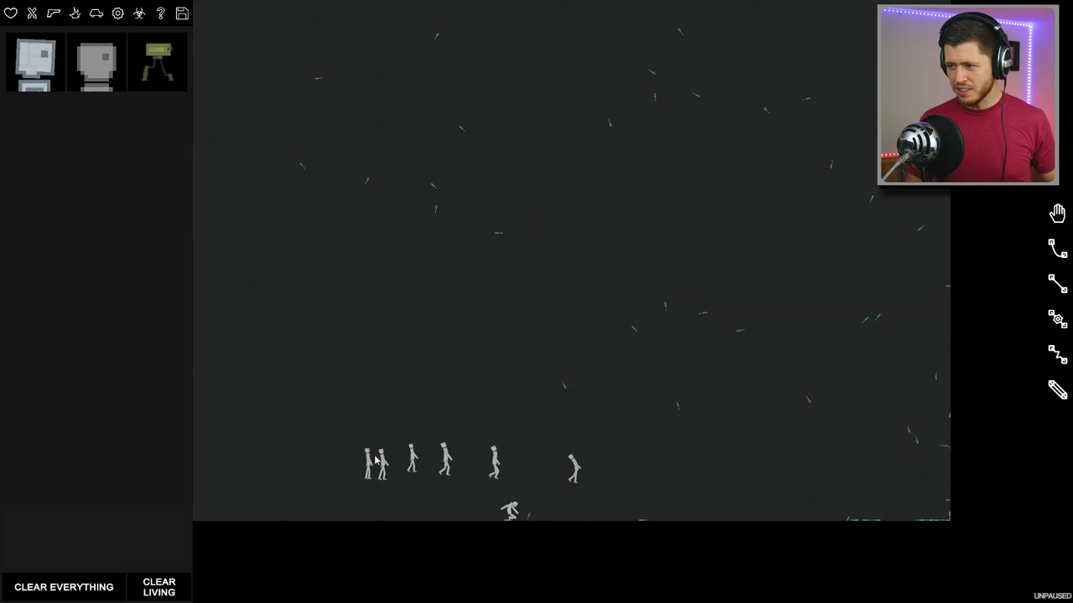
pyautogui.press('a')
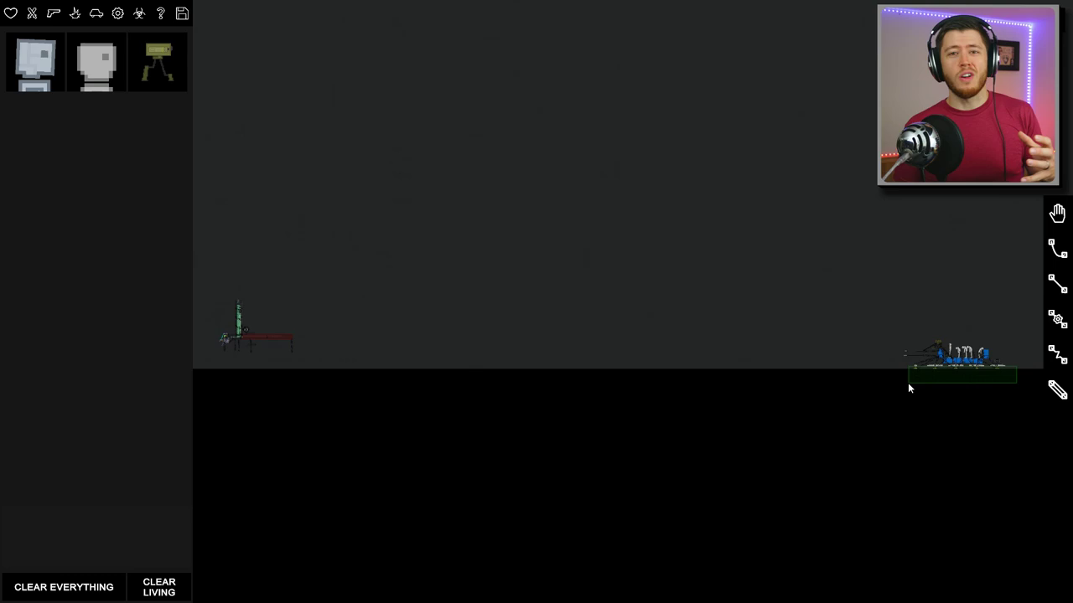
# Activate the blue ragdoll-carrying contraption, then fire the cannon tower on the left
pyautogui.moveTo(910, 387); pyautogui.dragTo(909, 387)
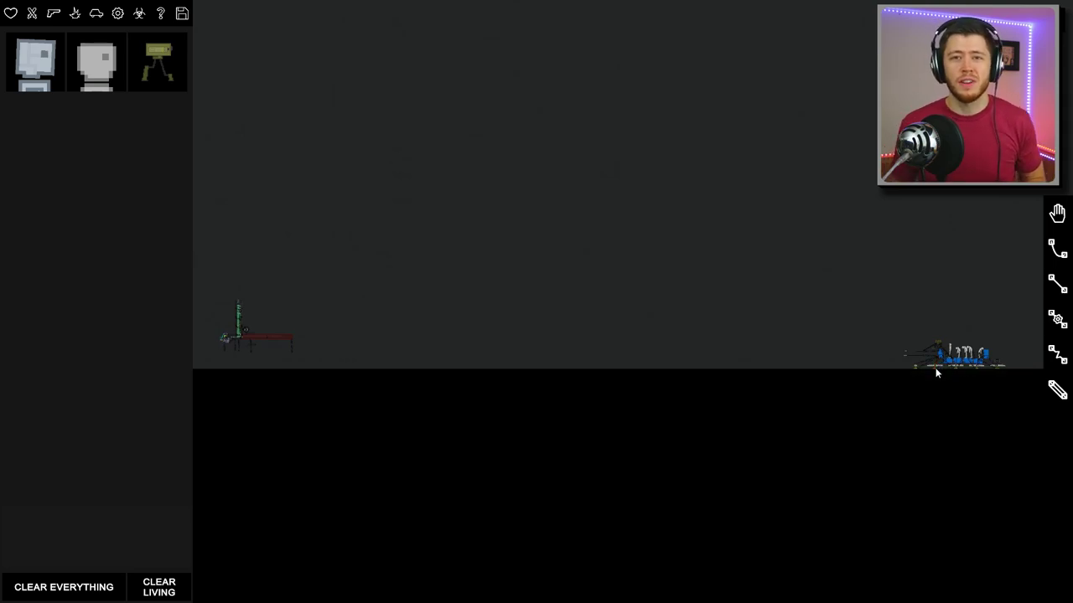
pyautogui.rightClick(937, 373)
pyautogui.click(967, 476)
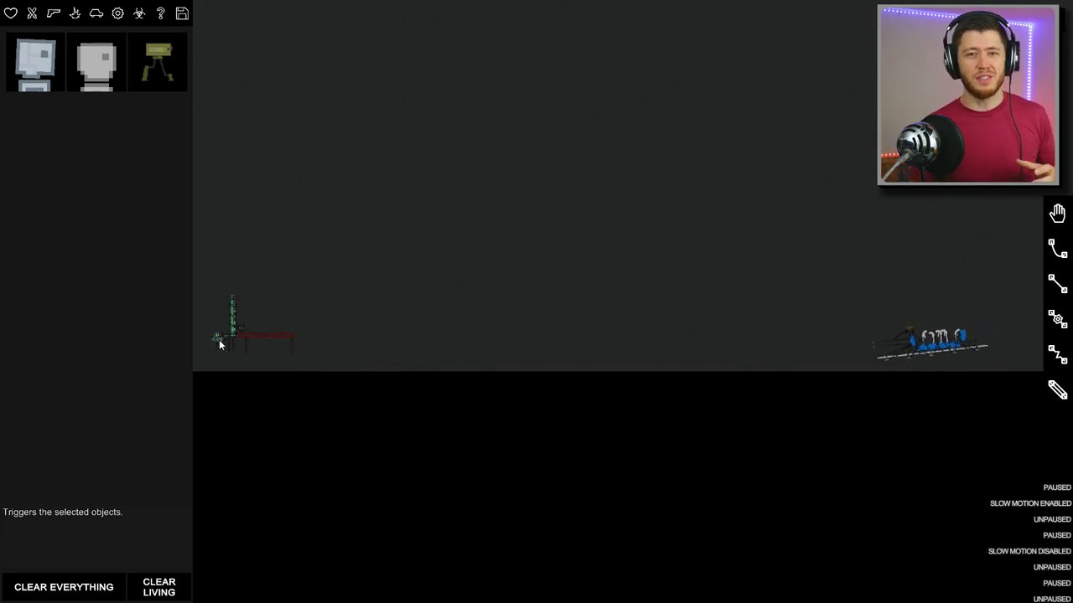
pyautogui.click(218, 339)
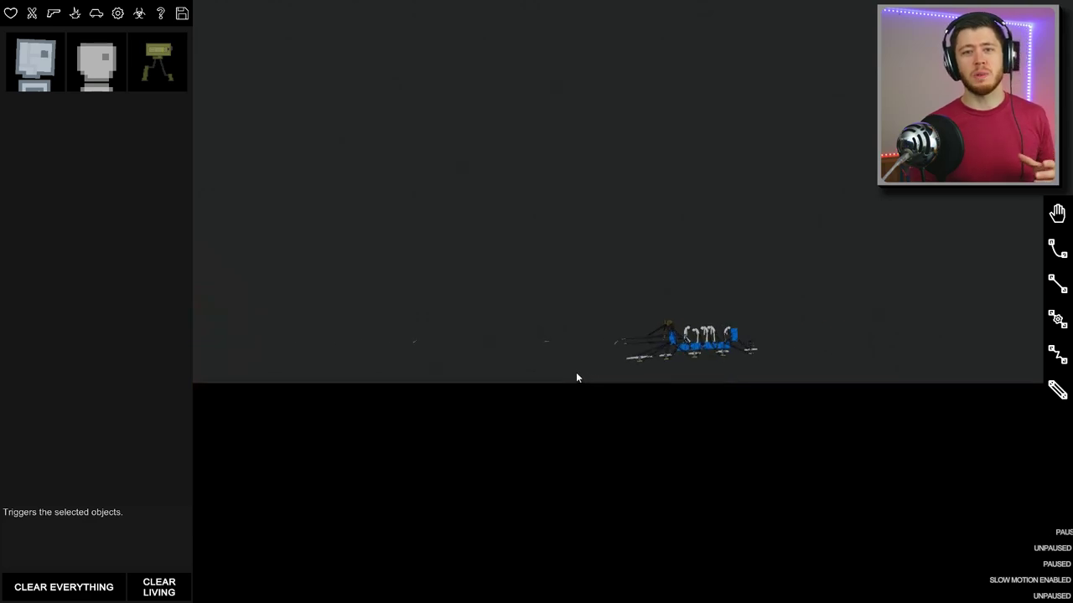
pyautogui.scroll(3, 582, 369)
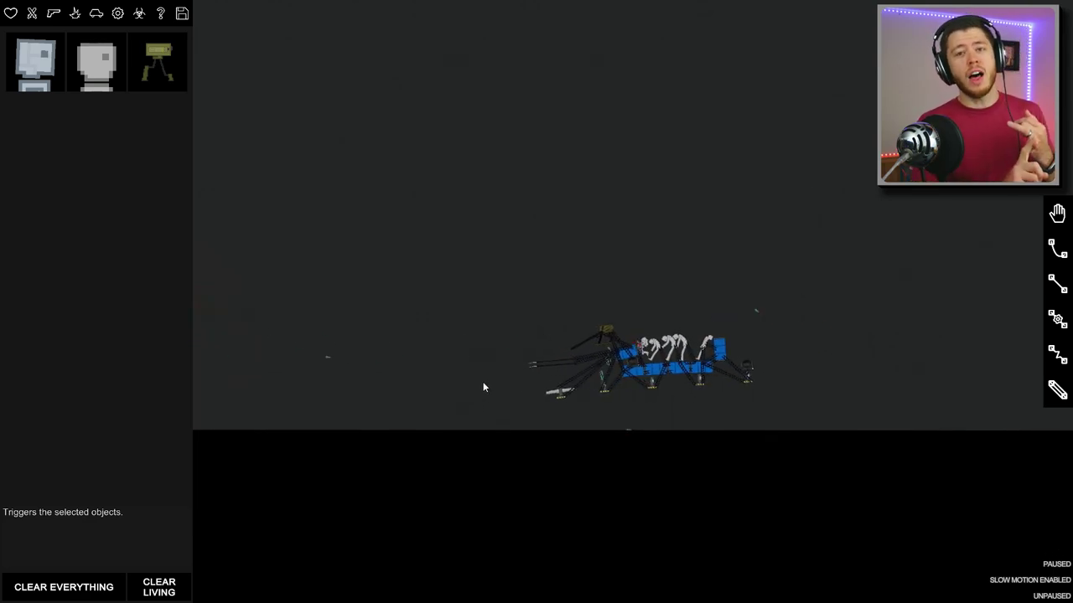
pyautogui.scroll(1, 489, 380)
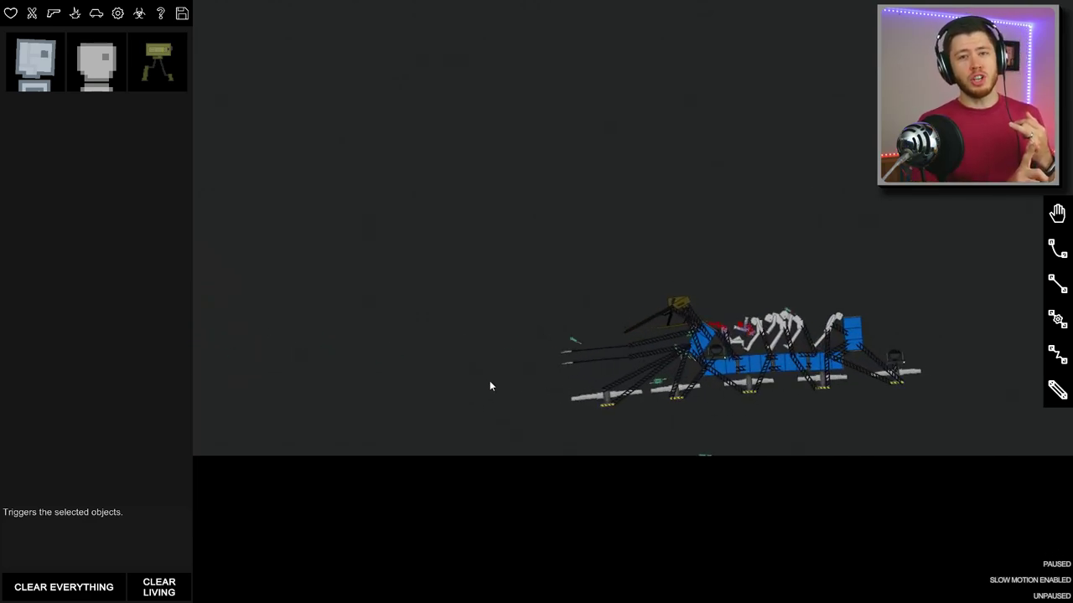
pyautogui.scroll(1, 549, 388)
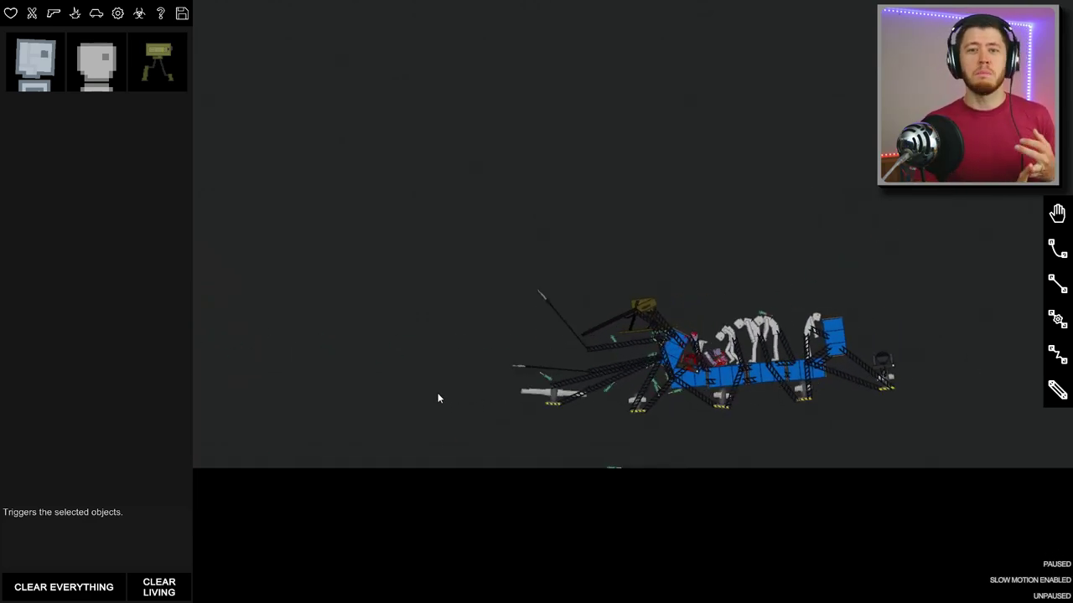
pyautogui.scroll(1, 435, 400)
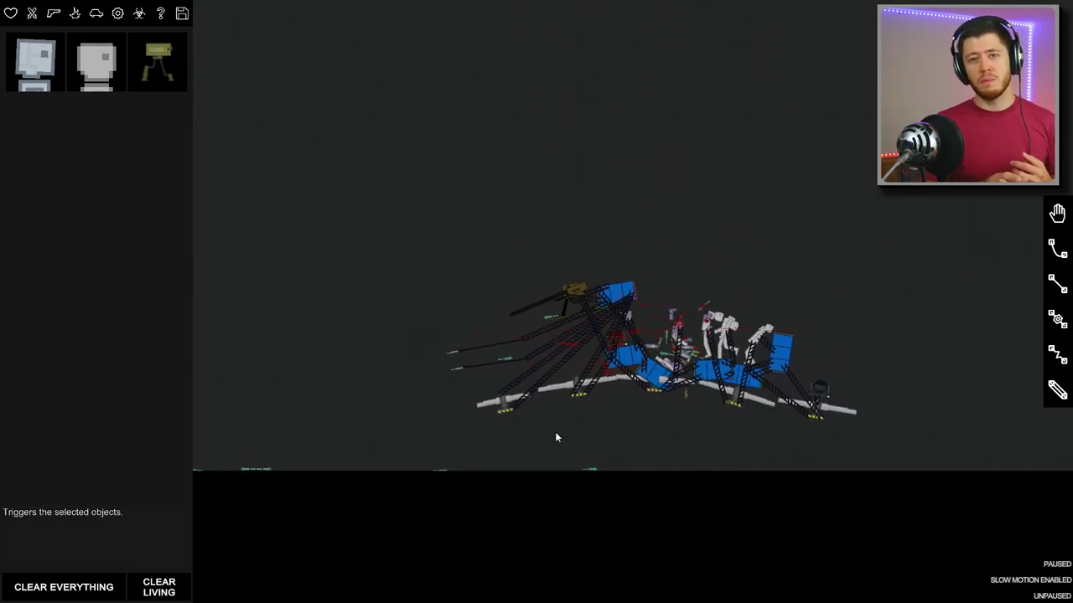
pyautogui.scroll(-1, 514, 429)
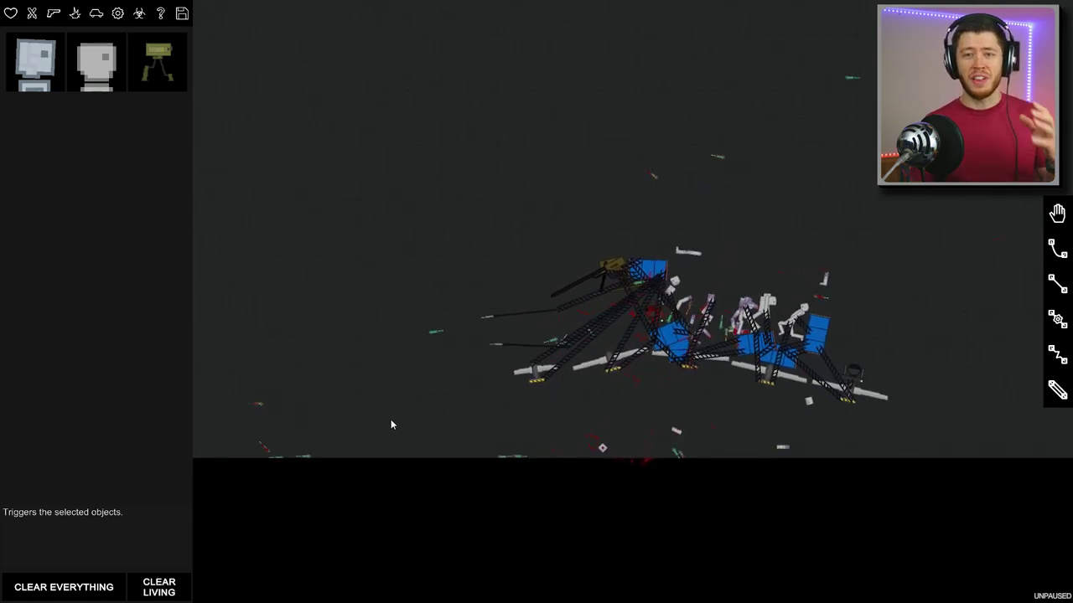